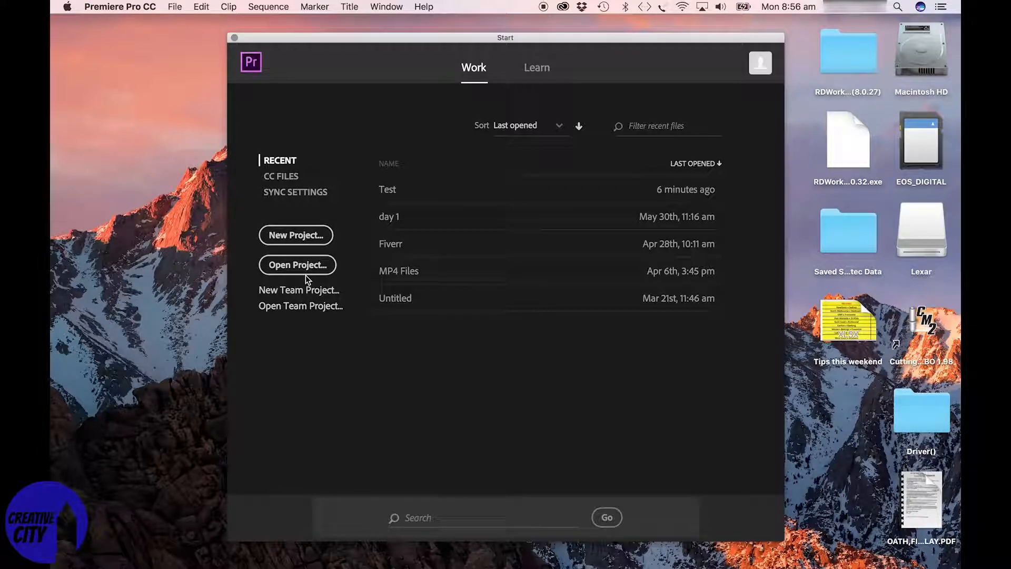
Step: Create a new project named Test on the EOS_DIGITAL drive, reviewing the scratch disk and ingest settings but keeping the defaults
left_click(294, 235)
type("Test")
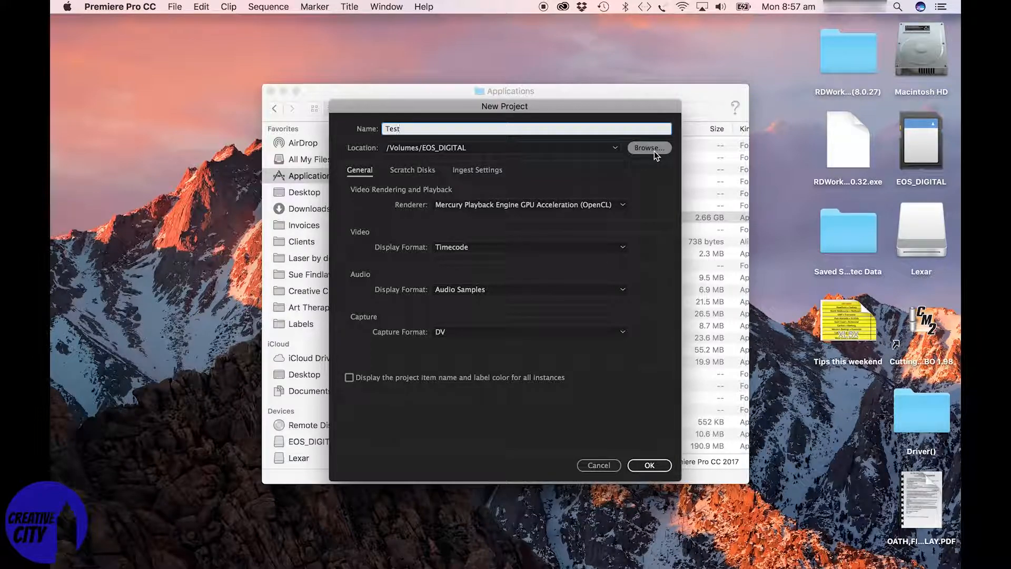
left_click(417, 172)
left_click(469, 170)
left_click(421, 172)
left_click(369, 169)
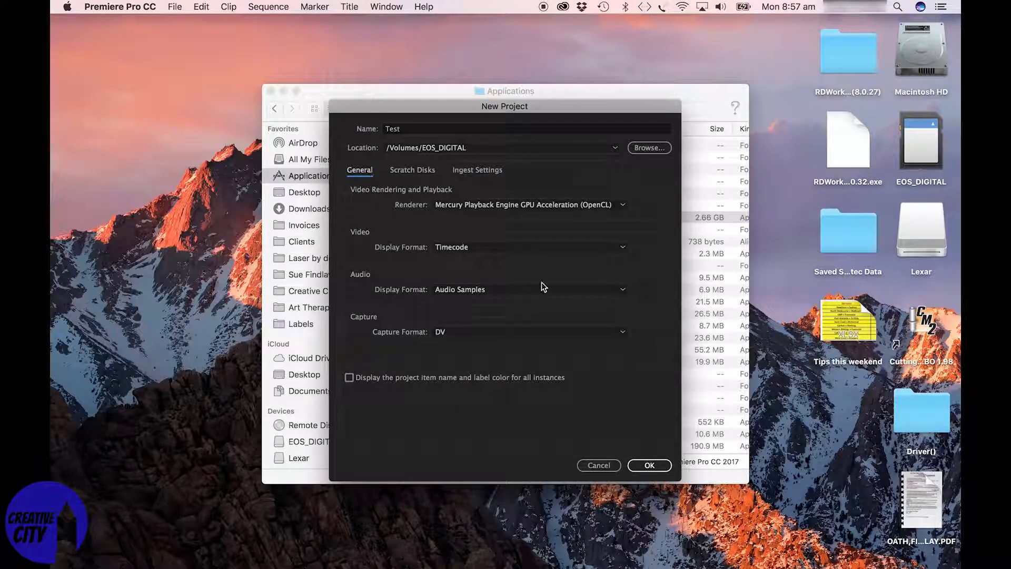
left_click(650, 465)
left_click(608, 312)
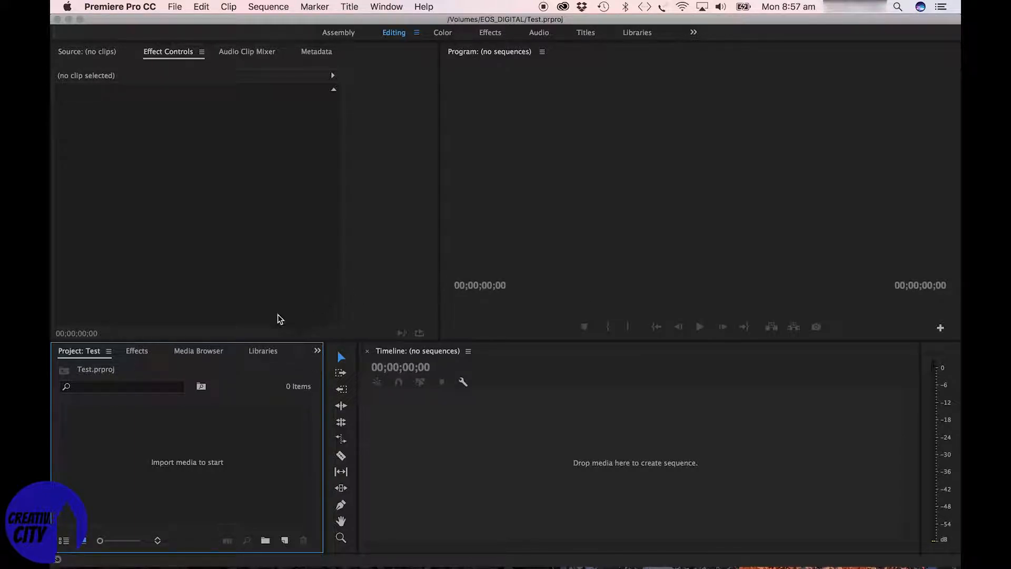
Step: Import hawaii_following_turtle.mp4 and hawaii_following_turtle02.mp4 from the Lexar drive into the project
left_click(198, 353)
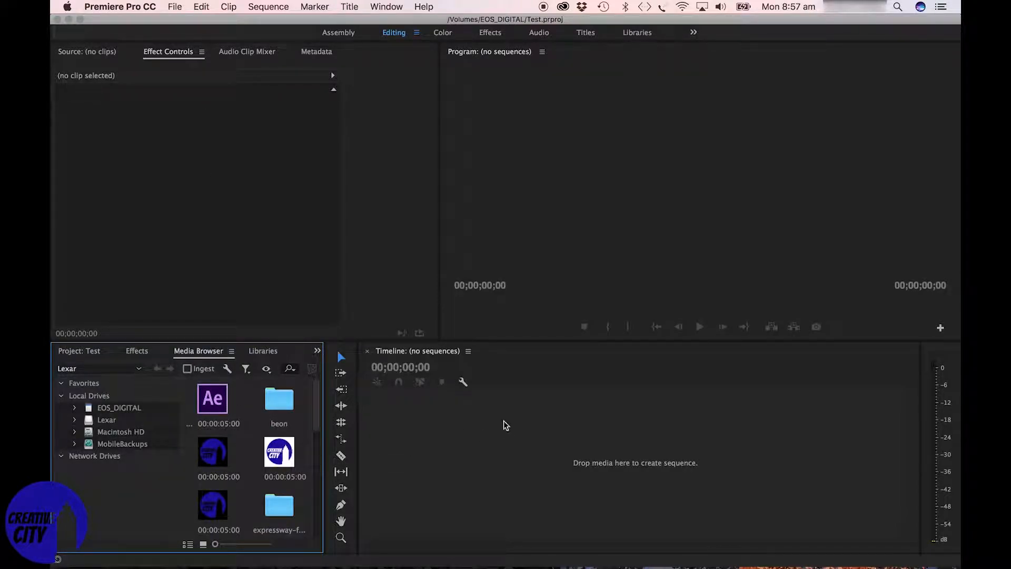
left_click(73, 351)
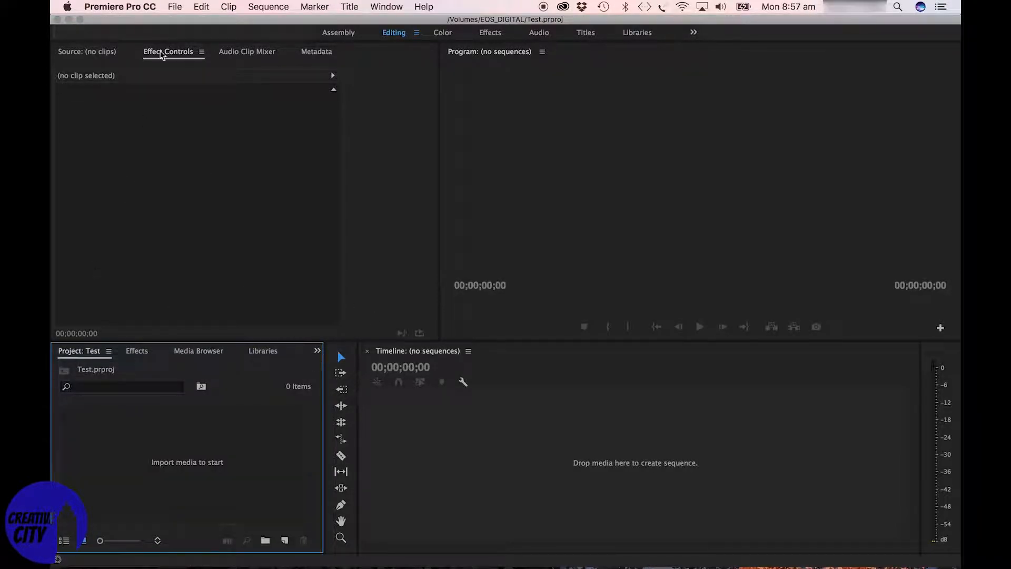
left_click(175, 7)
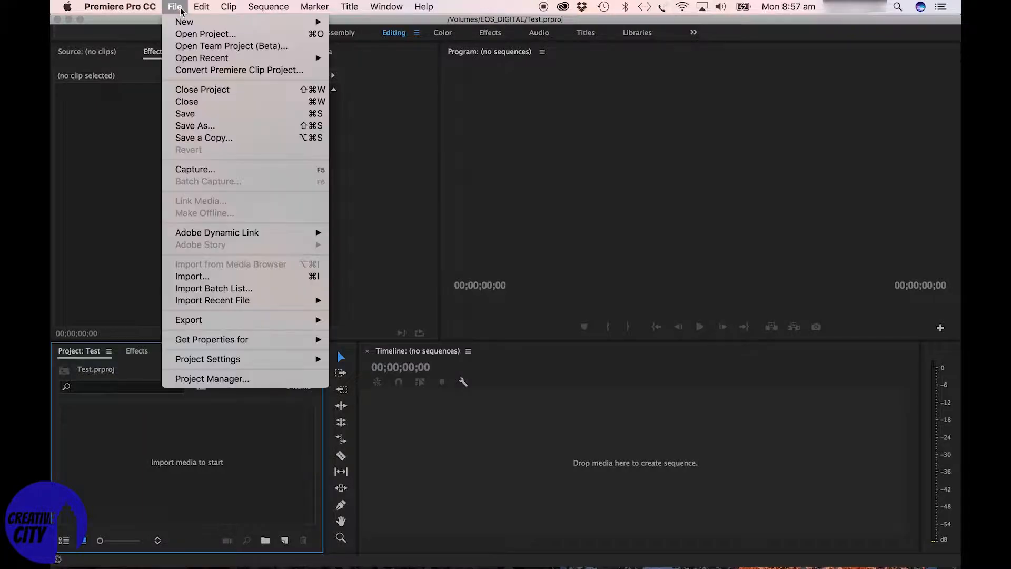
left_click(205, 280)
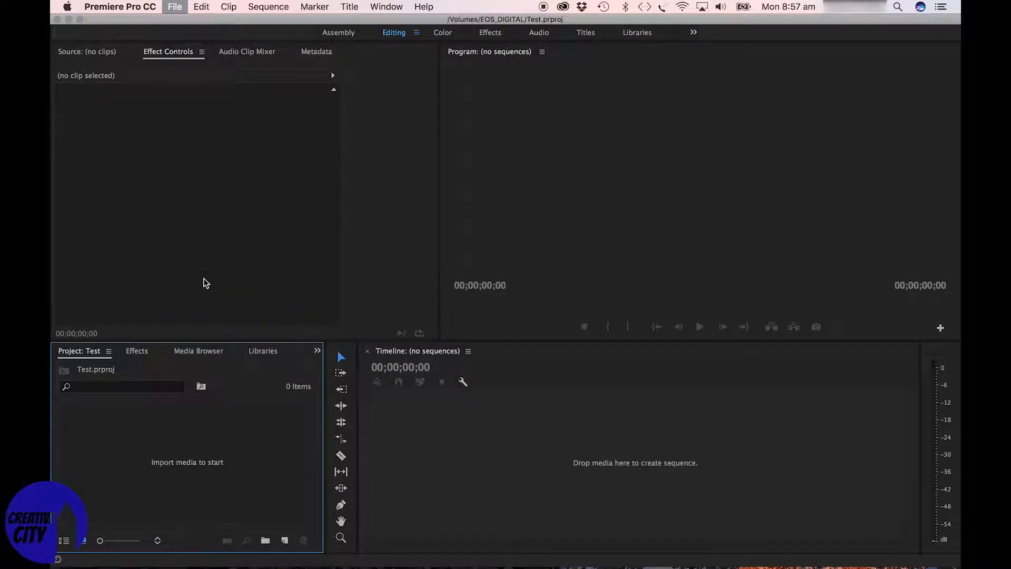
left_click(464, 259)
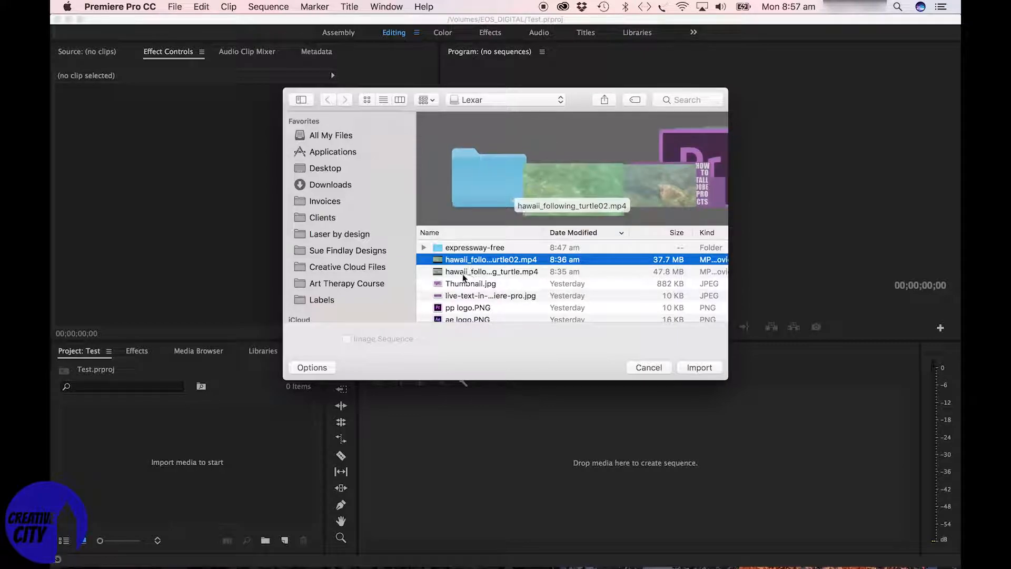
left_click(463, 273, "shift")
left_click(698, 367)
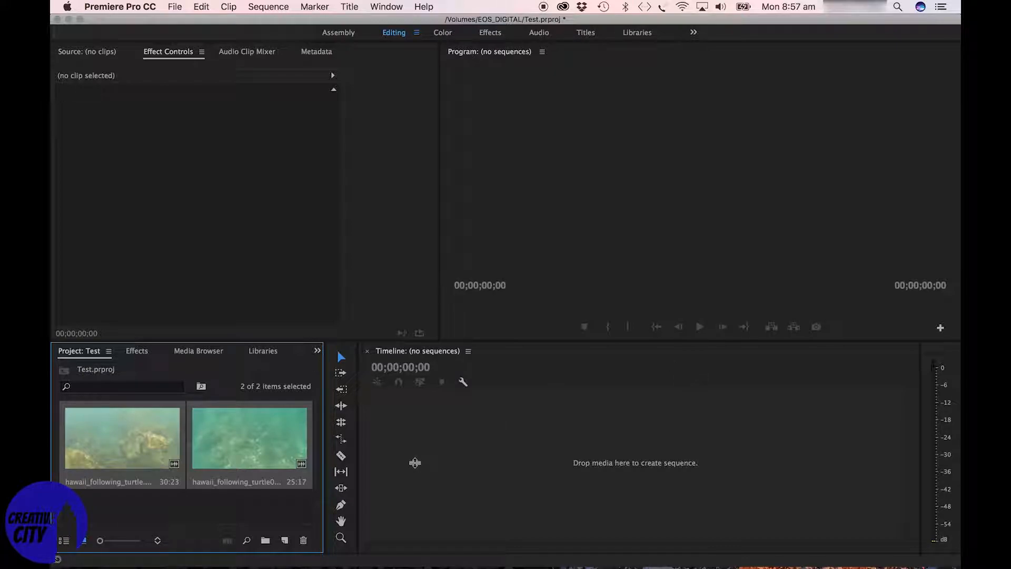
left_click(236, 506)
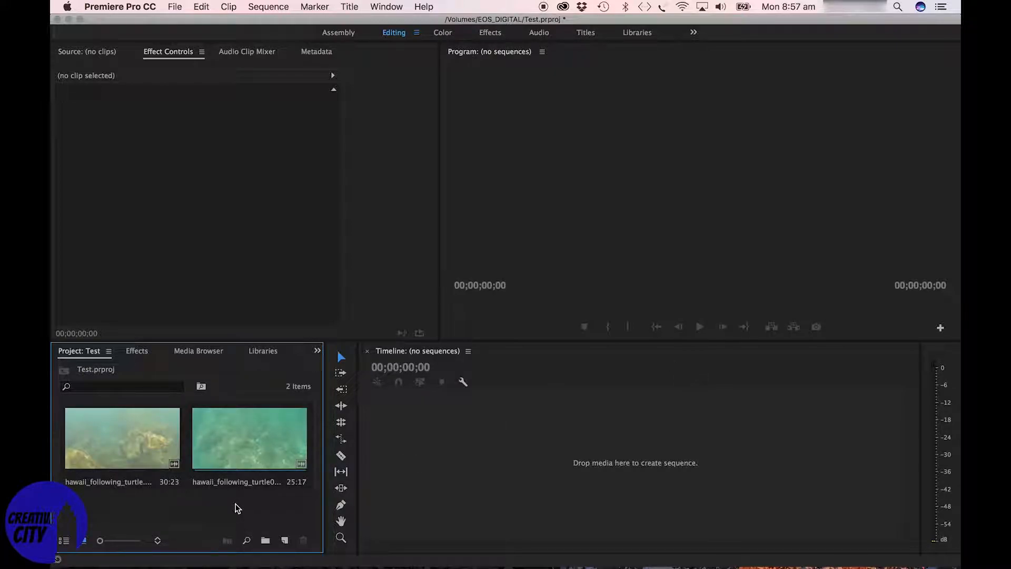
Step: Create a sequence from hawaii_following_turtle.mp4 and place hawaii_following_turtle02.mp4 behind it on V1, leaving a small gap
left_click_drag(121, 451, 420, 445)
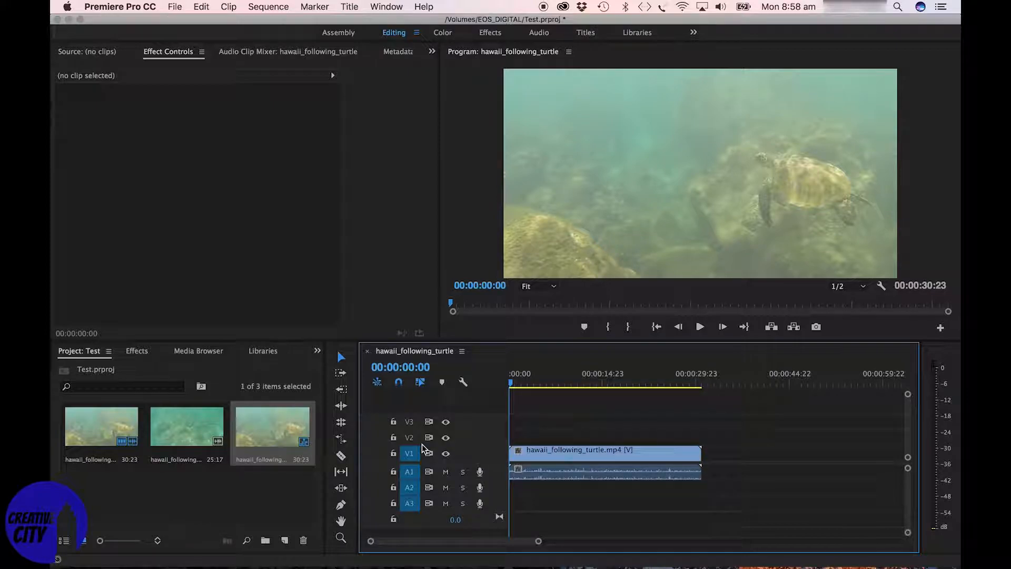
mouse_move(514, 386)
left_mouse_down()
mouse_move(611, 388)
mouse_move(513, 395)
left_mouse_up()
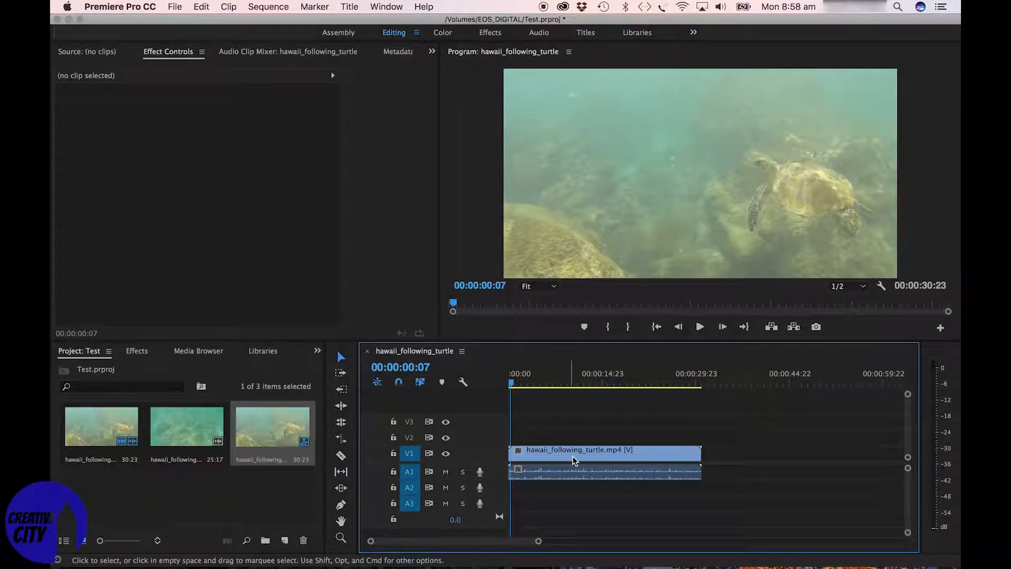
left_click_drag(170, 438, 714, 476)
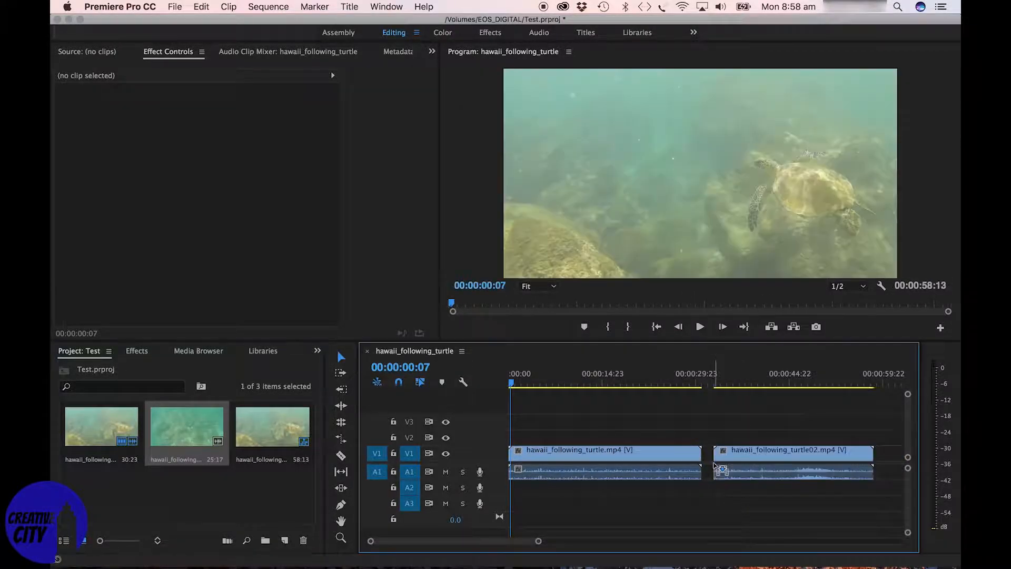
Step: Examine both timeline clips and the Source monitor, scrubbing the playhead through the first clip to 00:00:07:14
left_click(762, 454)
left_click(658, 457)
left_click(781, 456)
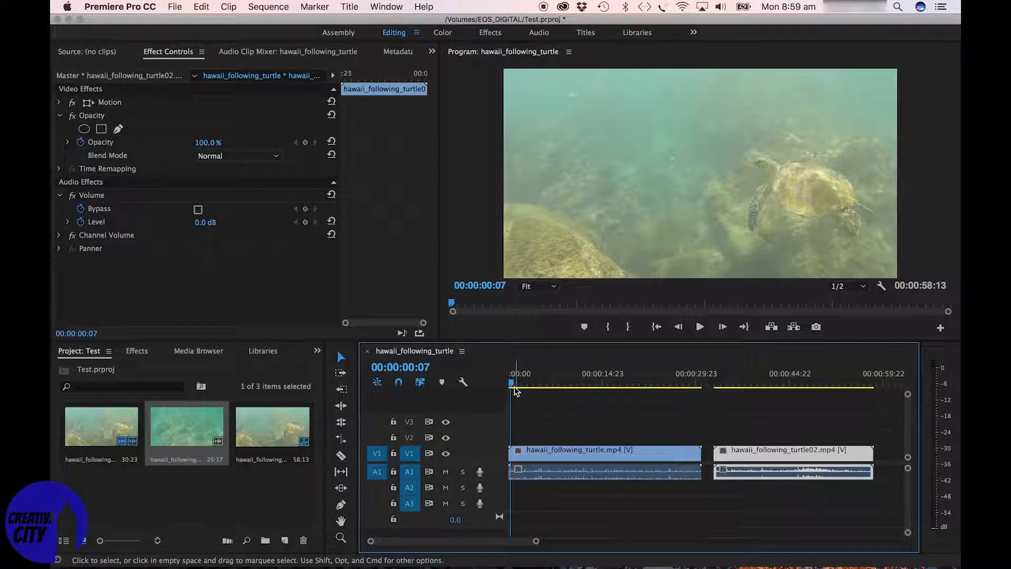
left_click(113, 52)
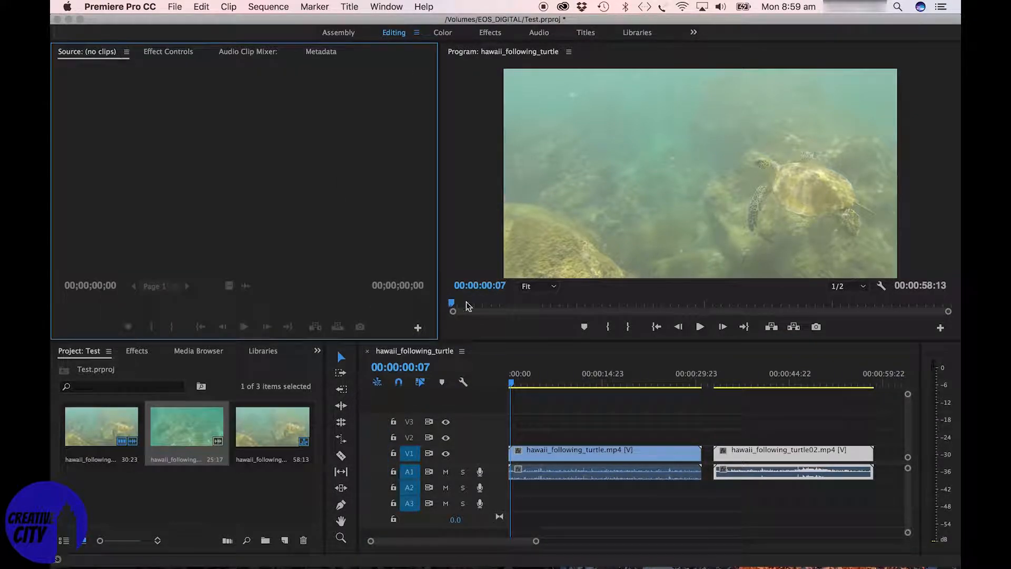
left_click_drag(514, 384, 546, 385)
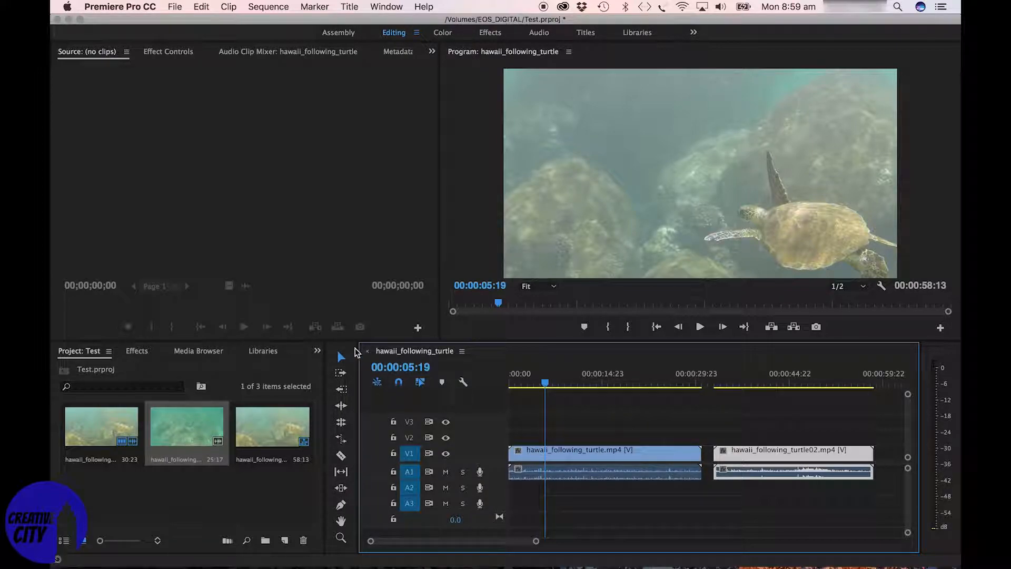
left_click(637, 454)
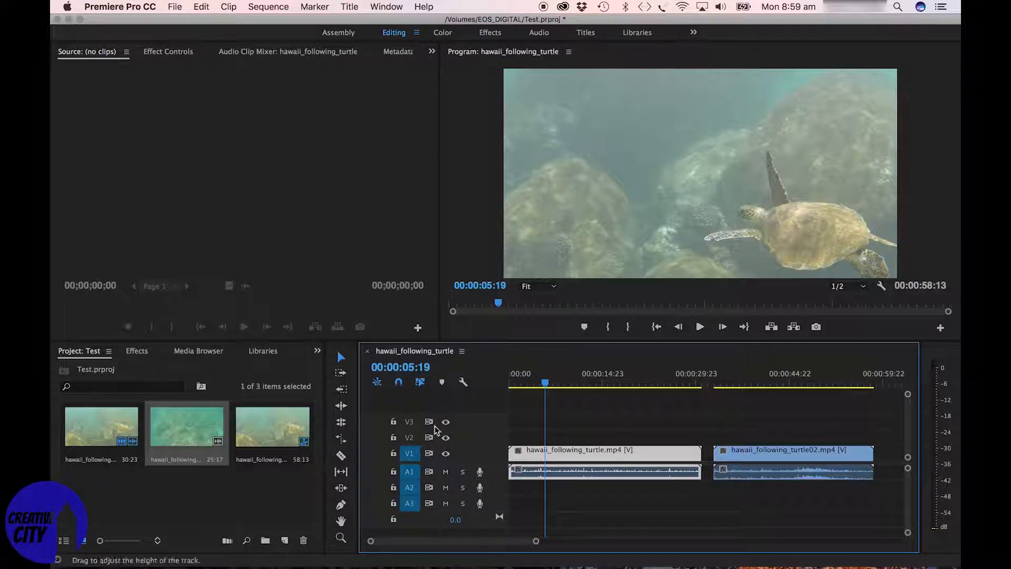
mouse_move(547, 381)
left_mouse_down()
mouse_move(617, 383)
mouse_move(556, 393)
left_mouse_up()
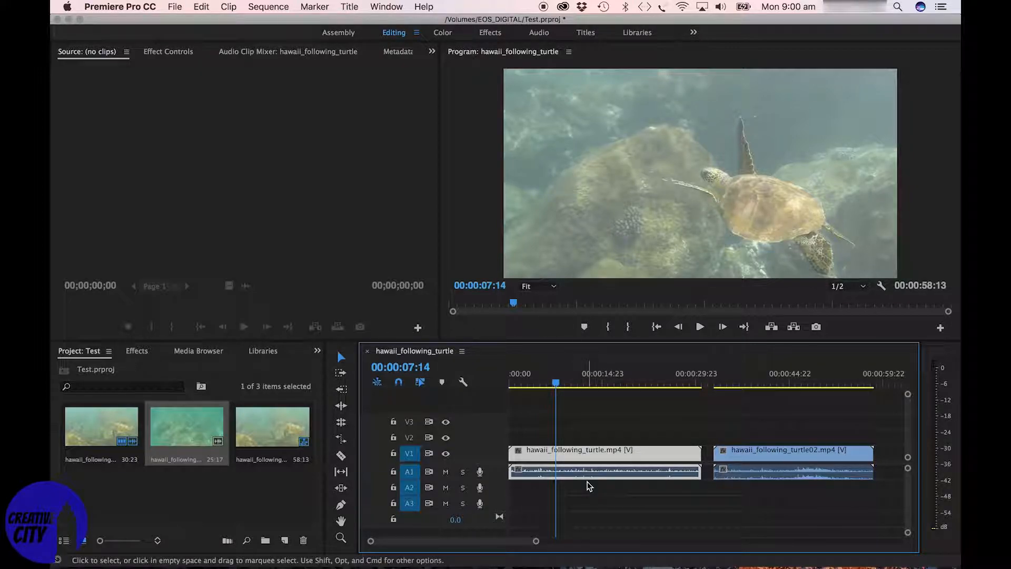
Step: Close the gap by moving hawaii_following_turtle02.mp4 against the first clip's end, and scrub through both clips to 00:00:48:06
left_click_drag(760, 454, 749, 455)
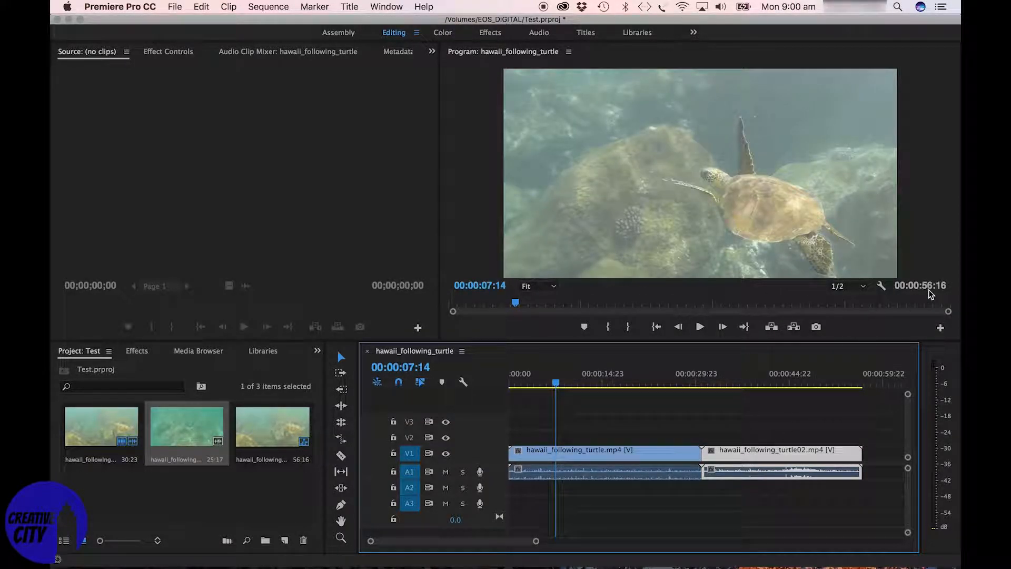
mouse_move(553, 380)
left_mouse_down()
mouse_move(747, 391)
mouse_move(563, 395)
left_mouse_up()
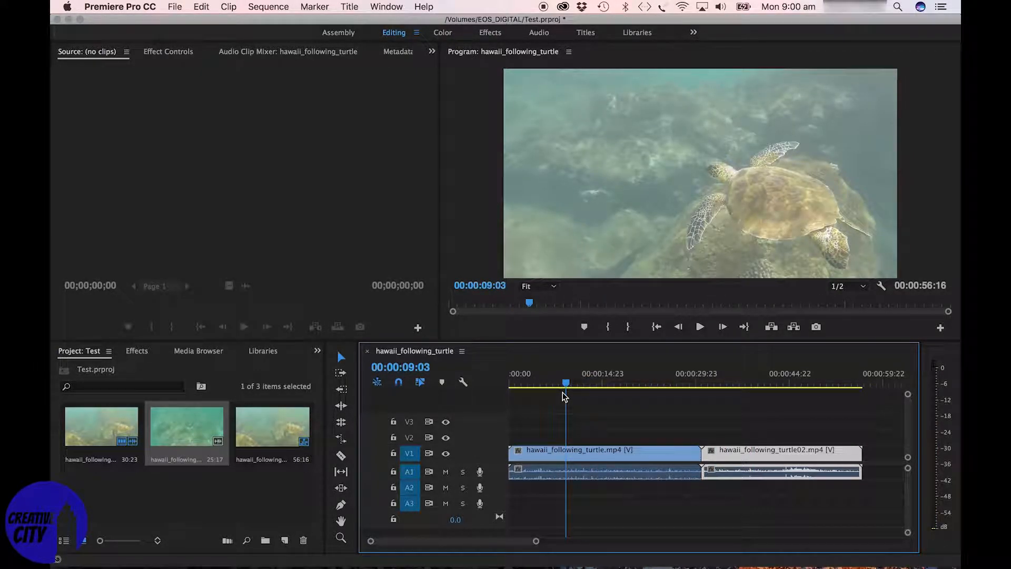
left_click(582, 451)
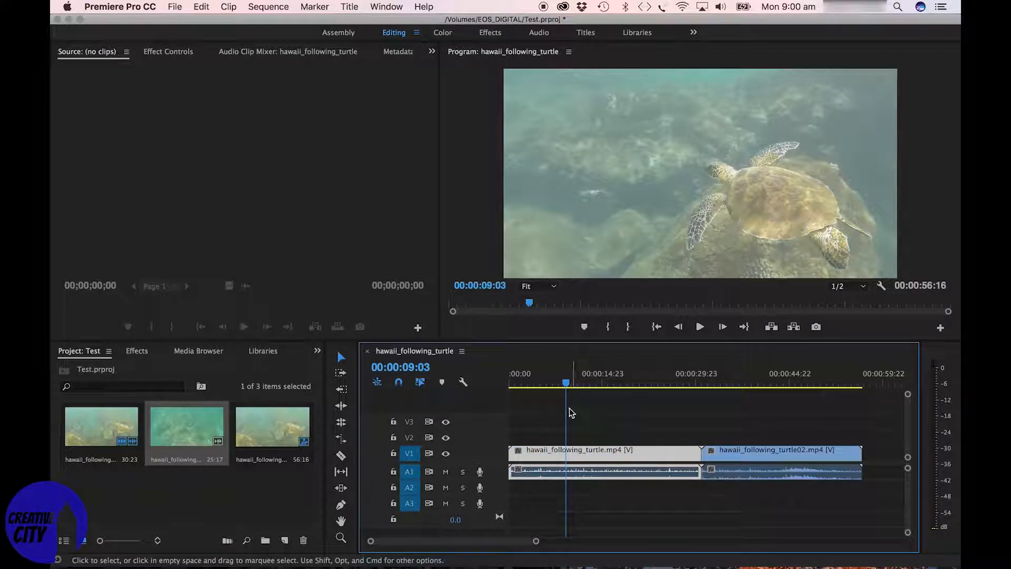
left_click_drag(565, 383, 809, 423)
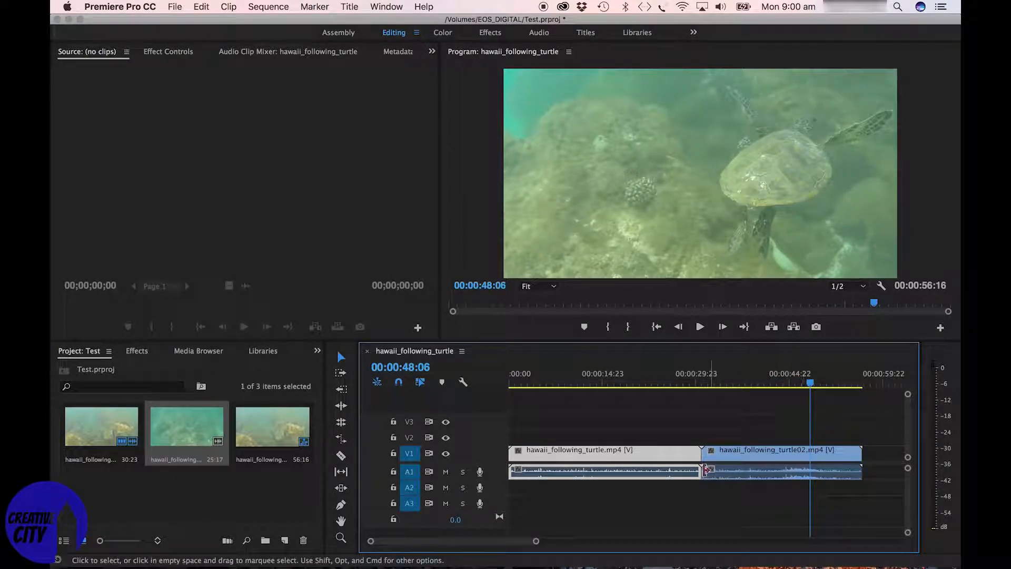
Step: Swap the clip order on V1, putting hawaii_following_turtle02.mp4 at the sequence start and hawaii_following_turtle.mp4 directly after it
left_click_drag(636, 453, 563, 479)
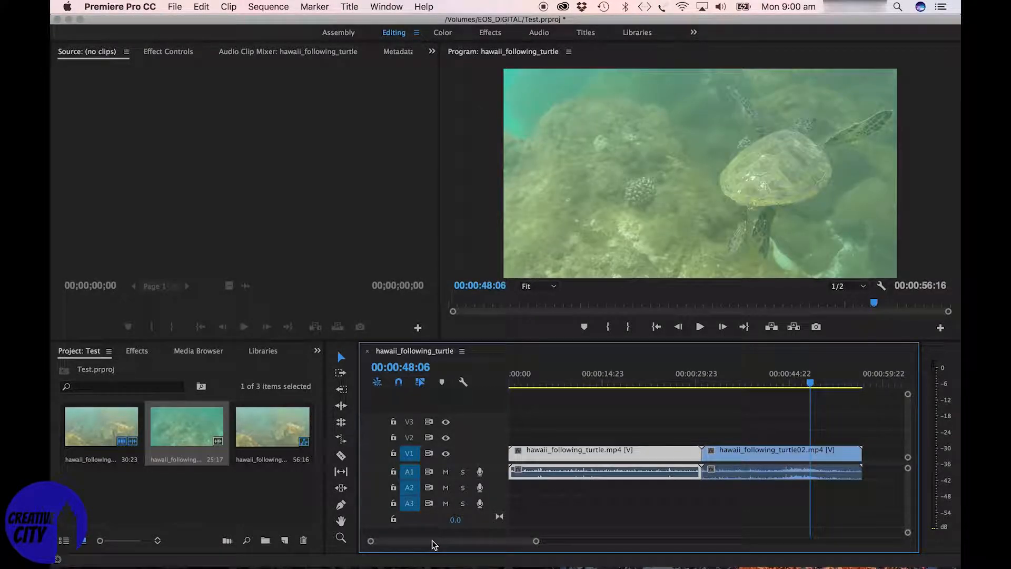
mouse_move(432, 540)
left_mouse_down()
mouse_move(458, 545)
mouse_move(428, 546)
left_mouse_up()
mouse_move(535, 541)
left_mouse_down()
mouse_move(471, 546)
mouse_move(625, 539)
mouse_move(532, 541)
left_mouse_up()
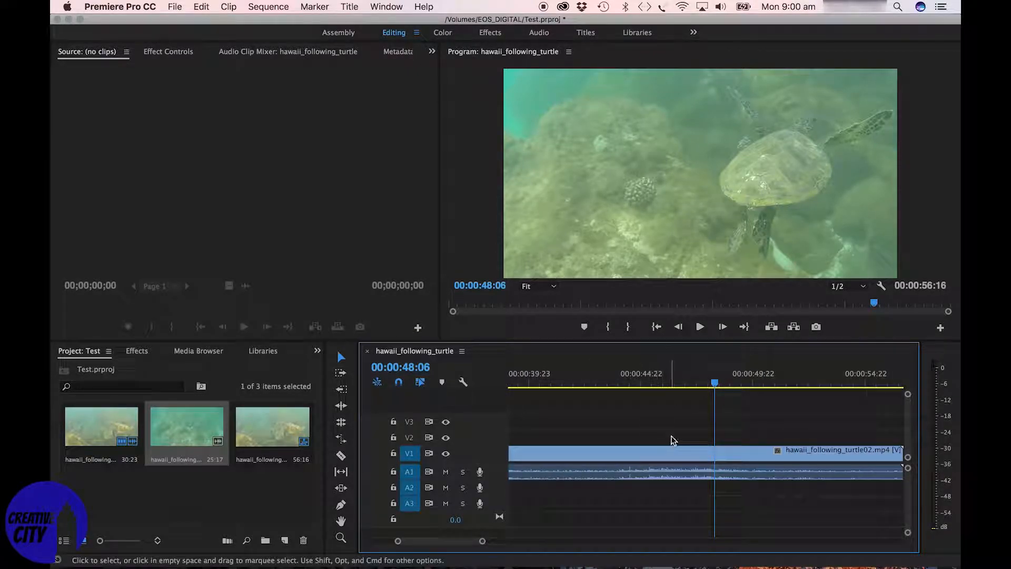
left_click_drag(711, 386, 711, 387)
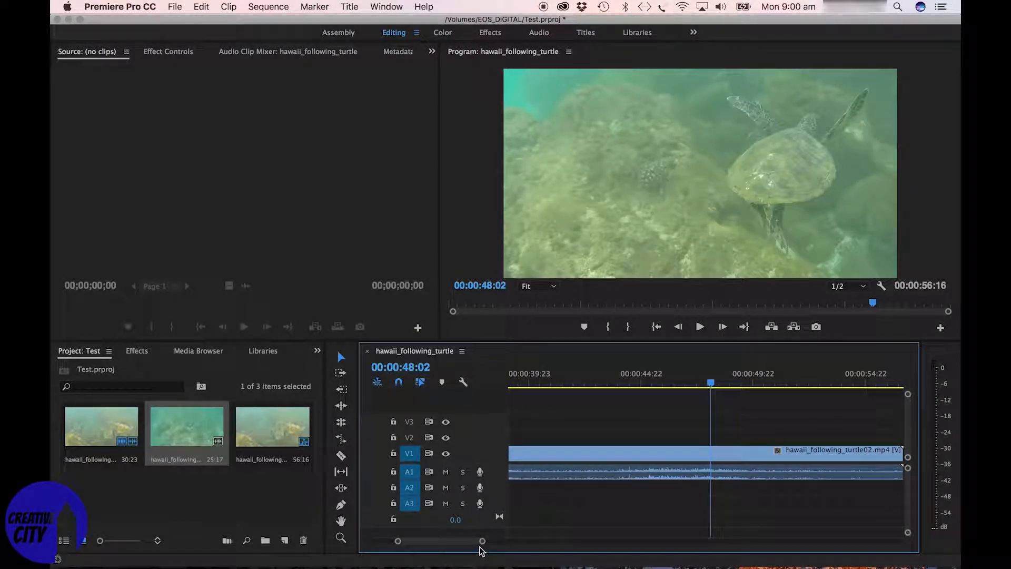
left_click_drag(484, 544, 605, 516)
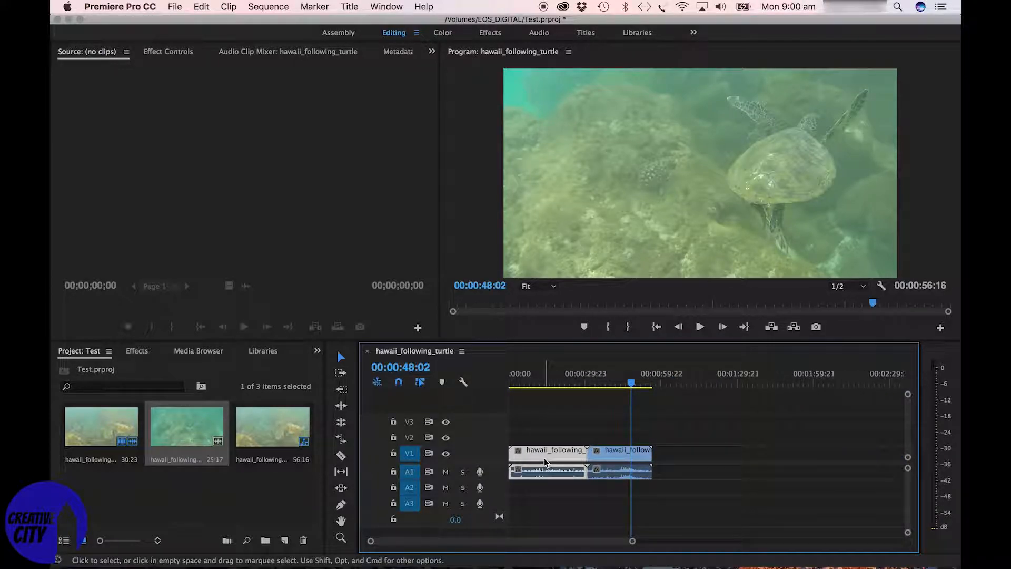
left_click_drag(544, 457, 698, 462)
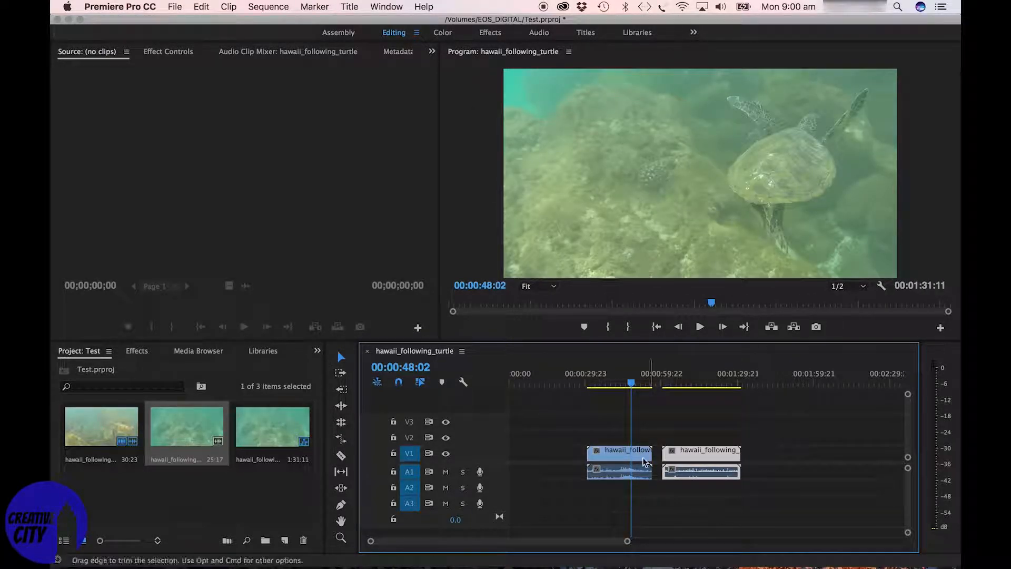
left_click_drag(618, 454, 535, 461)
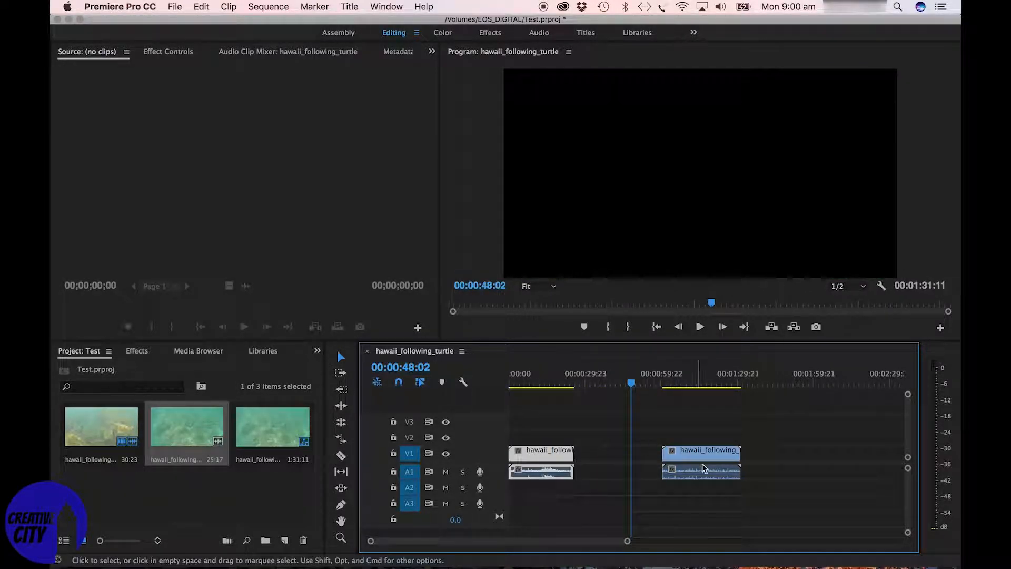
left_click_drag(719, 460, 630, 459)
Step: Preview the first clip from 00:00:09:23 and split it at 00:00:12:17 with the Razor tool, returning to the Selection tool
left_click_drag(627, 381, 532, 387)
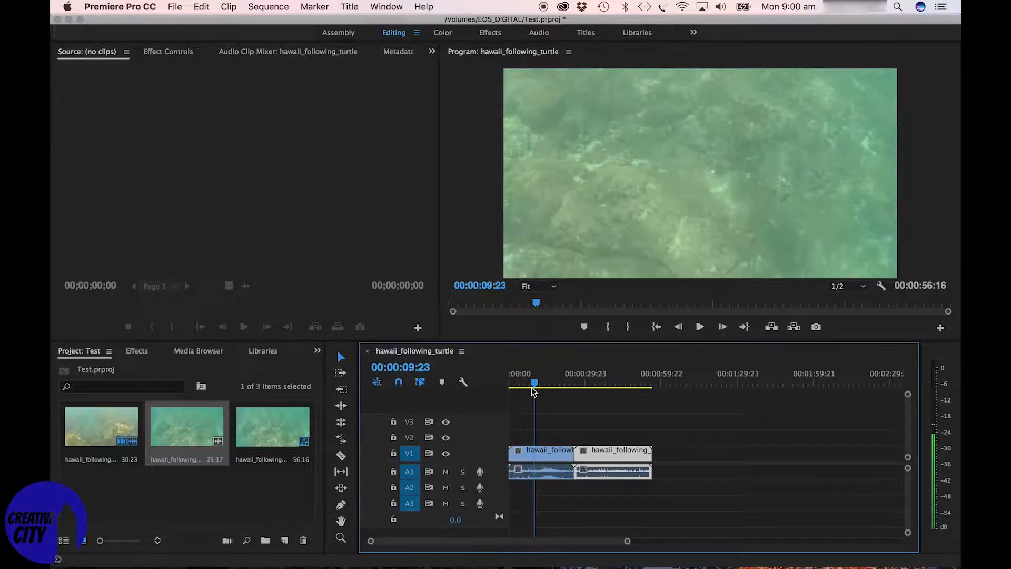
key("space")
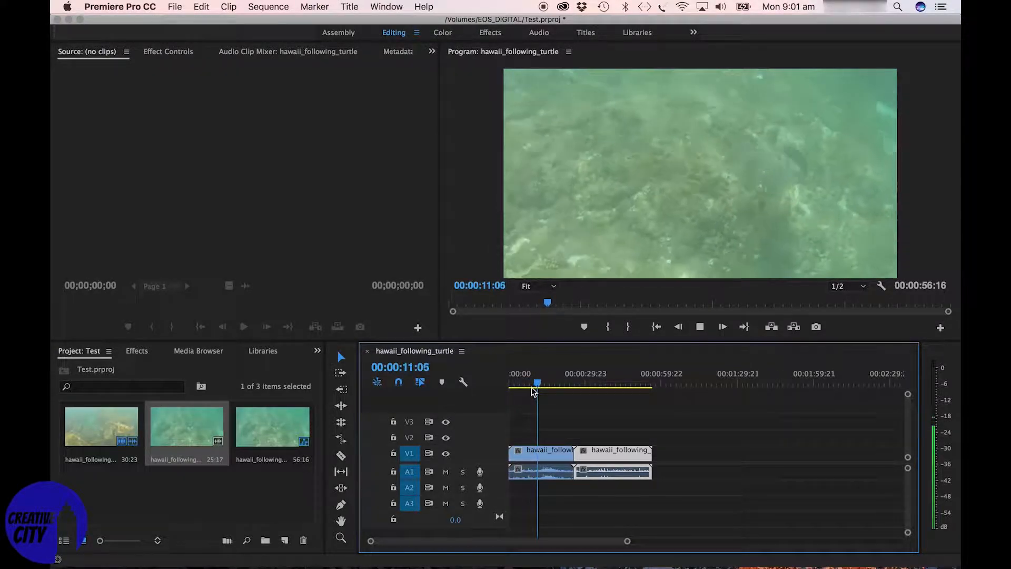
key("space")
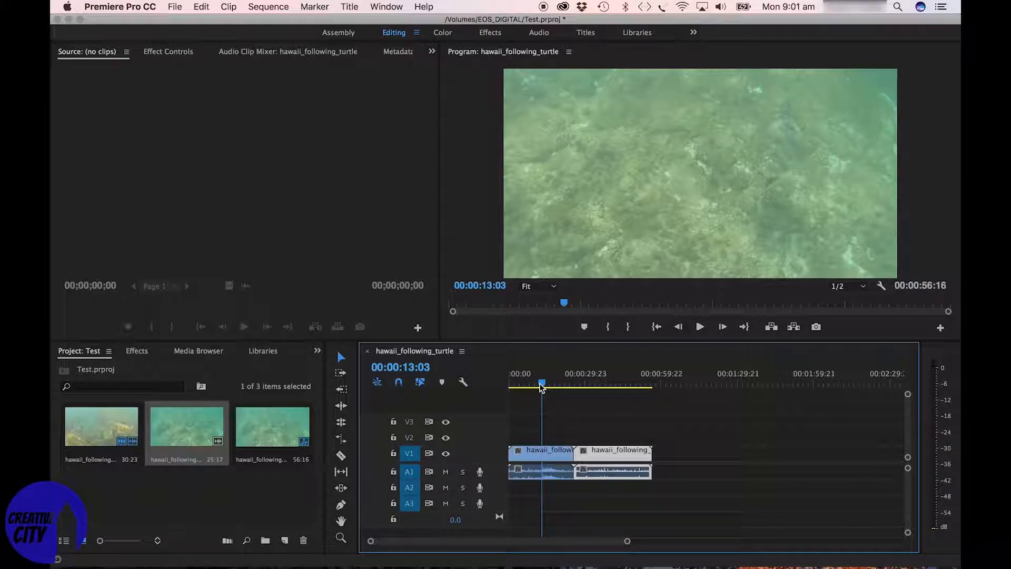
left_click_drag(542, 387, 541, 387)
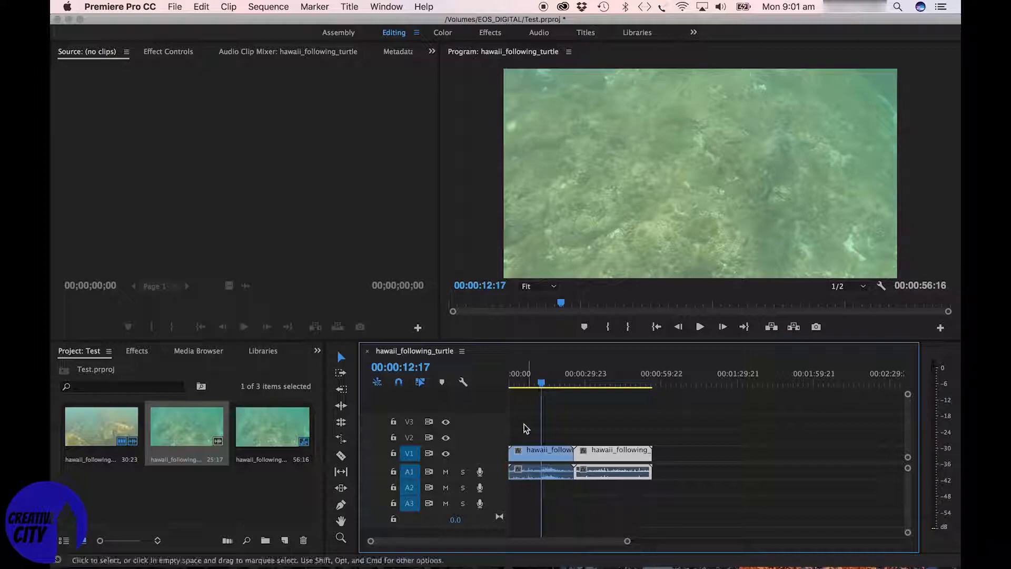
left_click_drag(513, 452, 482, 462)
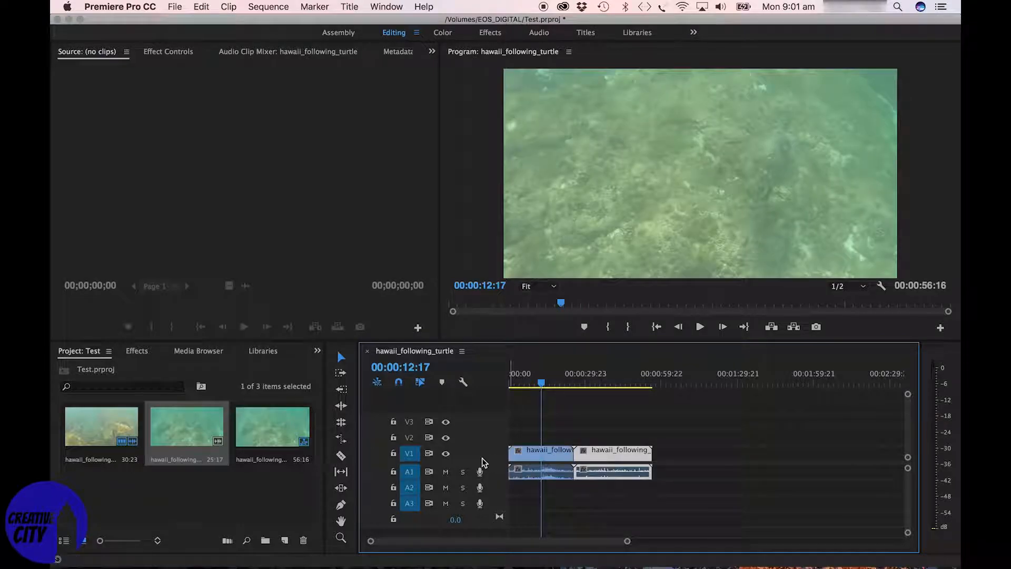
left_click(341, 455)
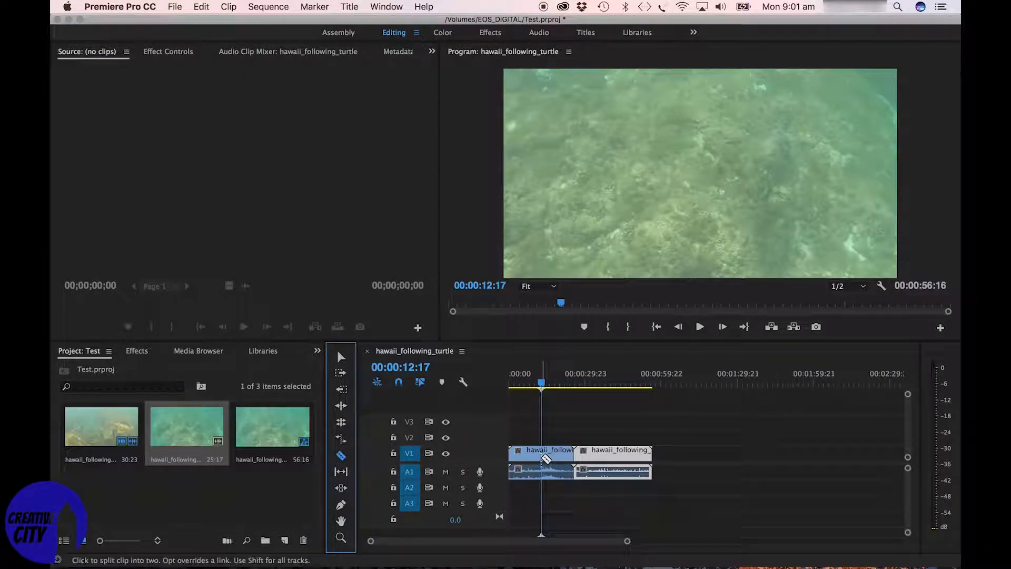
left_click(544, 455)
key("v")
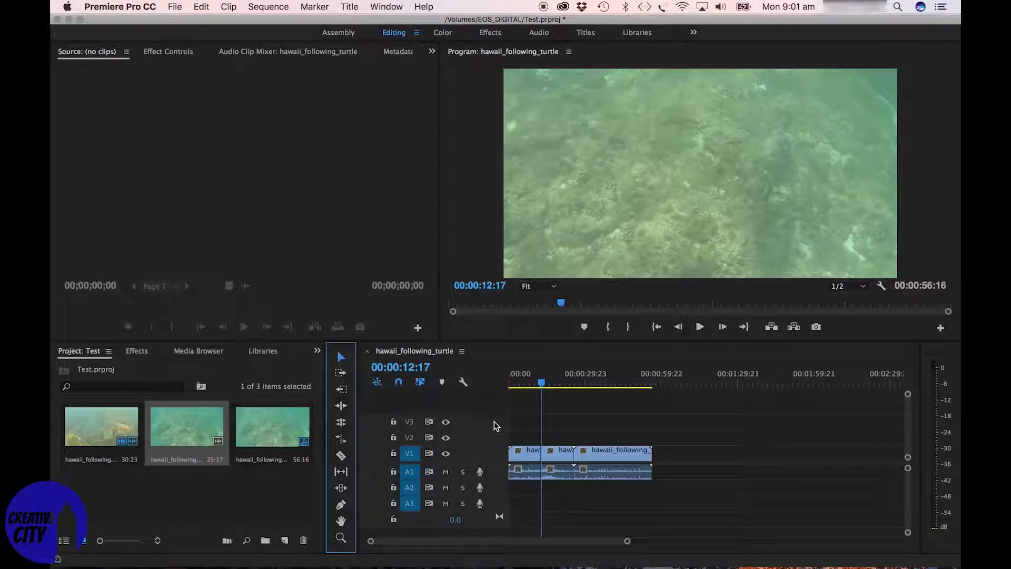
Step: Delete the first clip's portion before the cut at 00:00:12:17 and move the remaining part to the sequence start
left_click(526, 456)
key("Delete")
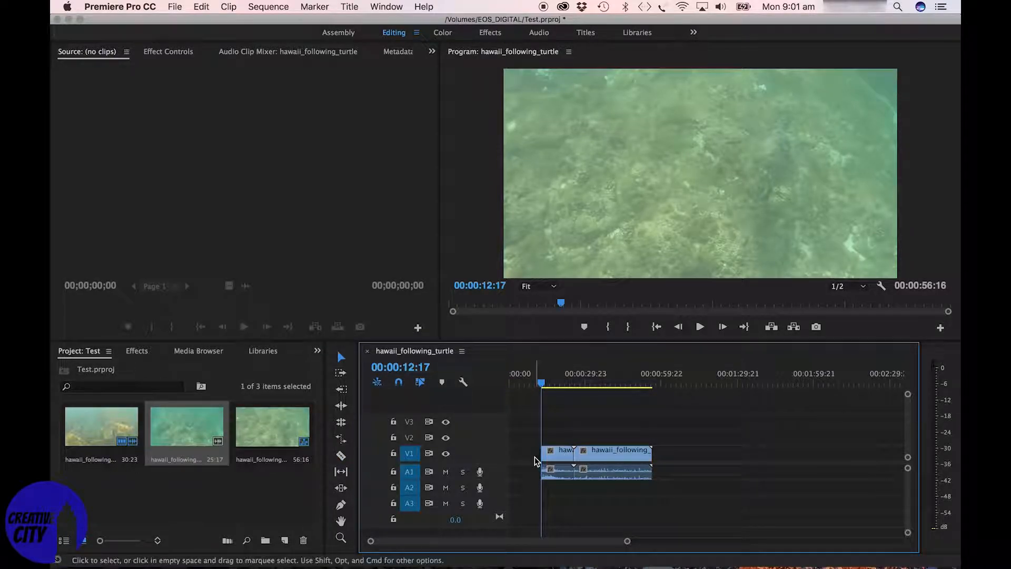
mouse_move(541, 456)
left_mouse_down()
mouse_move(497, 457)
mouse_move(551, 453)
mouse_move(531, 459)
left_mouse_up()
Step: Shorten the first clip to 00:00:03:12 with the second clip directly against it, and trim the second clip's end to 00:00:06:23
left_click_drag(541, 388, 517, 413)
left_click_drag(540, 455, 518, 458)
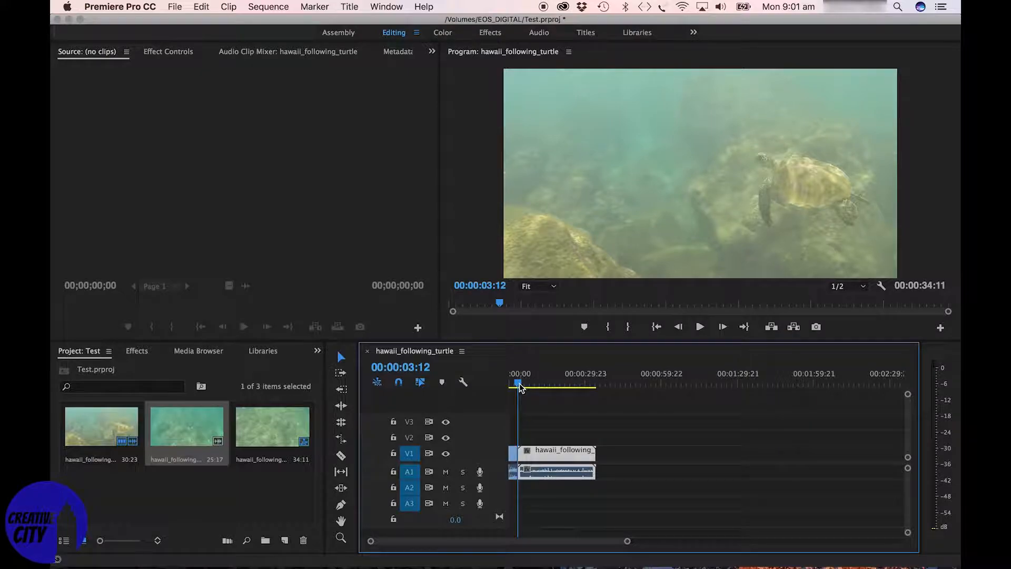
left_click_drag(519, 383, 512, 385)
key("space")
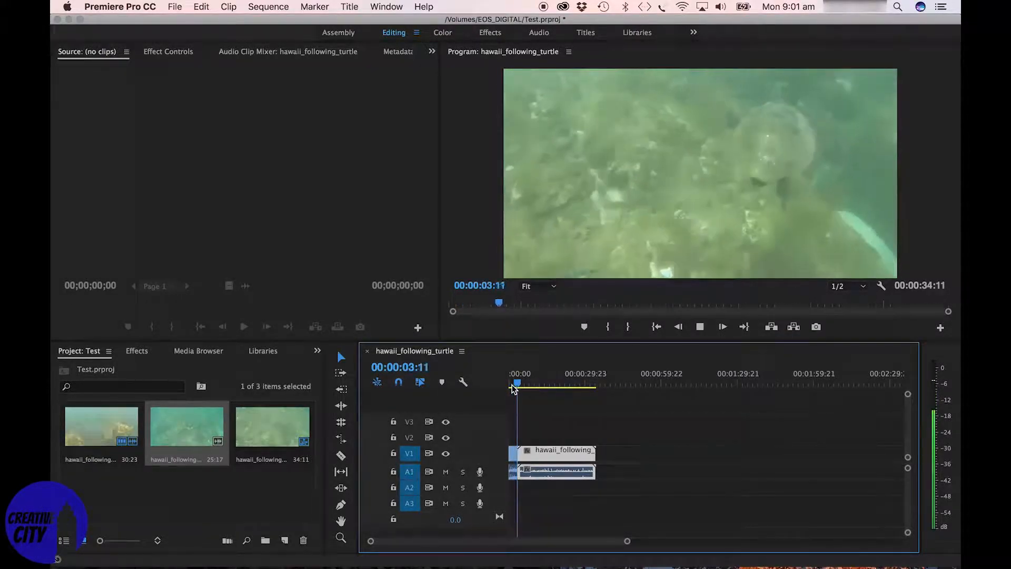
key("space")
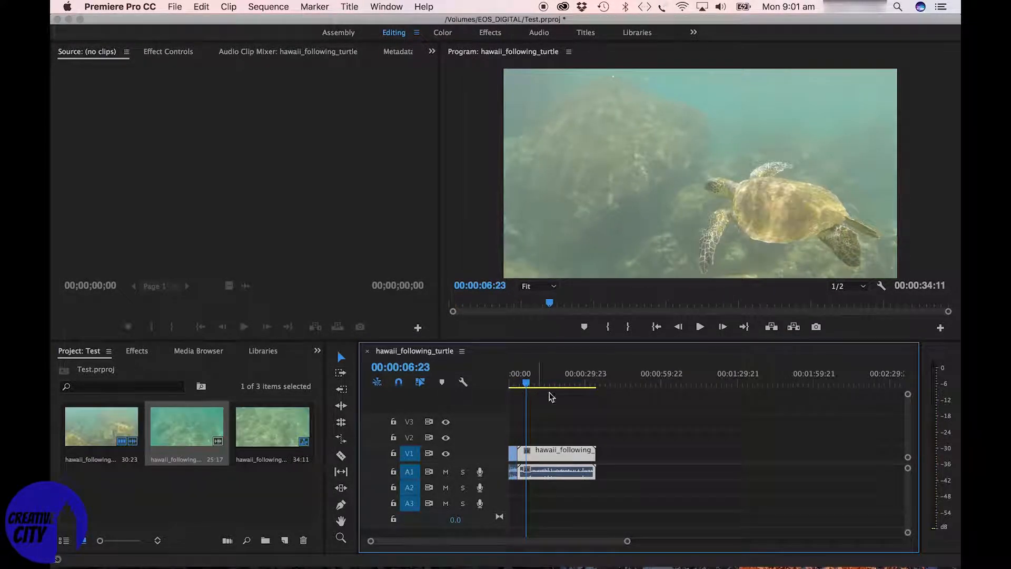
left_click_drag(595, 471, 526, 471)
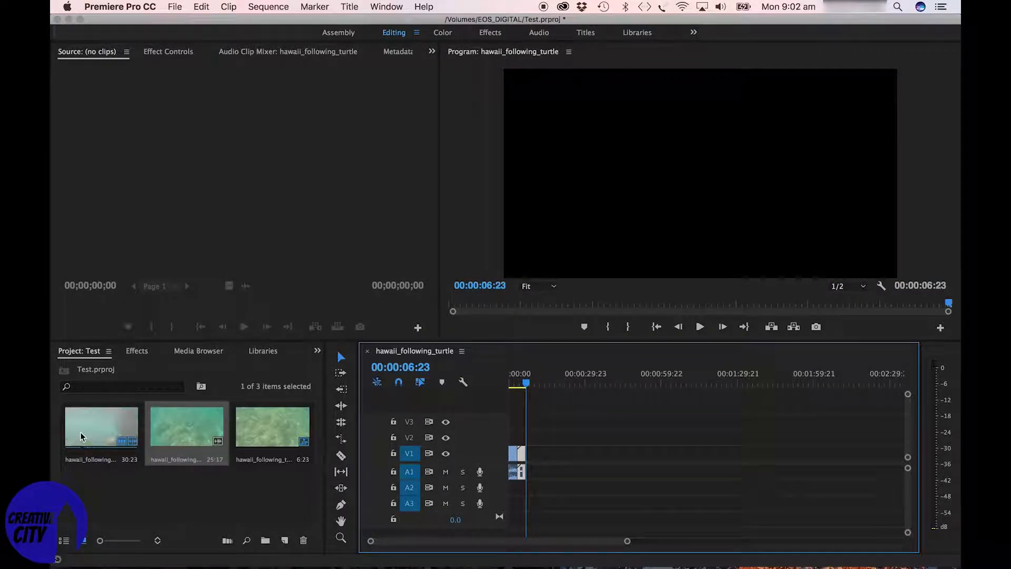
left_click_drag(97, 433, 550, 453)
left_click_drag(579, 375, 604, 378)
left_click(570, 458)
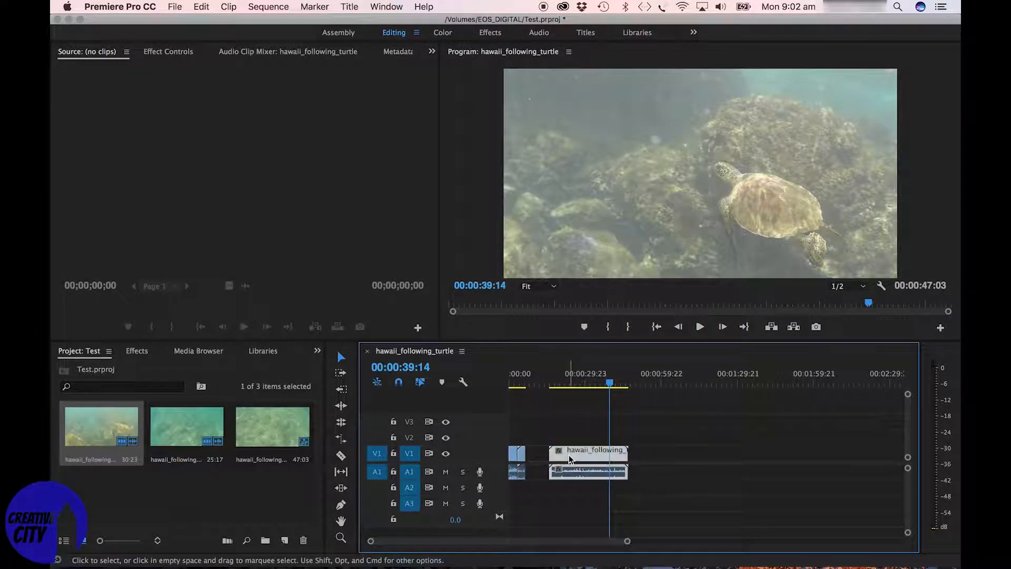
key("Delete")
Step: Add hawaii_following_turtle02.mp4 to V1 as the third clip, shortened and placed against the second clip so it ends at 00:00:12:18
left_click_drag(186, 429, 612, 457)
left_click(613, 383)
left_click_drag(614, 383, 661, 390)
left_click_drag(611, 467, 532, 459)
Step: Play the three-clip sequence from its start to 00:00:10:01 to check the cuts
left_click_drag(533, 383, 508, 387)
left_click_drag(627, 541, 556, 539)
key("space")
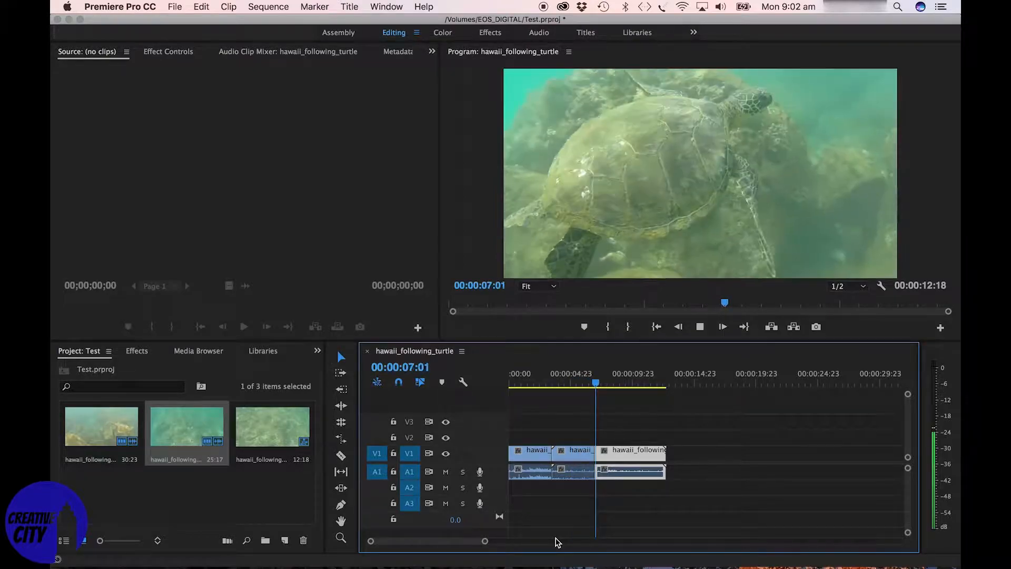
key("space")
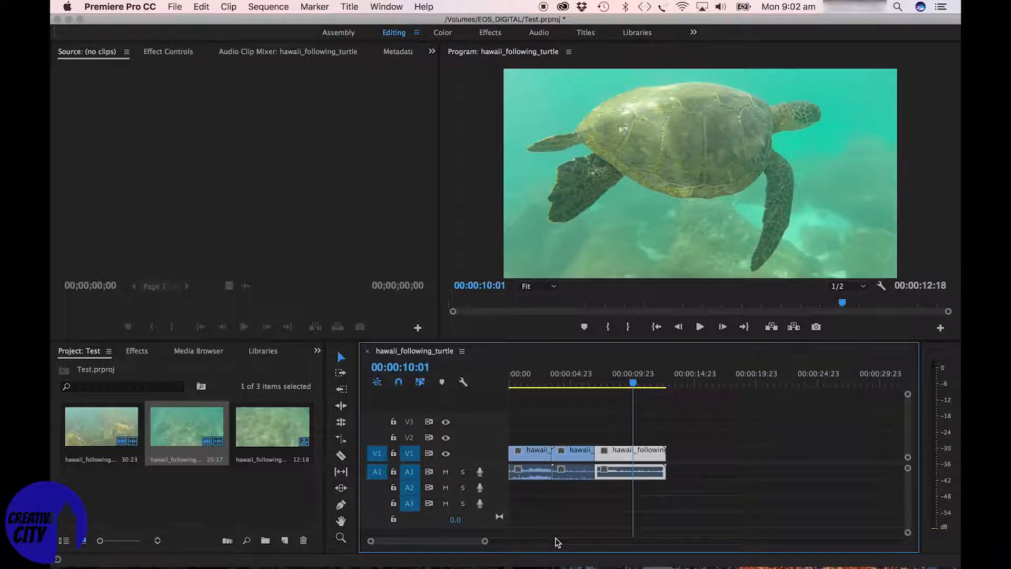
Step: Import Unholy Knight.mp3 from the Lexar drive and place it on A2 at the sequence start
left_click(183, 7)
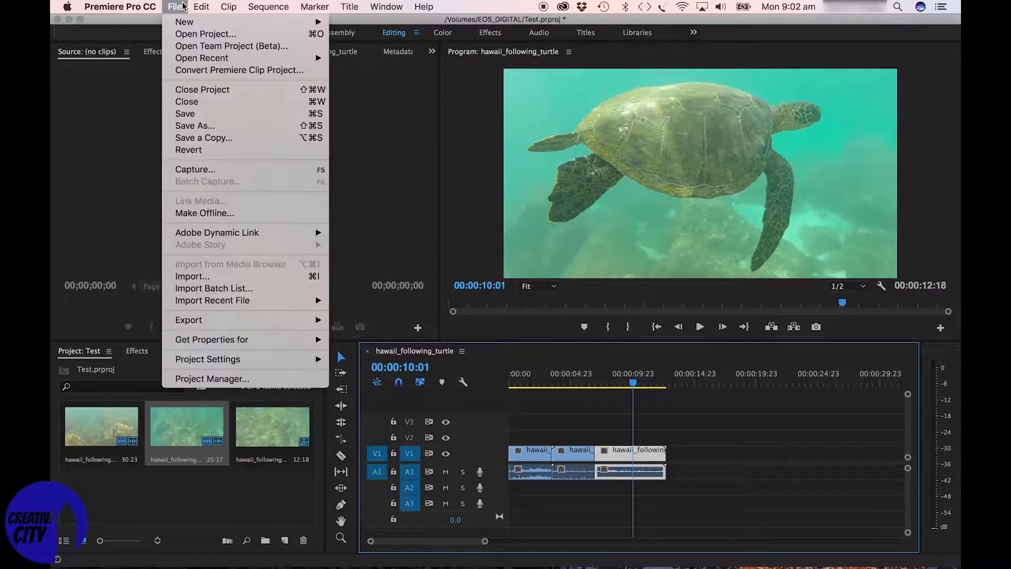
left_click(205, 277)
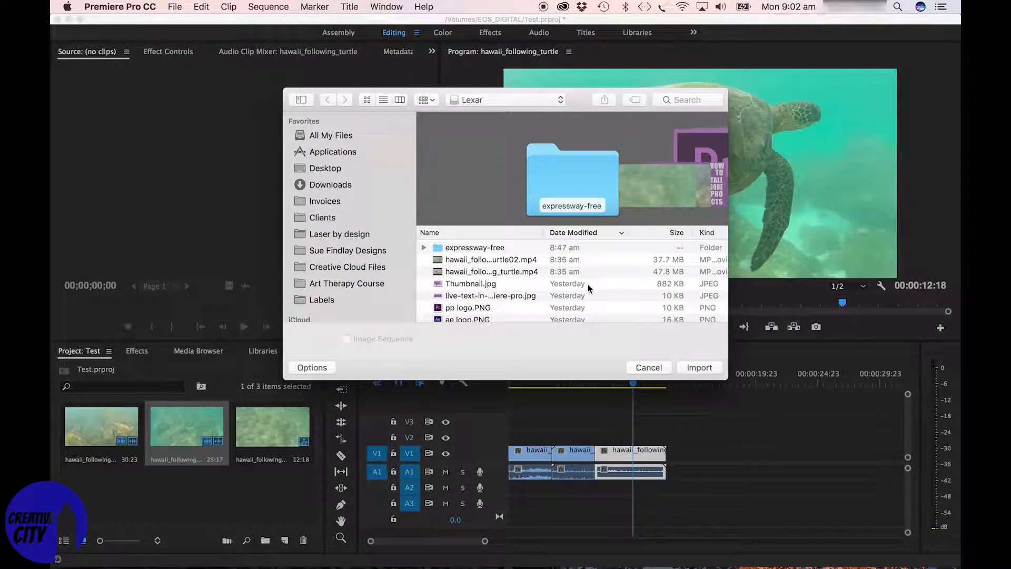
left_click(581, 232)
left_click(581, 232)
scroll(721, 273, "down", 3)
scroll(721, 272, "down", 1)
left_click(553, 288)
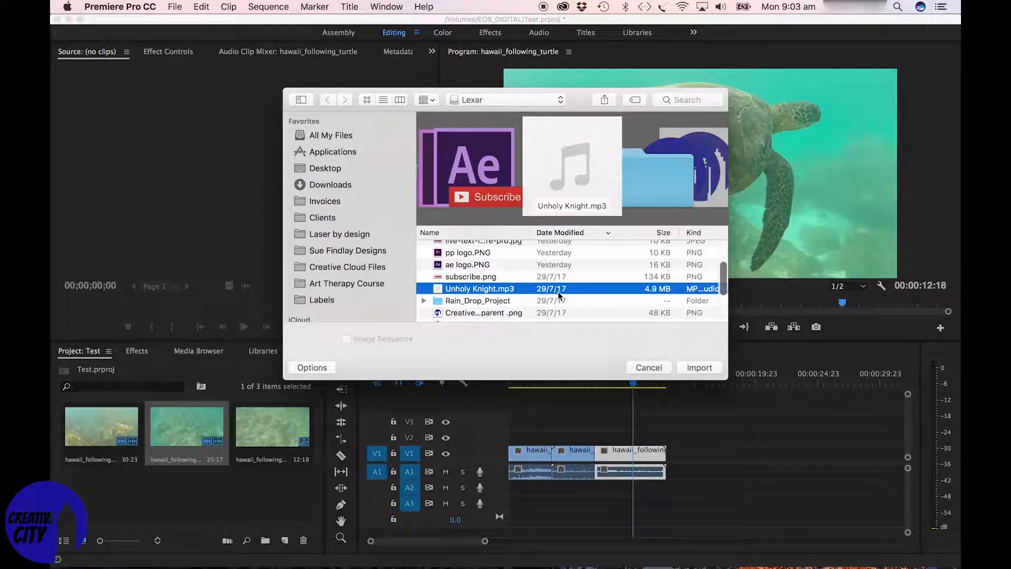
left_click(700, 368)
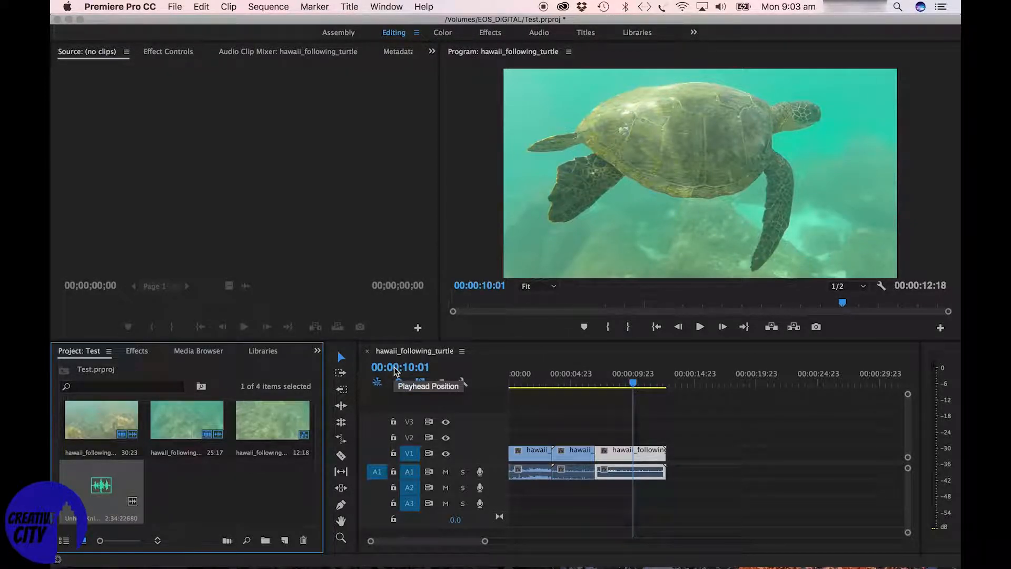
left_click_drag(252, 464, 513, 494)
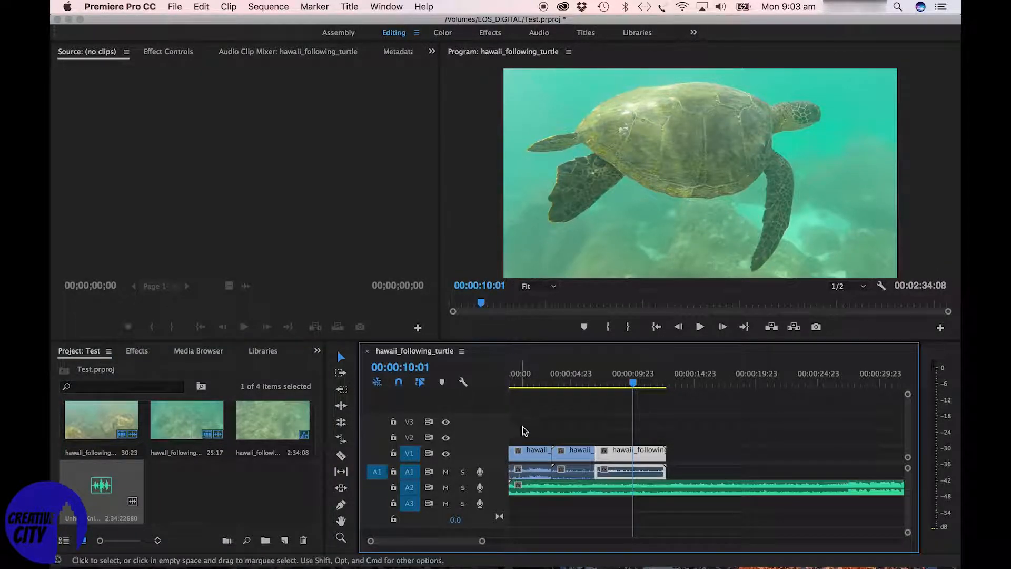
left_click(508, 385)
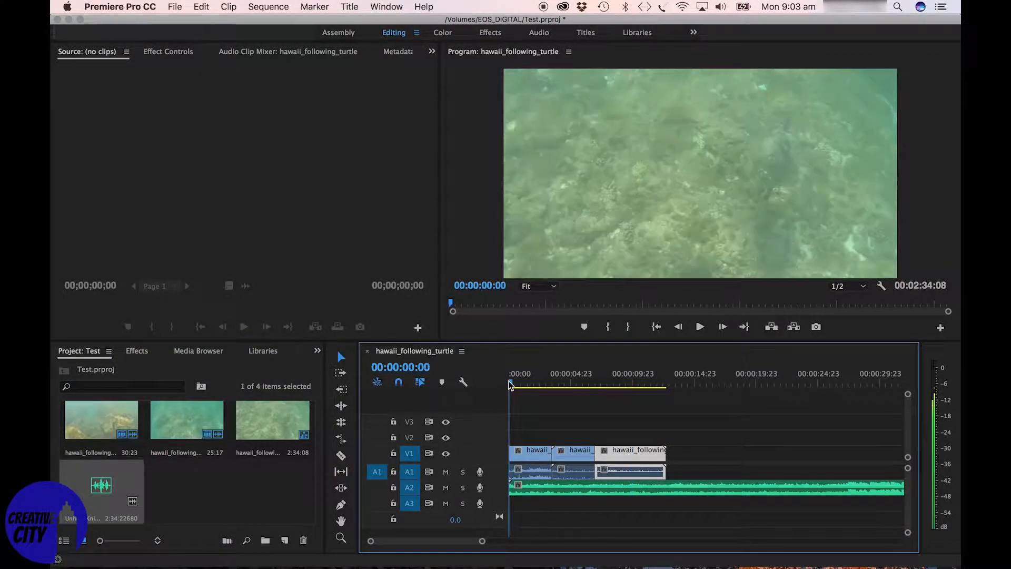
Step: Silence the first clip by lowering its audio volume level to −∞, and scrub past it to 00:00:03:21
left_click(535, 472)
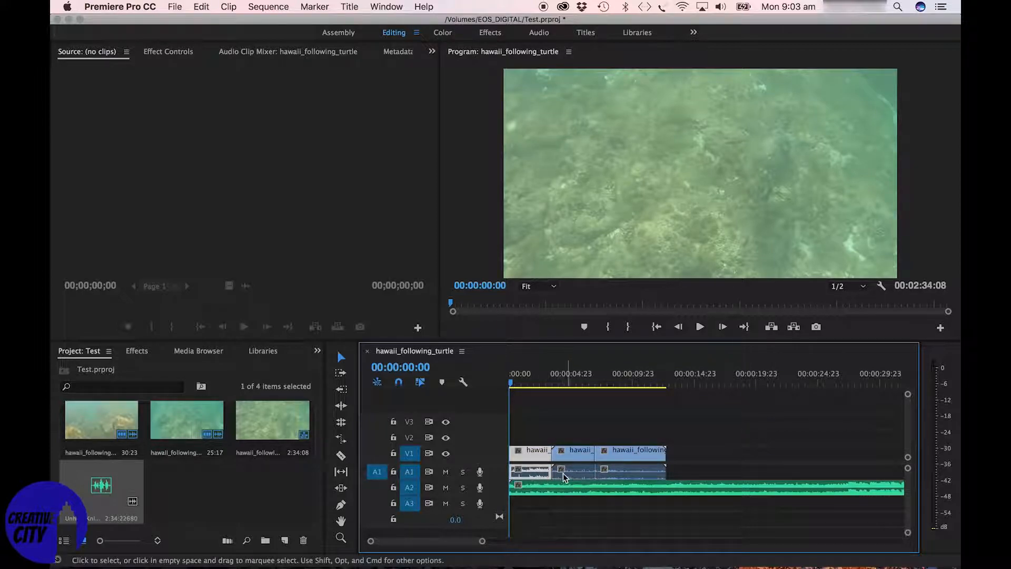
left_click(164, 52)
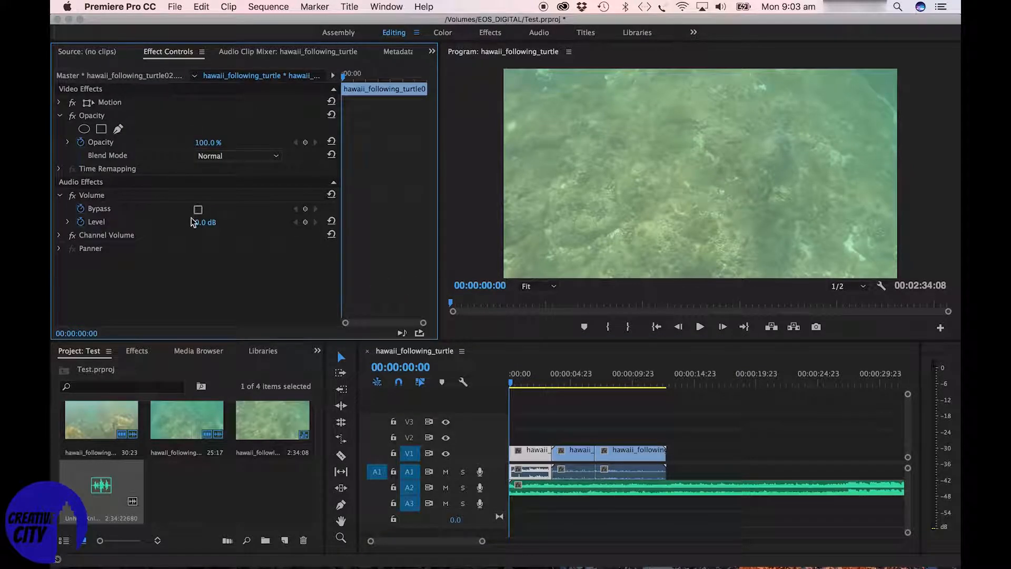
left_click(68, 222)
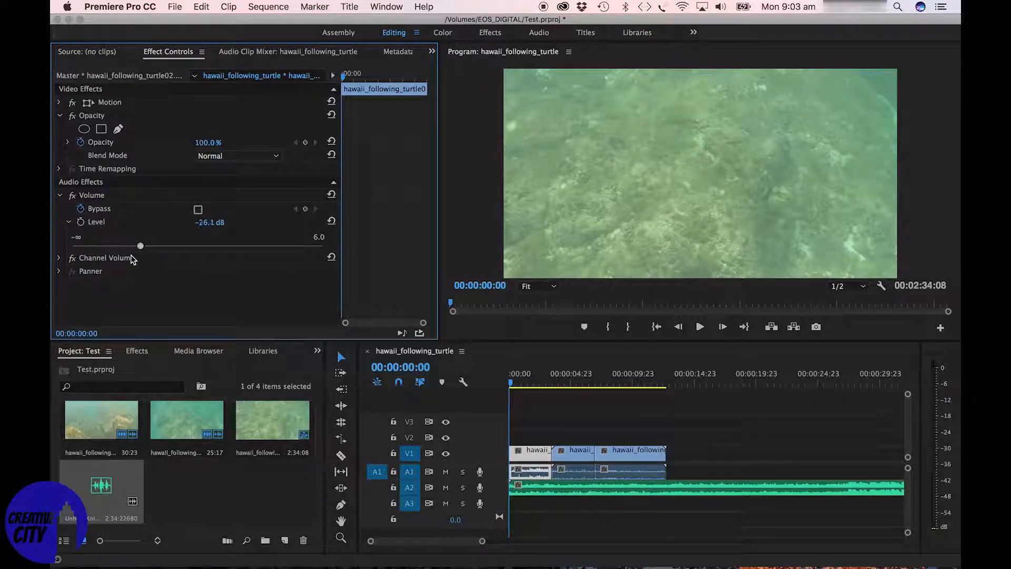
left_click_drag(70, 251, 56, 253)
left_click(525, 385)
left_click_drag(531, 390, 558, 384)
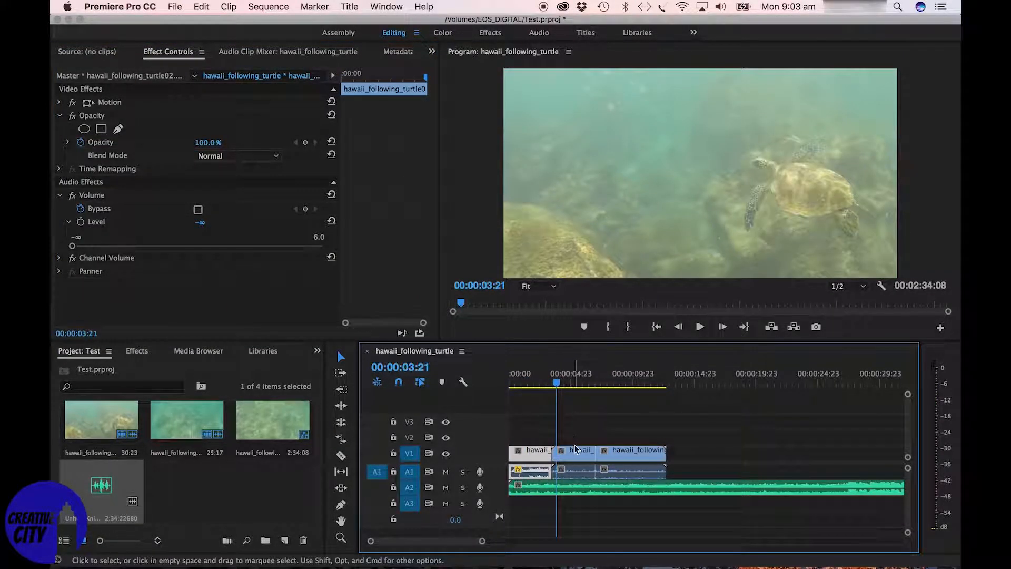
Step: Unlink the second clip's audio from its video and delete the audio from A1
left_click(576, 456)
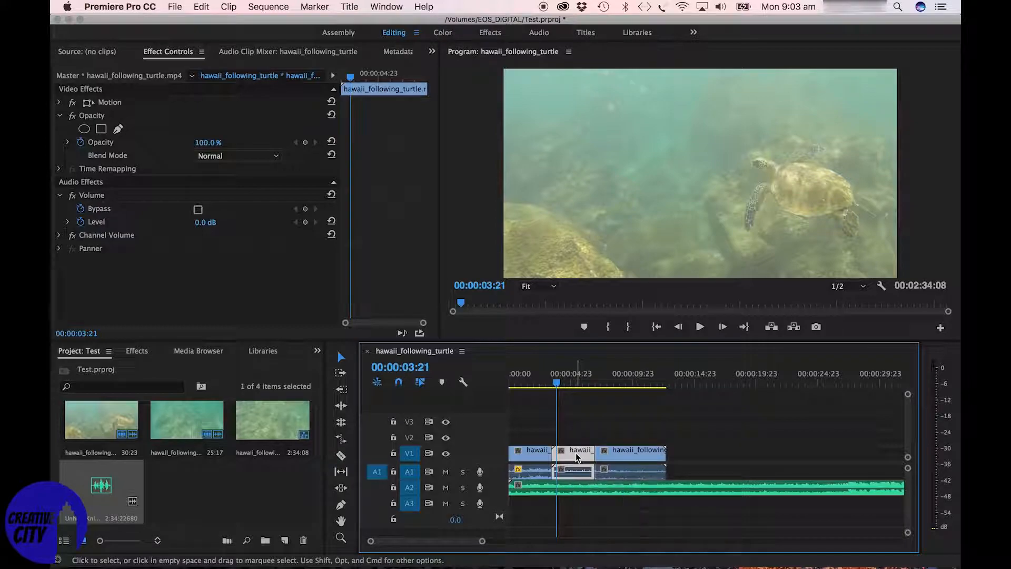
right_click(577, 454)
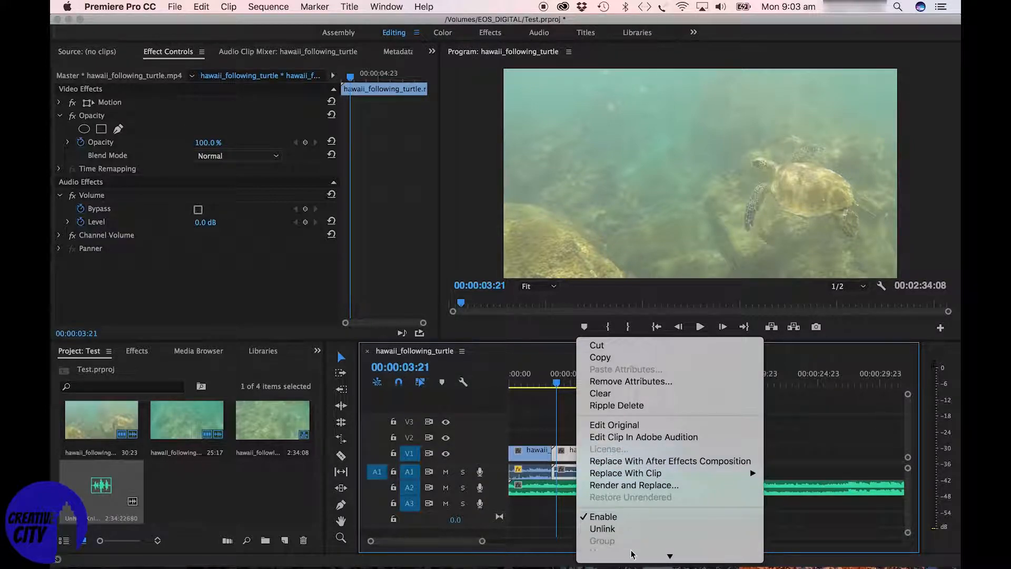
mouse_move(633, 553)
mouse_move(626, 468)
left_click(646, 362)
left_click(575, 473)
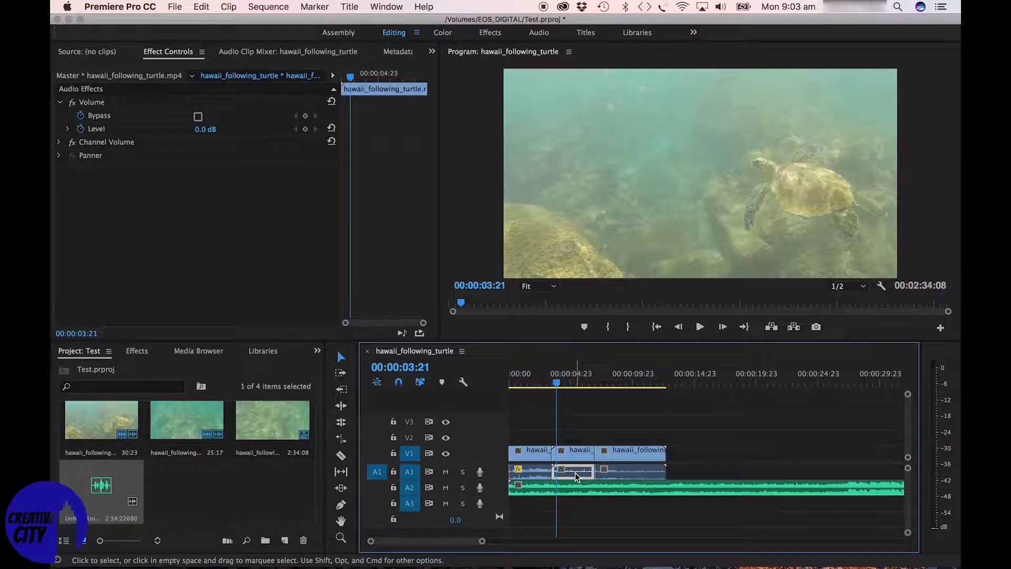
key("Delete")
Step: Silence the third clip by lowering its audio volume level to −∞
left_click(603, 475)
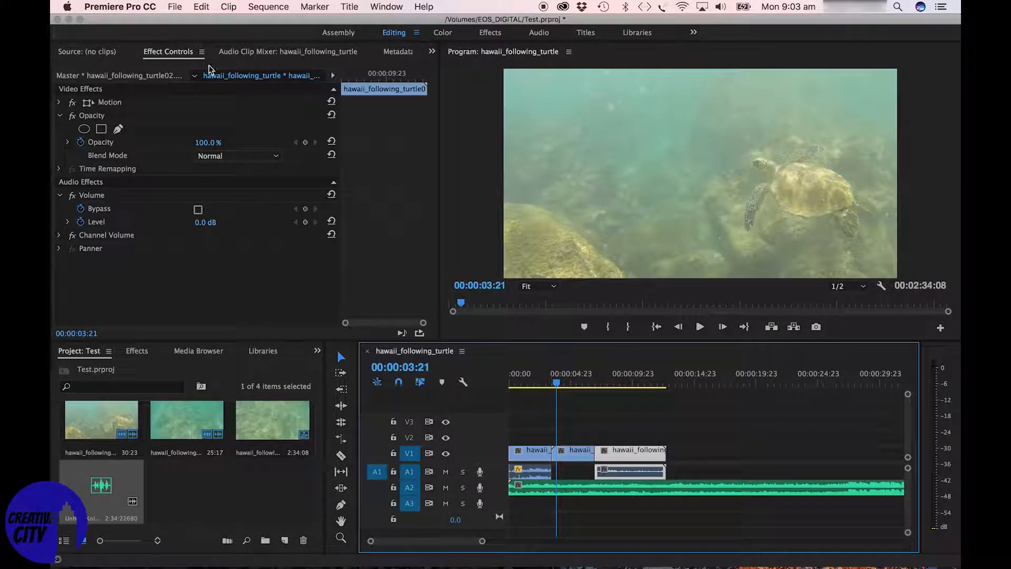
left_click(84, 228)
left_click(67, 222)
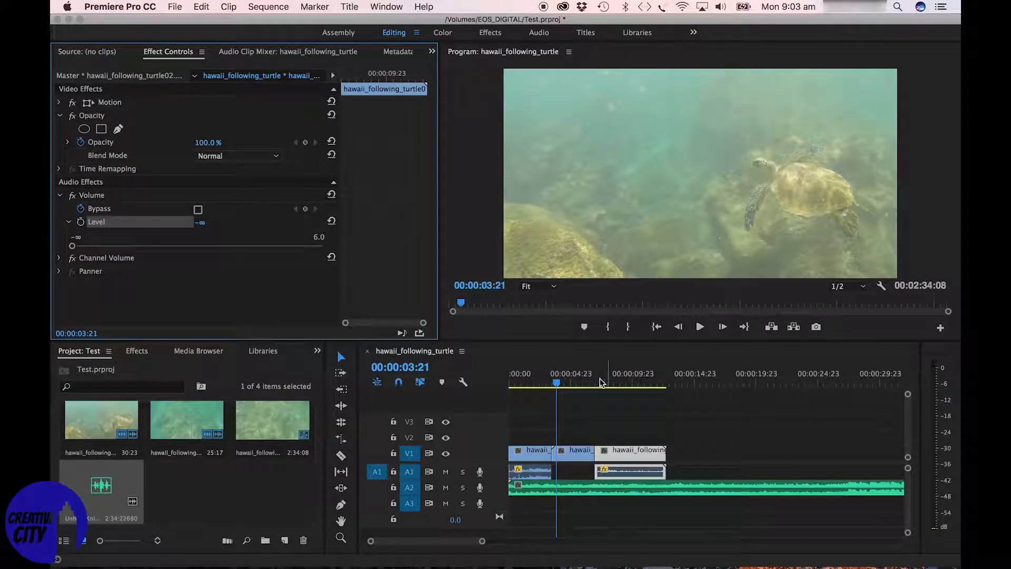
Step: Lower the Unholy Knight.mp3 volume level on A2 to −12.0 dB, playing the sequence from the start to 00:00:03:09
left_click_drag(557, 384, 507, 394)
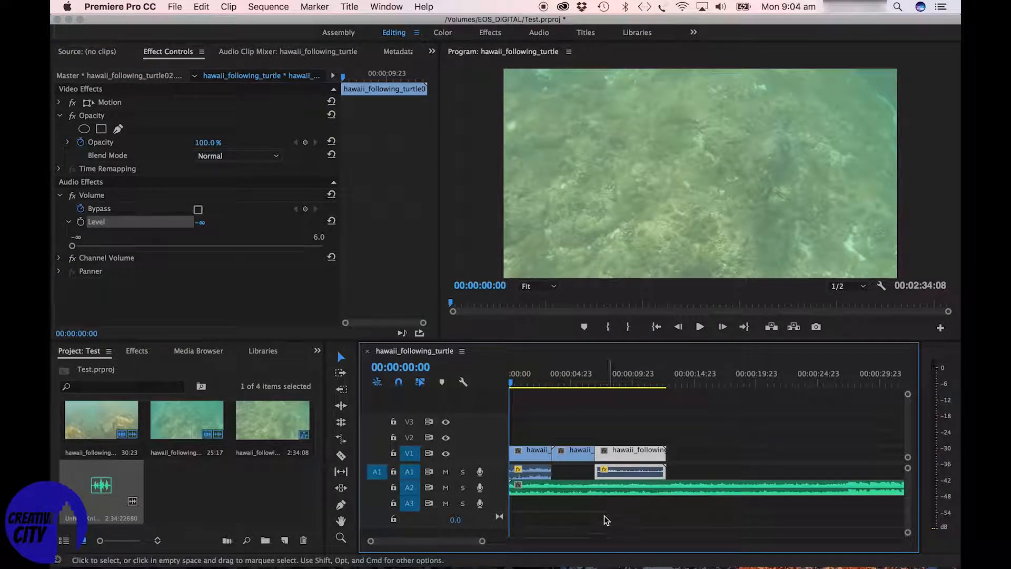
left_click(588, 490)
left_click(59, 142)
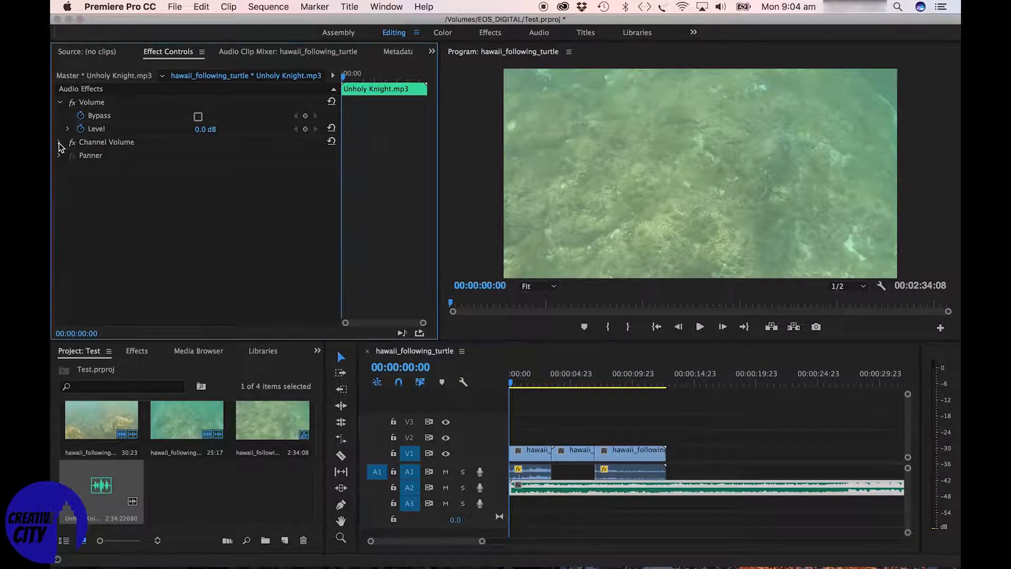
left_click(59, 142)
left_click(60, 102)
left_click(59, 102)
left_click(80, 129)
left_click(67, 128)
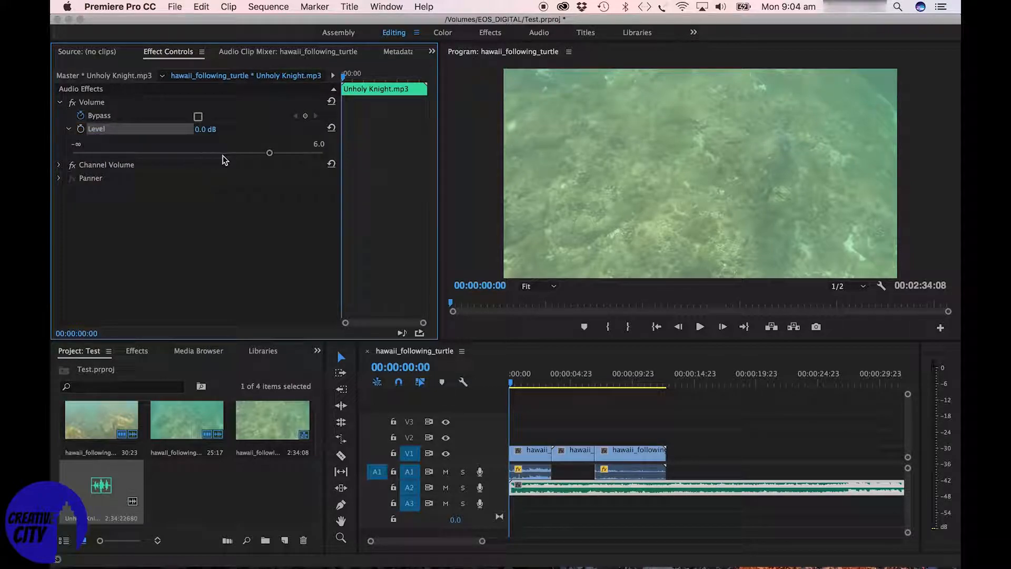
left_click_drag(269, 157, 138, 167)
key("space")
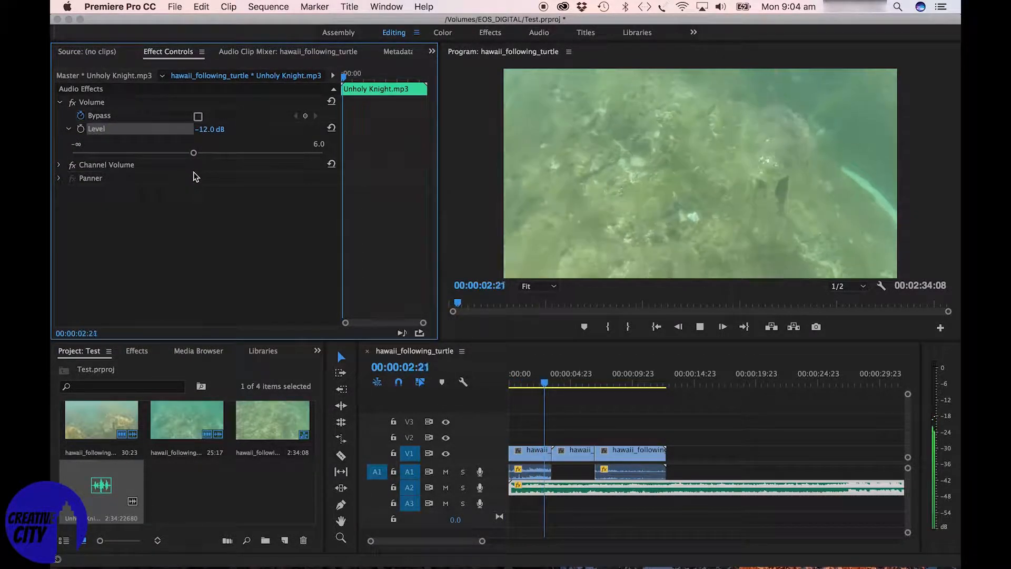
key("space")
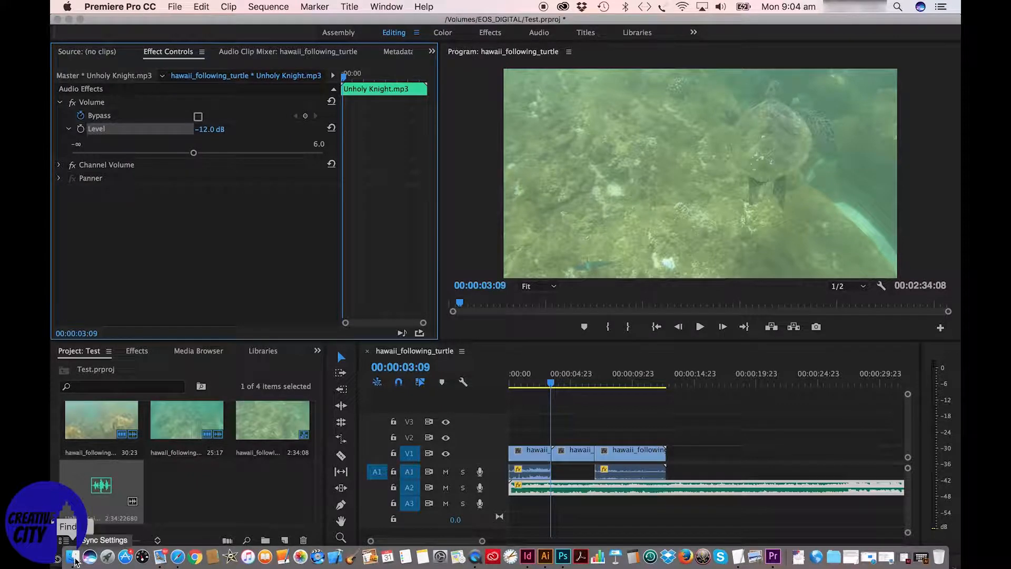
Step: Switch to Finder and add Americana.mp3 from the EOS_DIGITAL drive to the project, closing the Finder window
left_click(66, 558)
left_click(310, 441)
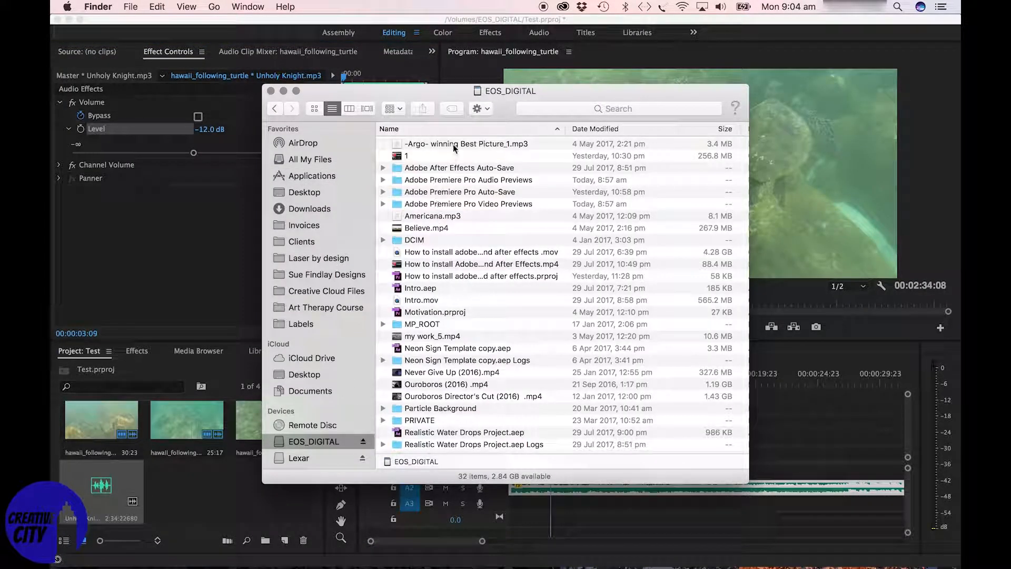
left_click_drag(451, 217, 184, 498)
left_click(283, 91)
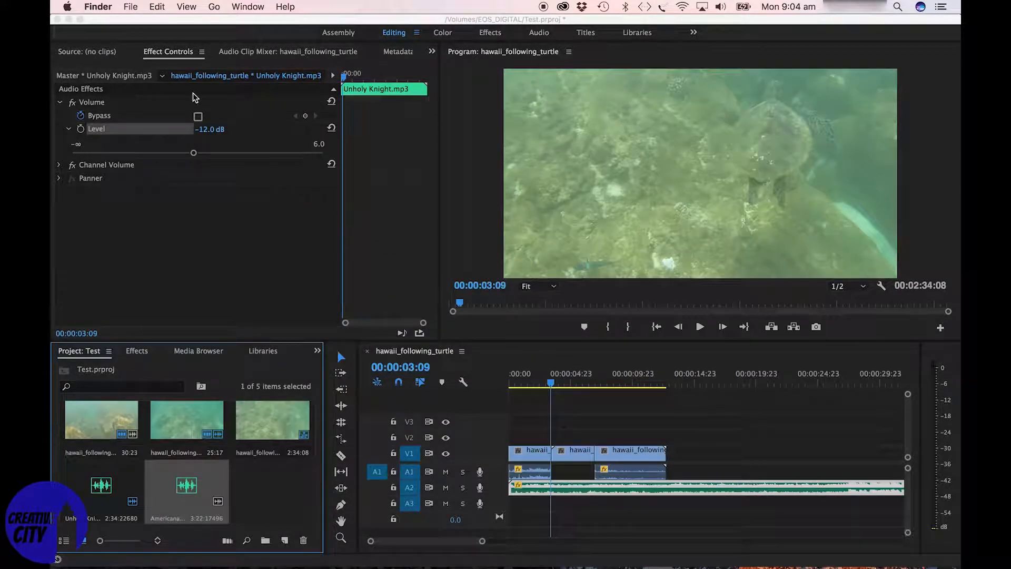
Step: Load Americana.mp3 into the Source monitor and listen to its opening up to 00:00:02:12
left_click(82, 50)
left_click_drag(200, 501, 182, 126)
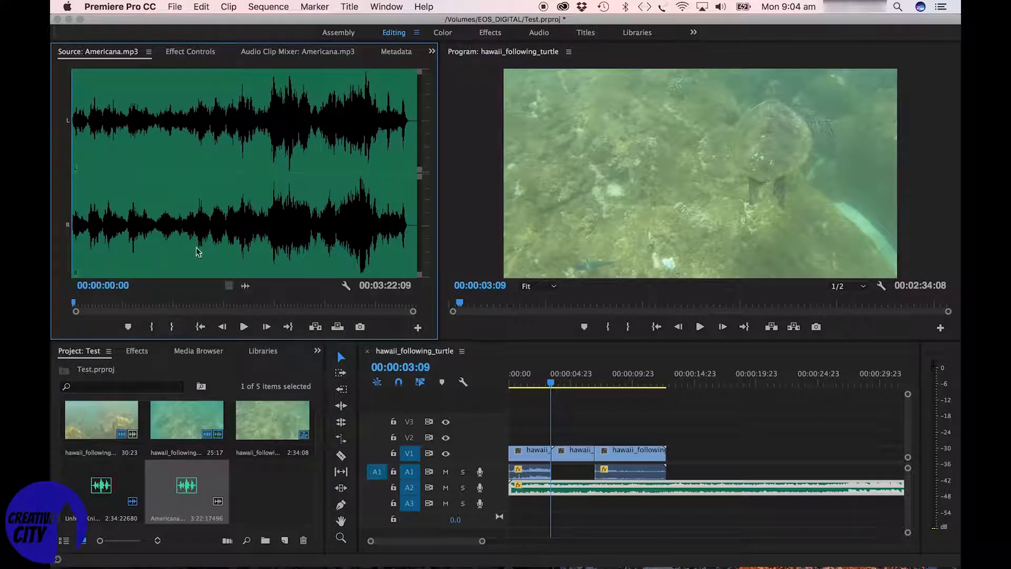
left_click(250, 330)
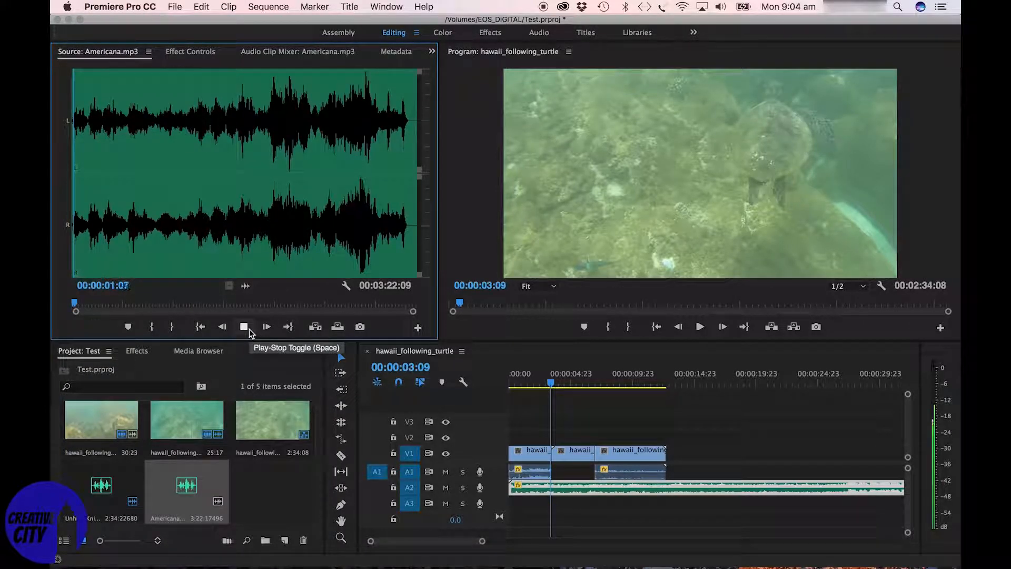
left_click(249, 328)
Step: Replace Unholy Knight.mp3 on A2 with Americana.mp3 at the sequence start, and play the sequence to 00:00:02:09
left_click(537, 487)
key("Delete")
left_click_drag(179, 486, 518, 487)
left_click_drag(549, 390, 510, 388)
key("space")
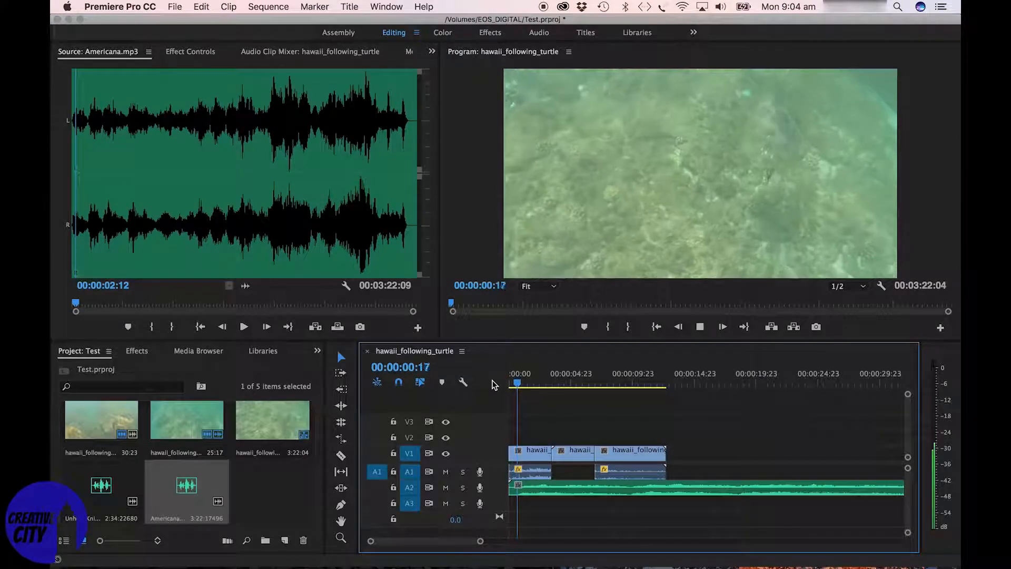
key("space")
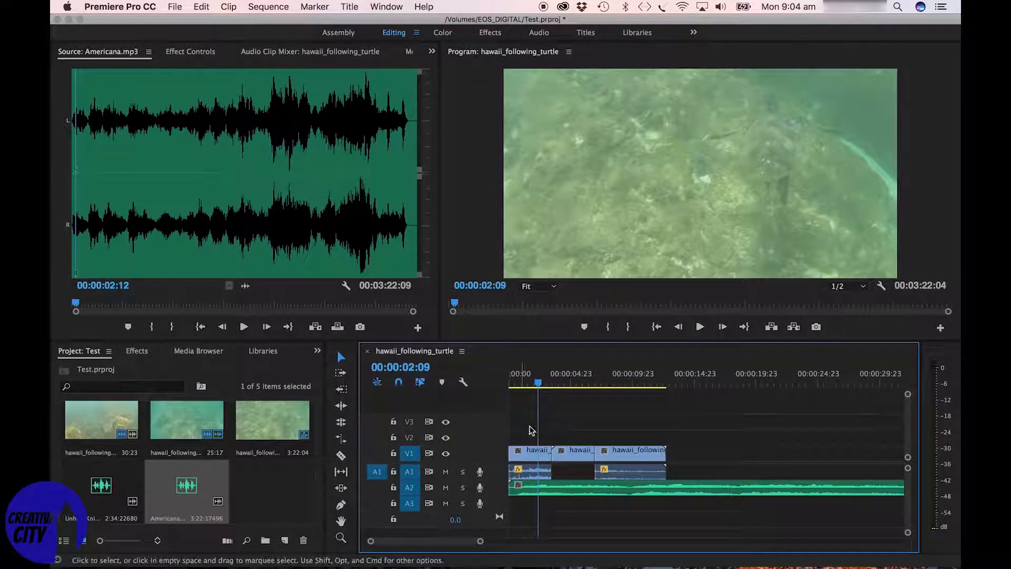
Step: Trim a short piece off the start of Americana.mp3, keep it at the sequence start, and return the playhead to 00:00:00:00
left_click_drag(513, 488, 582, 488)
key("Home")
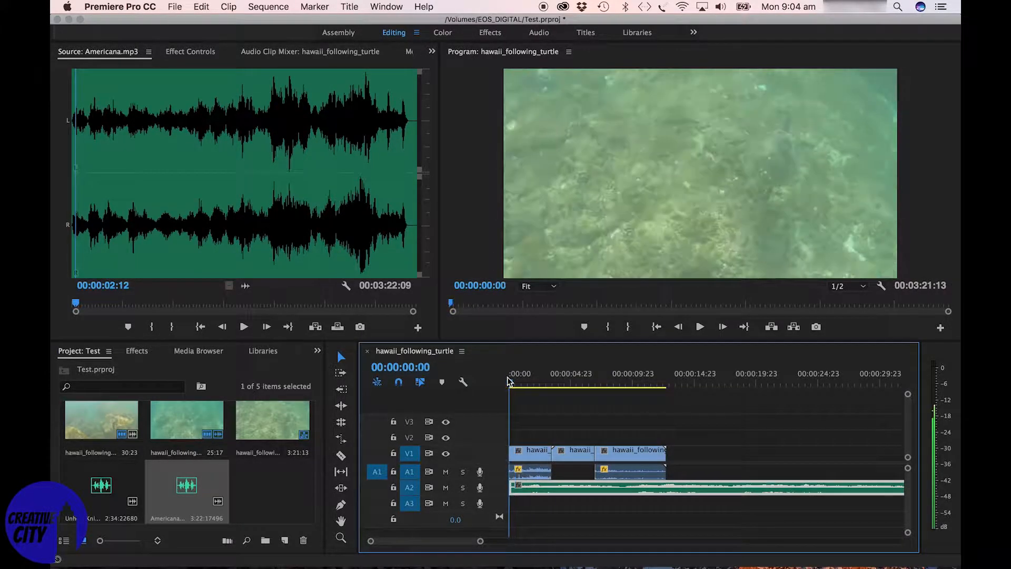
Step: Cut Americana.mp3 on A2 at the end of the last video clip, delete the excess music, and return the playhead to 00:00:00:00
left_click(691, 327)
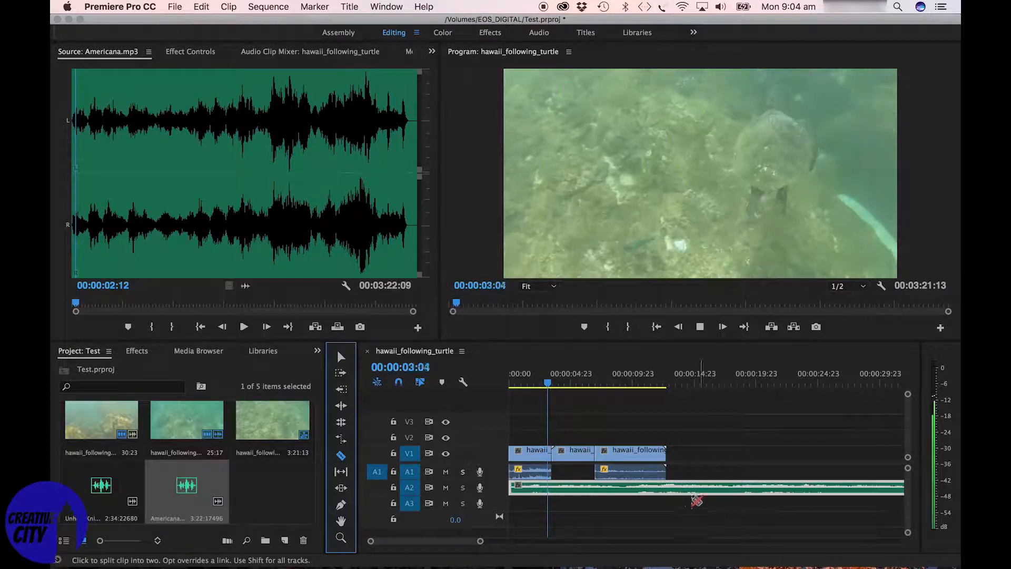
left_click(667, 487)
left_click(342, 362)
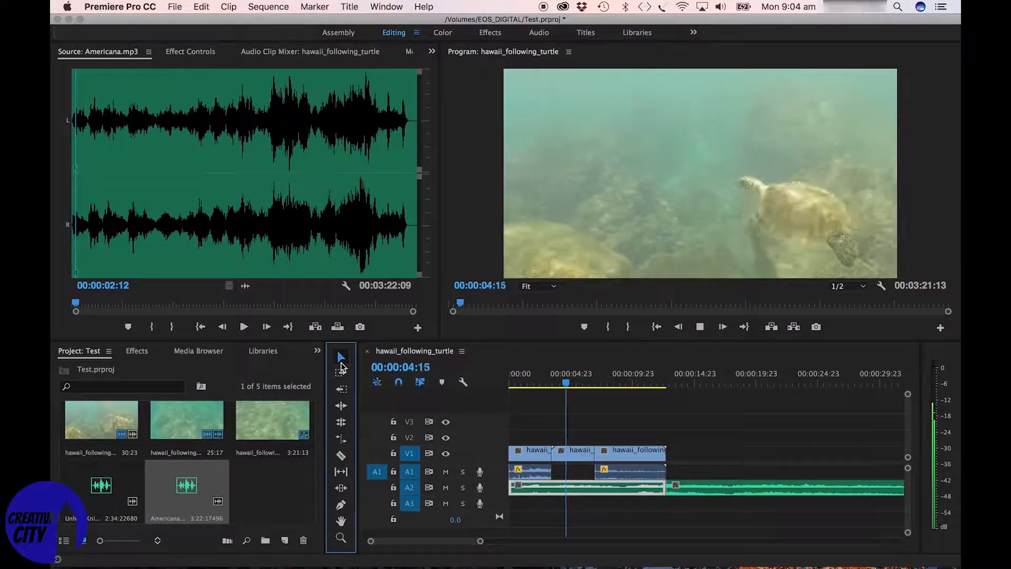
left_click(747, 489)
key("Delete")
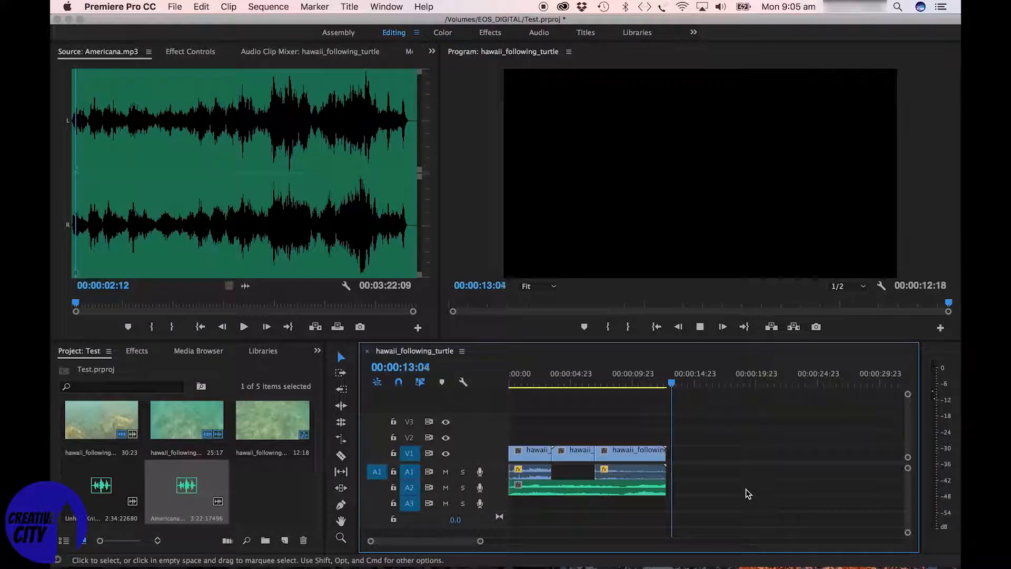
key("space")
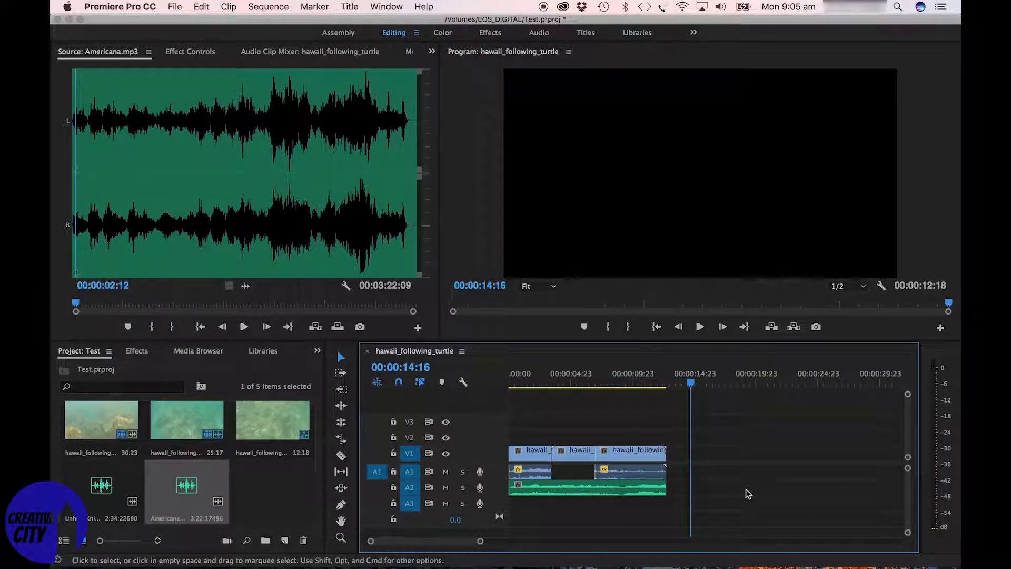
left_click_drag(481, 541, 577, 545)
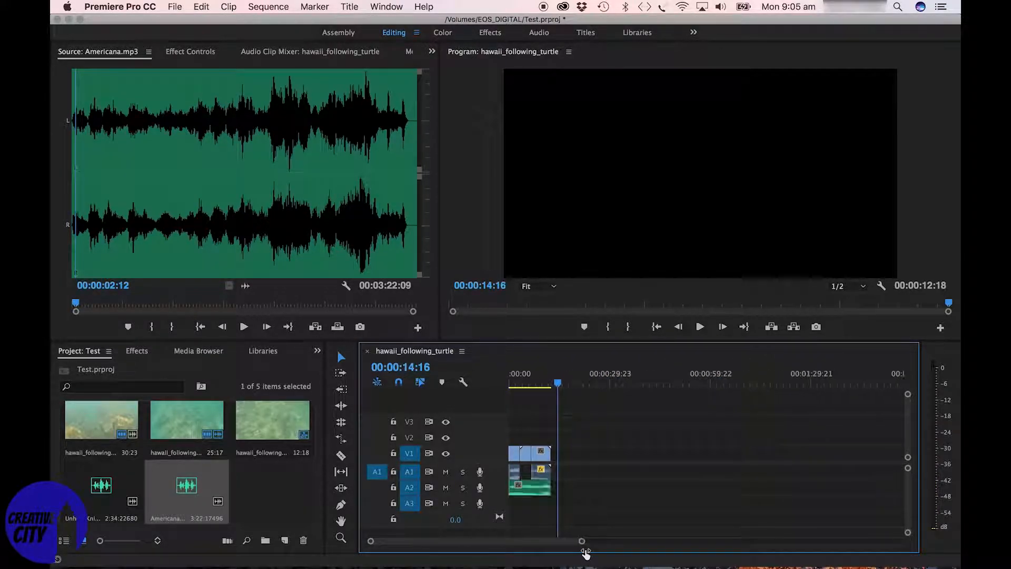
left_click_drag(561, 388, 509, 387)
left_click_drag(575, 541, 514, 548)
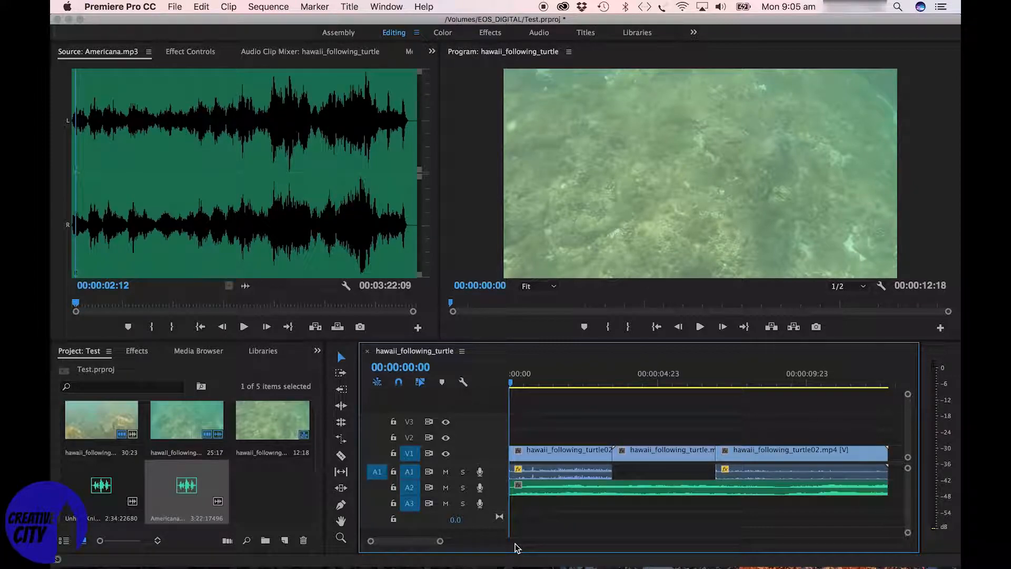
Step: Try out an Exponential Fade at the start of Americana.mp3 on A2, then remove the transition
left_click(140, 353)
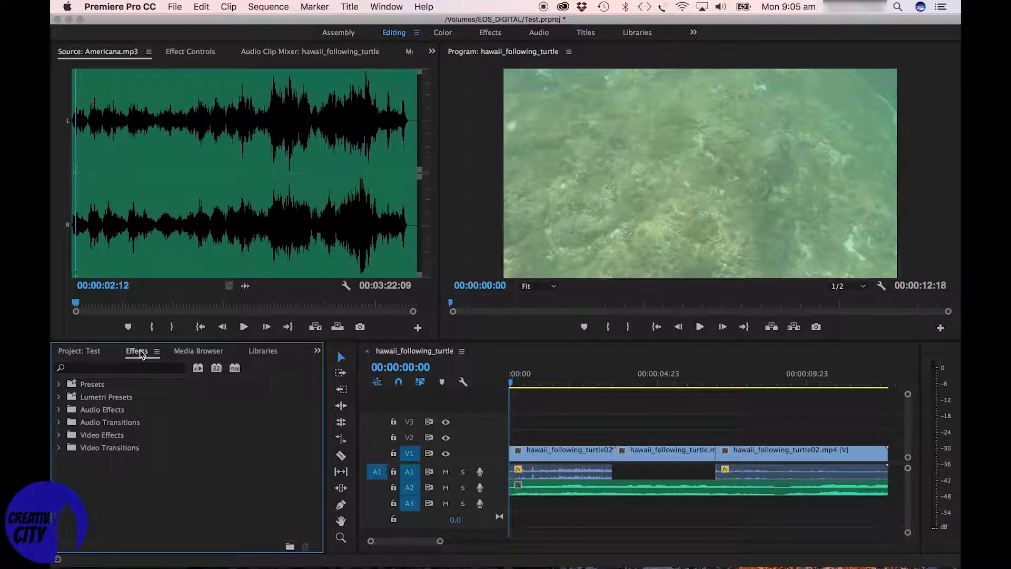
left_click(59, 423)
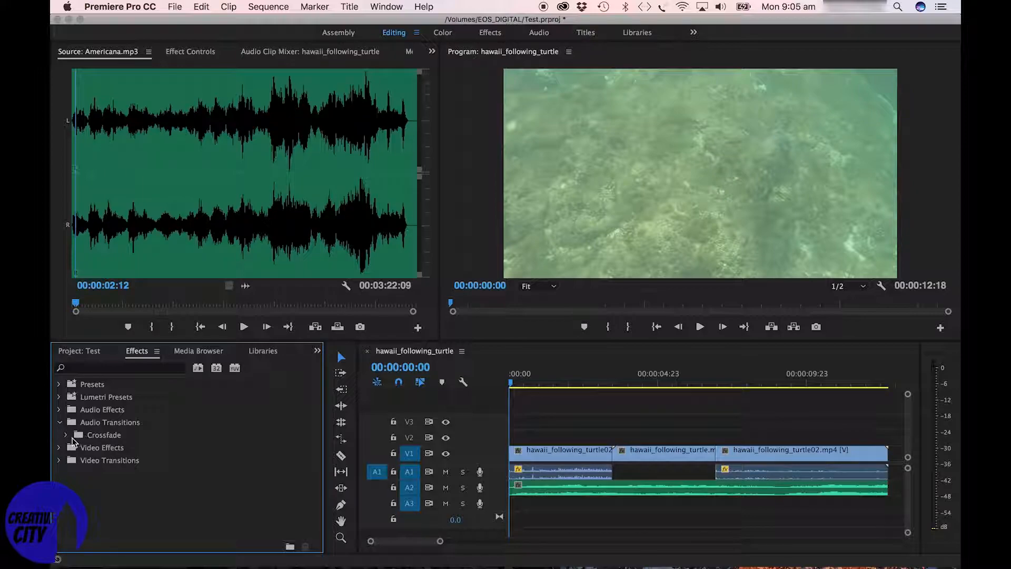
left_click(66, 434)
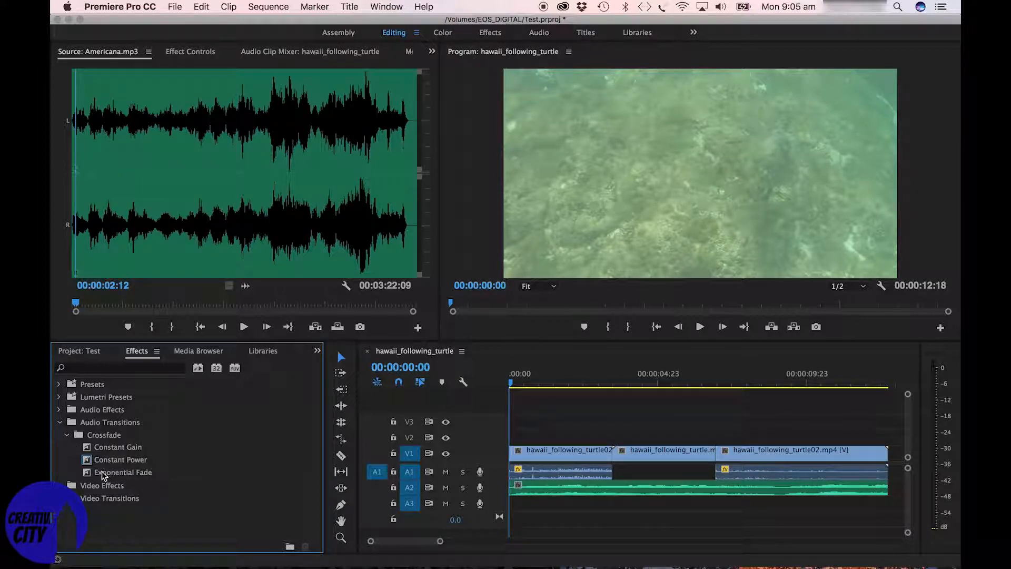
left_click_drag(95, 474, 515, 491)
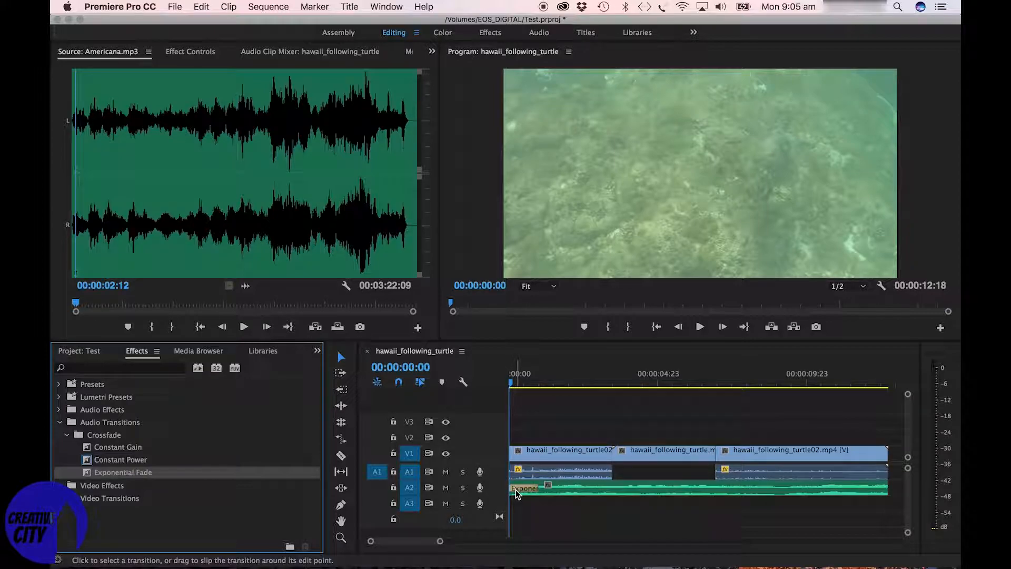
left_click(704, 330)
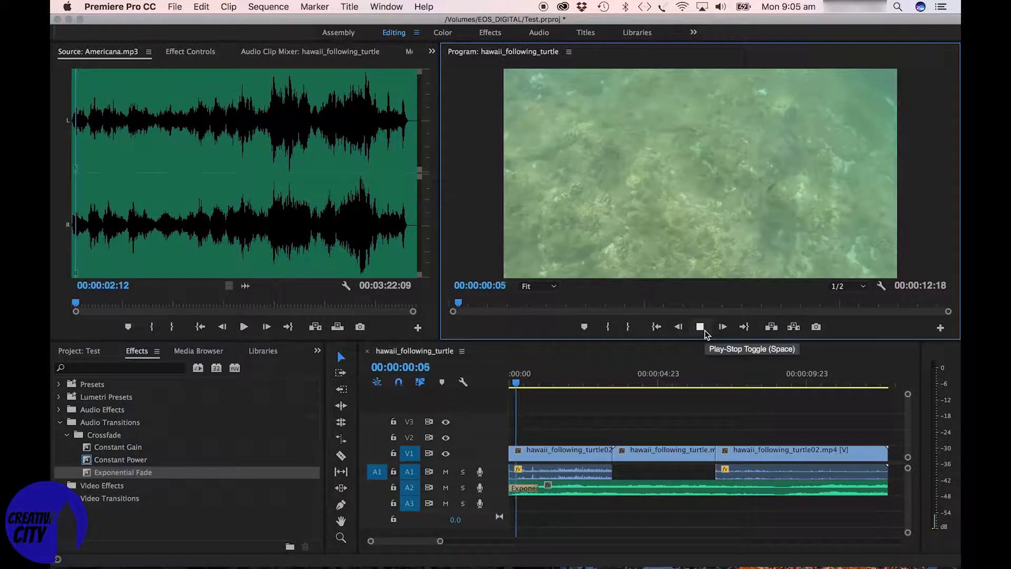
left_click(702, 329)
left_click(524, 490)
key("Delete")
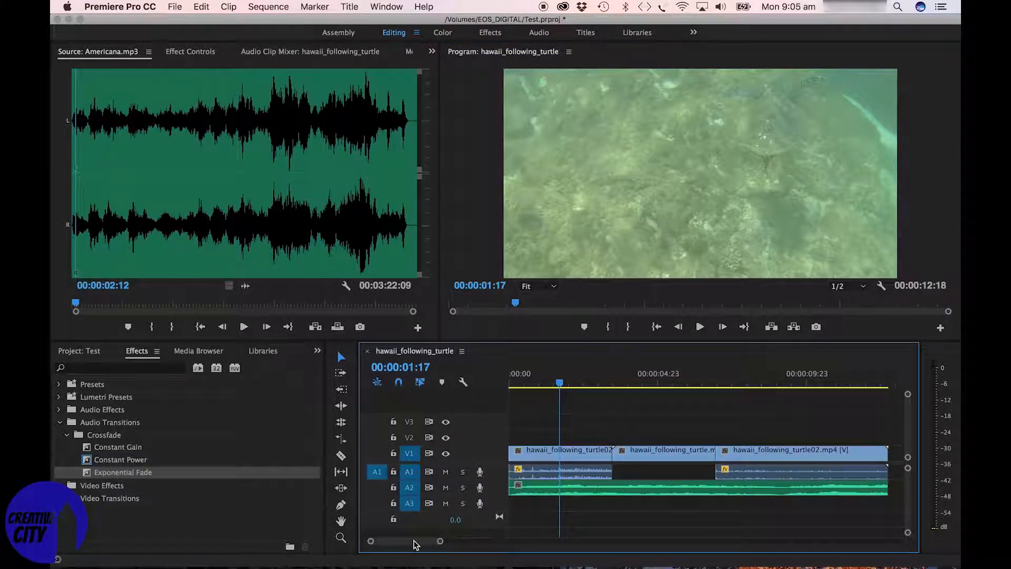
Step: Apply an Exponential Fade to the end of Americana.mp3 on A2 and play the sequence through its ending
scroll(416, 546, "right", 1)
scroll(416, 546, "right", 1)
left_click_drag(108, 472, 743, 488)
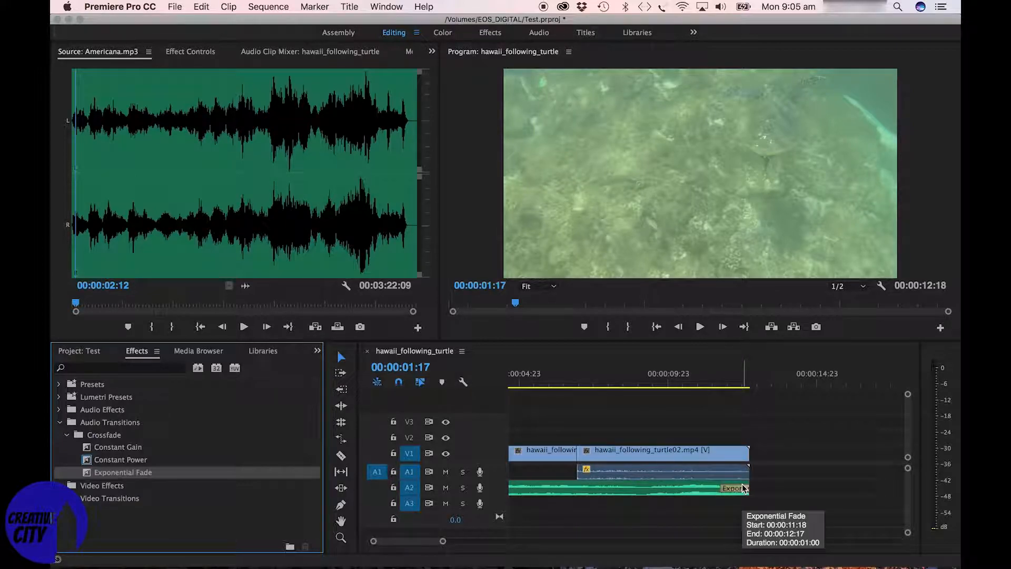
key("space")
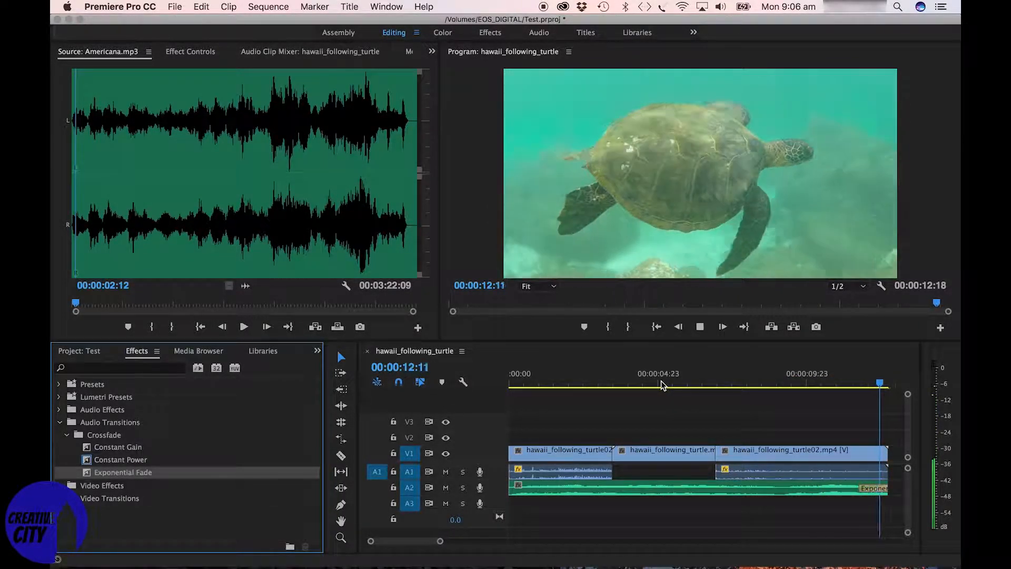
Step: Apply a Cross Dissolve to the end of the last V1 clip and play the sequence from 00:00:11:15
left_click(59, 423)
left_click(59, 435)
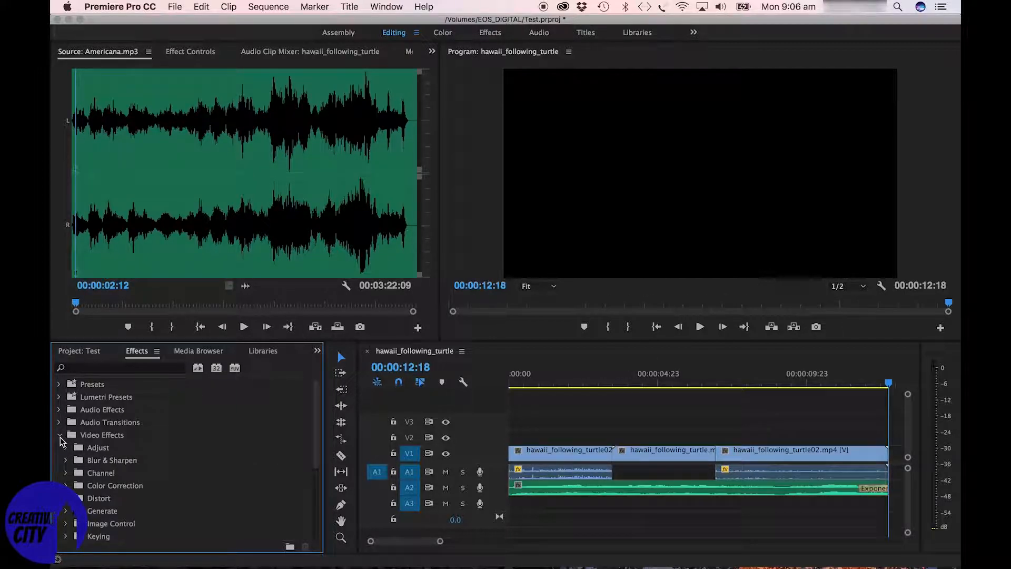
left_click(60, 435)
left_click(60, 447)
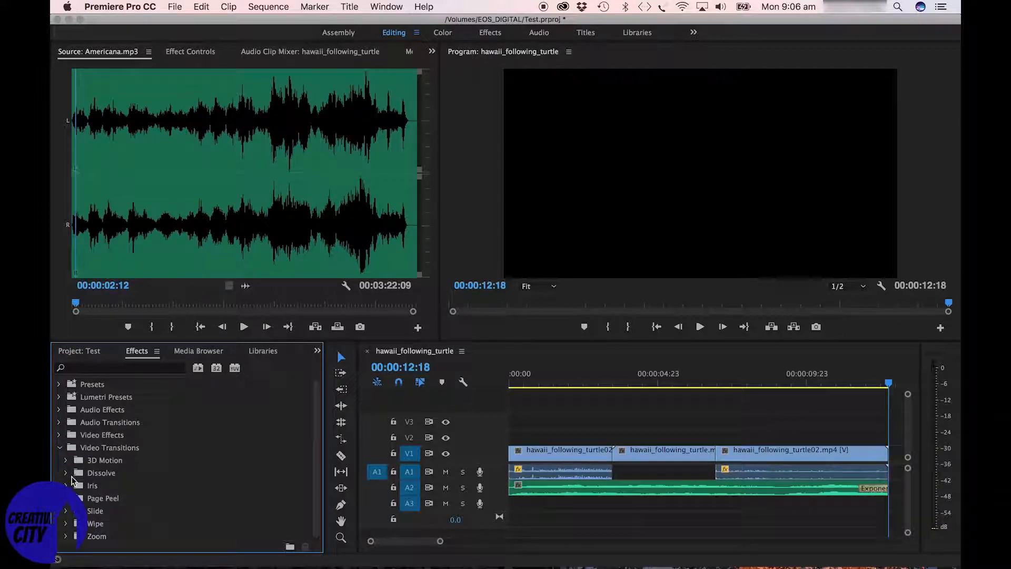
left_click(66, 472)
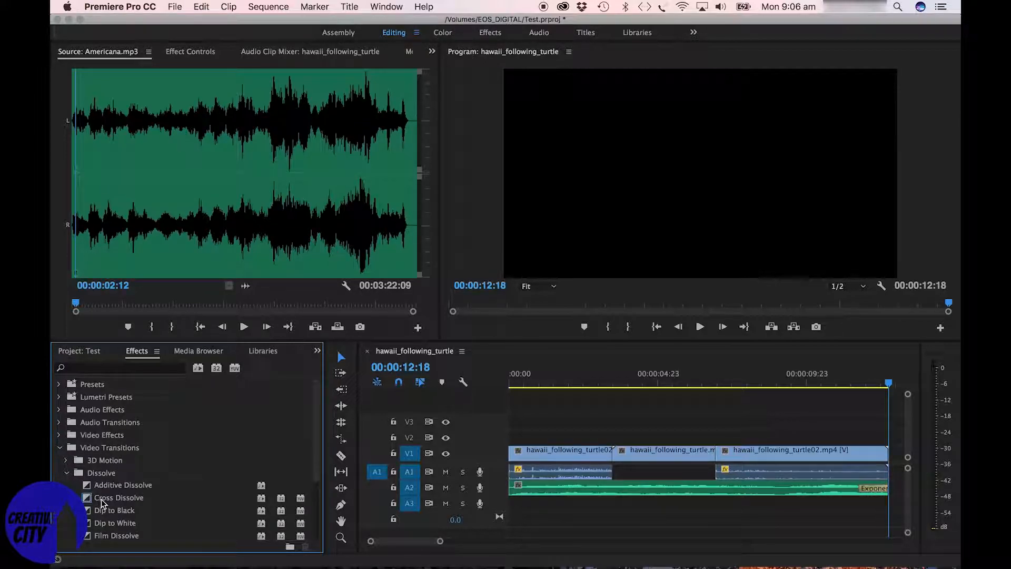
left_click_drag(103, 500, 888, 462)
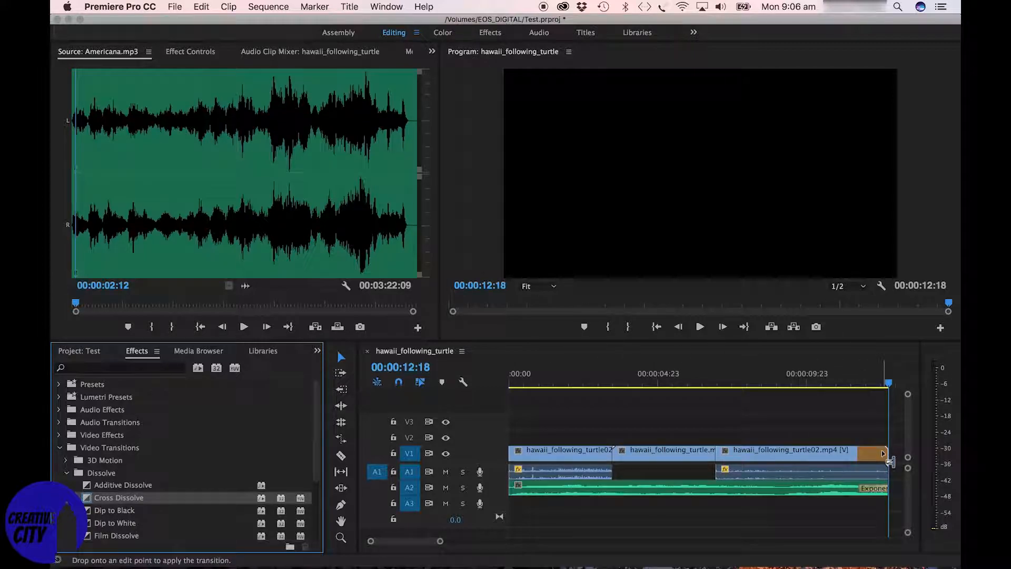
left_click_drag(889, 380, 855, 387)
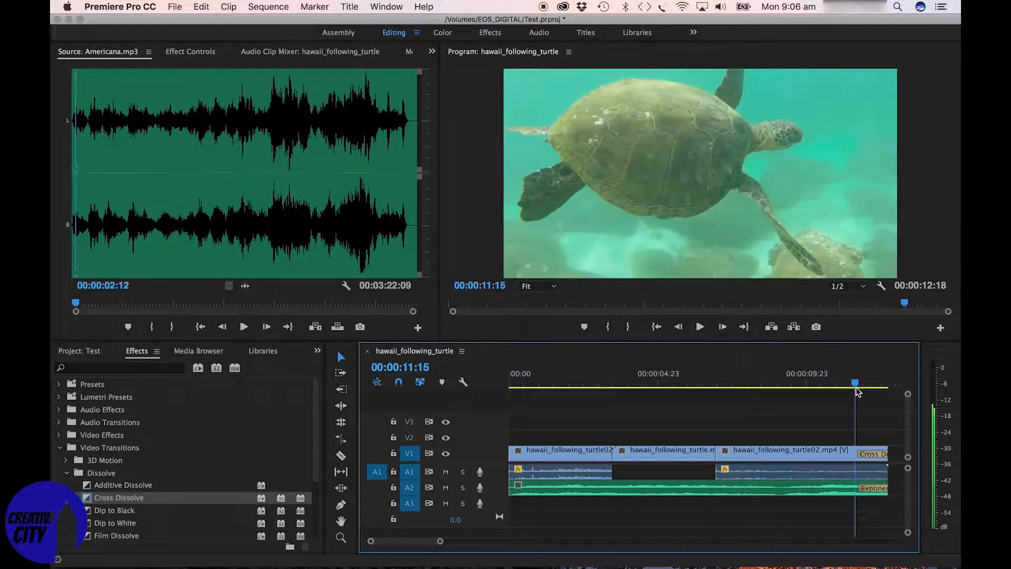
key("space")
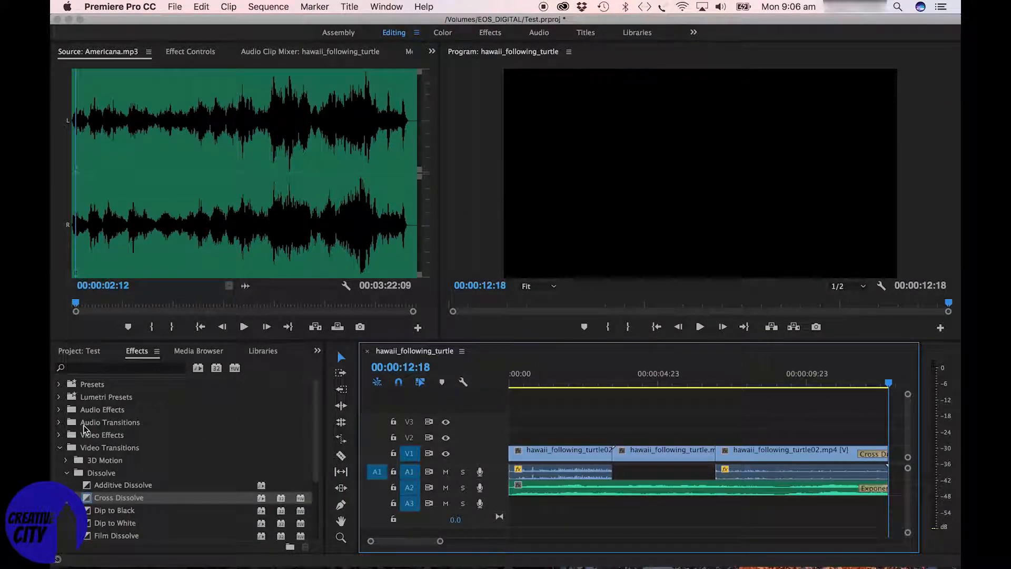
Step: Look through the available audio transitions and audio effects, and set the playhead to 00:00:00:01
left_click(60, 447)
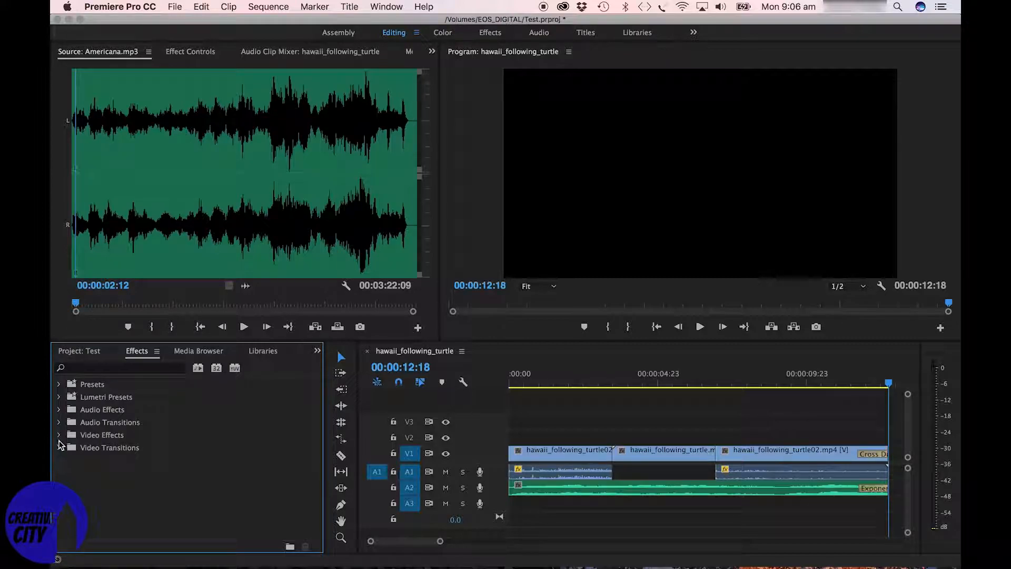
left_click(60, 422)
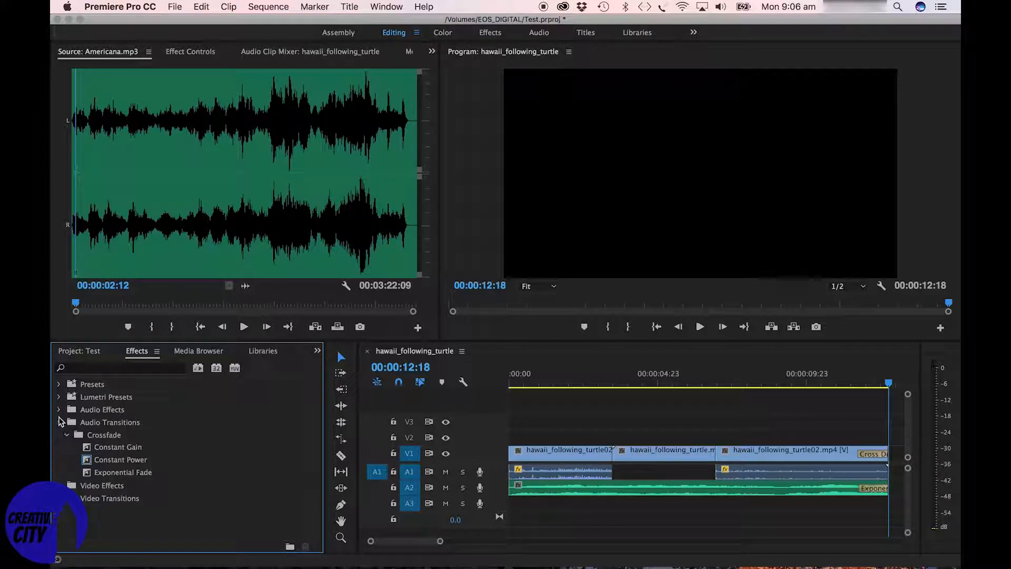
left_click(59, 410)
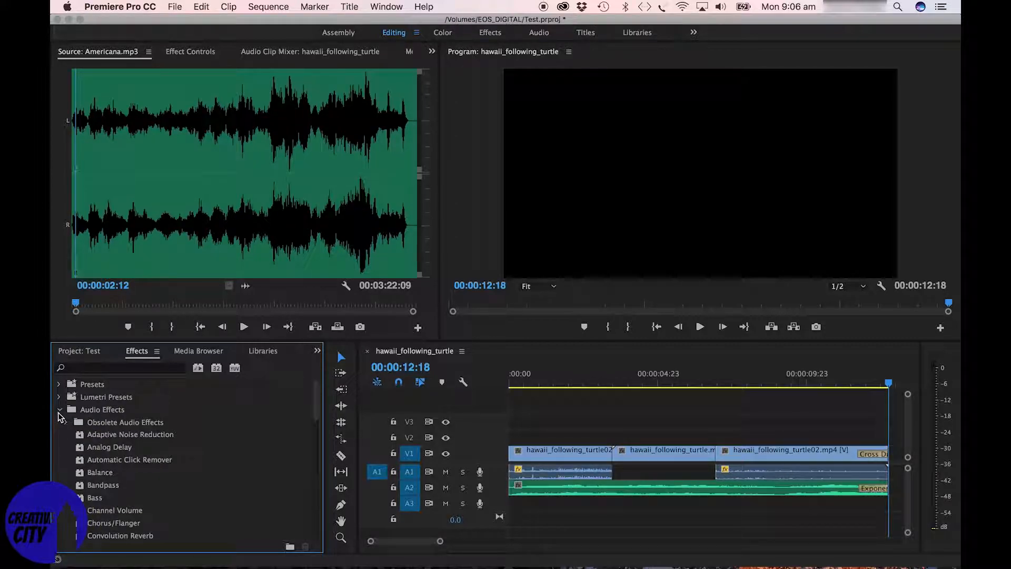
left_click_drag(315, 400, 316, 425)
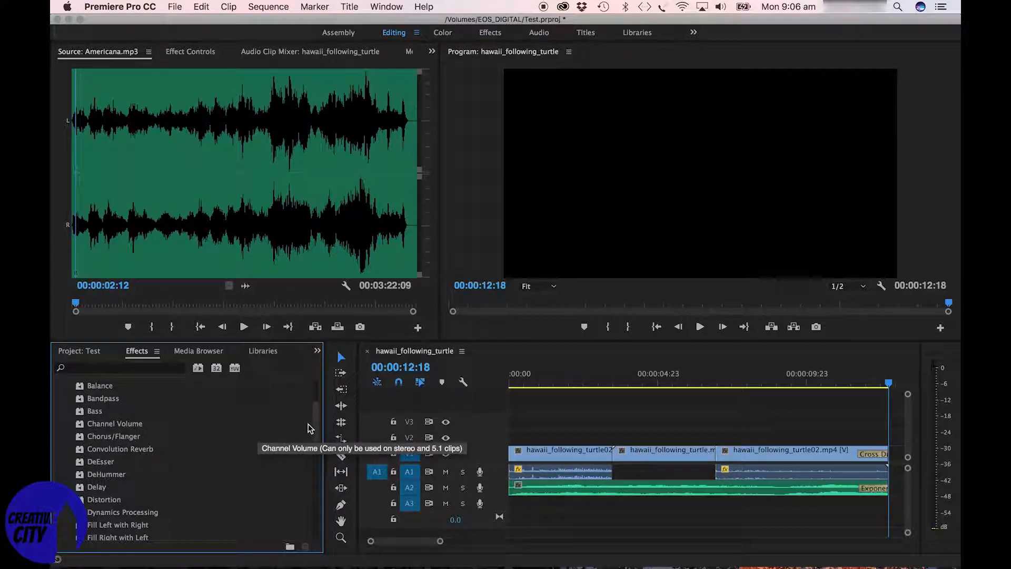
left_click_drag(317, 424, 317, 422)
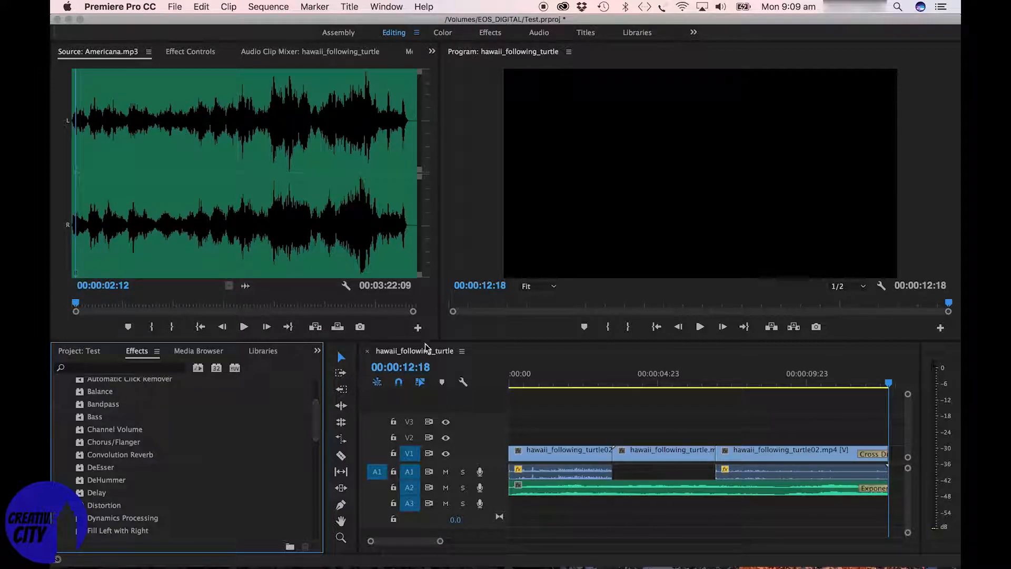
left_click_drag(523, 382, 510, 383)
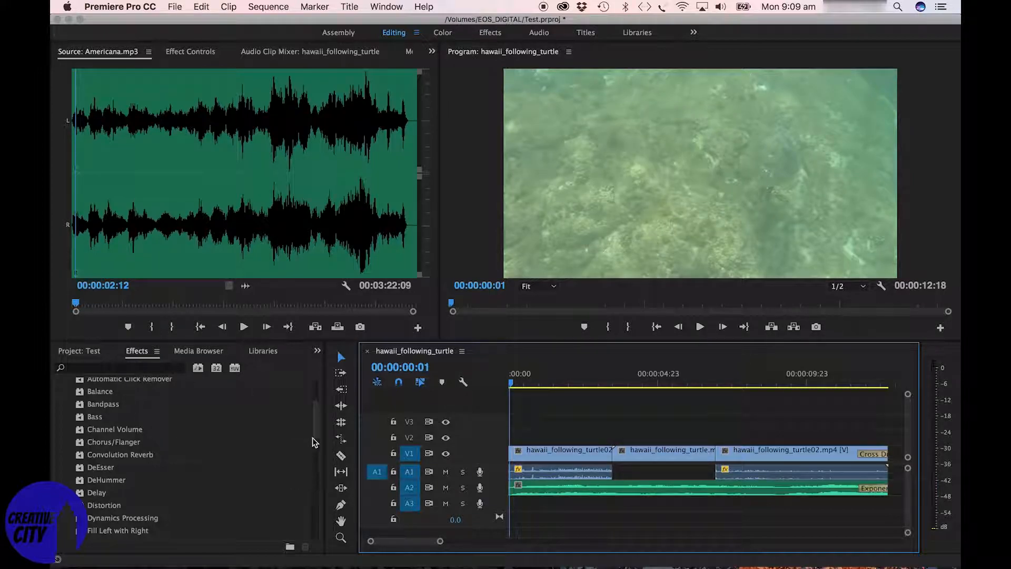
scroll(314, 398, "up", 5)
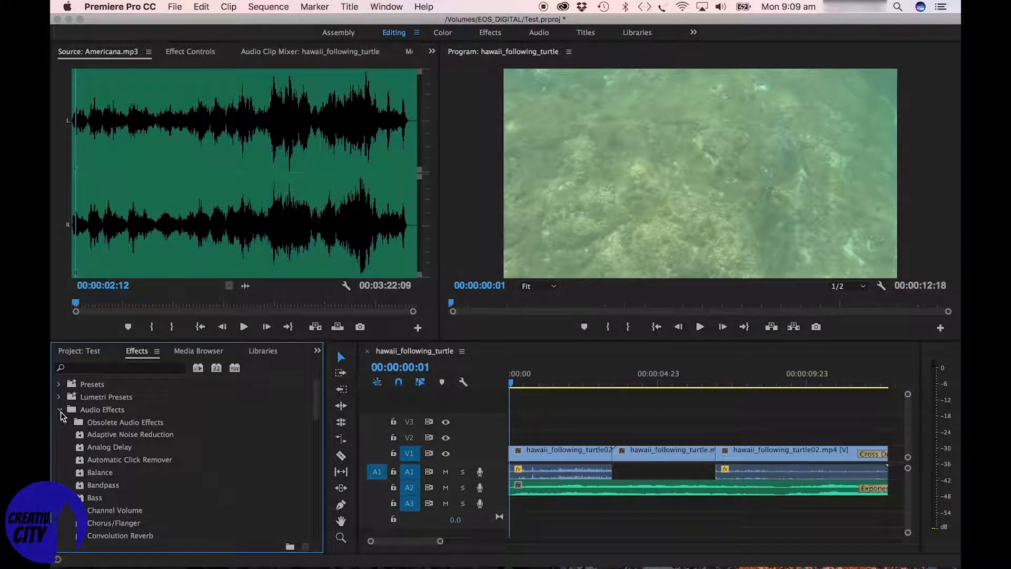
left_click(60, 410)
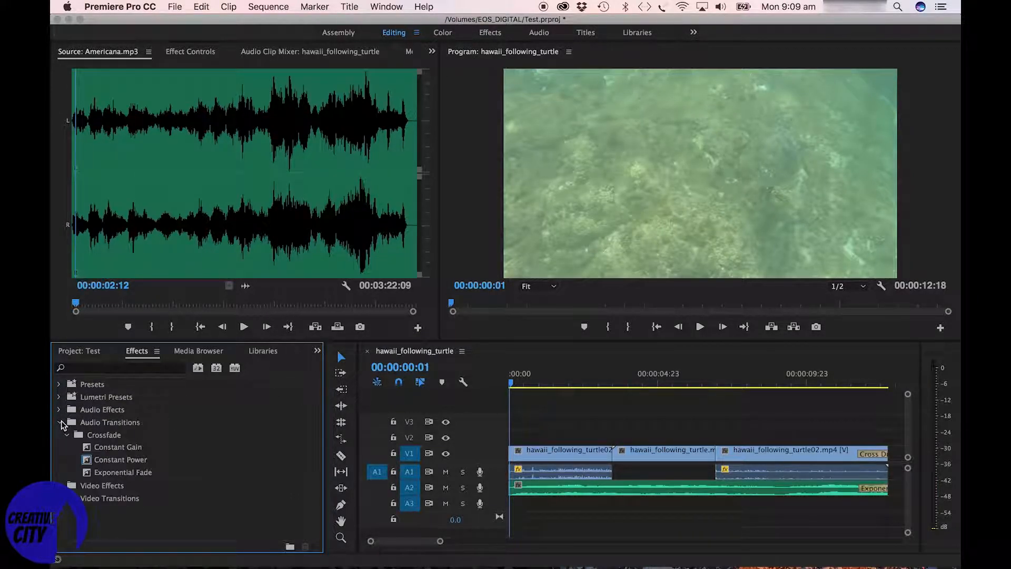
left_click(59, 423)
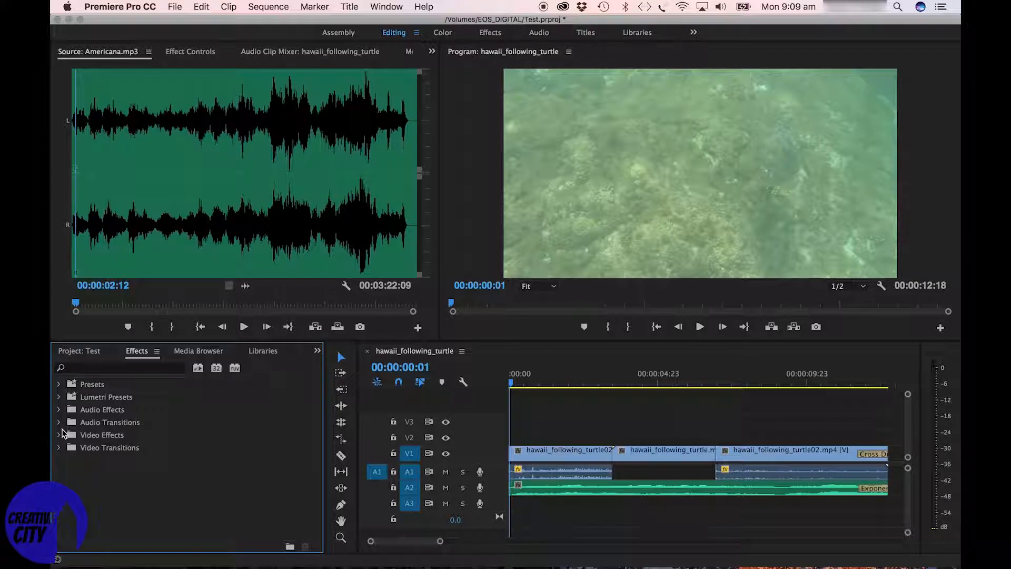
Step: Try the Levels video effect on the first V1 clip, view its settings, and delete the effect
left_click(59, 435)
left_click(66, 448)
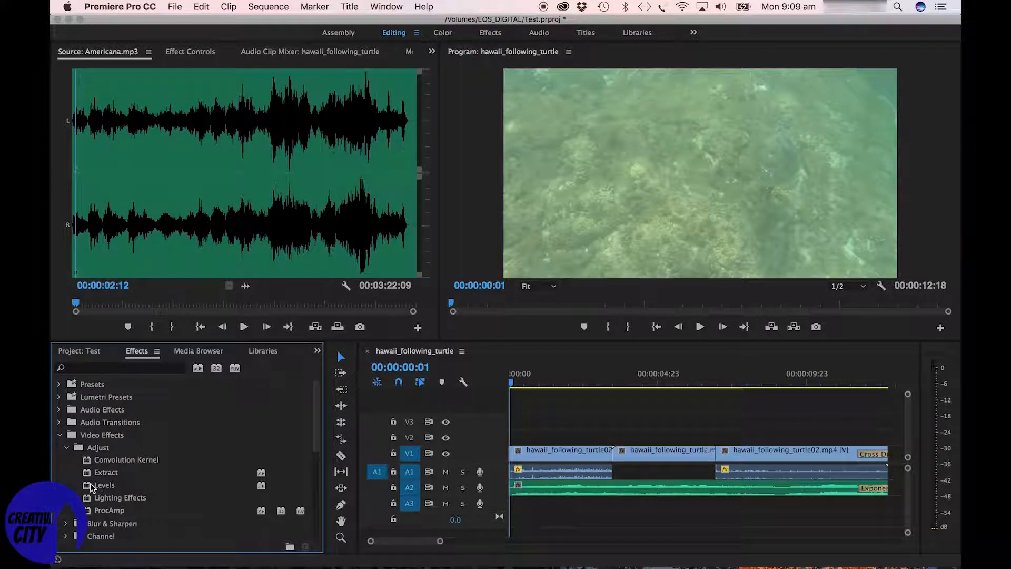
left_click_drag(91, 485, 565, 453)
left_click(204, 57)
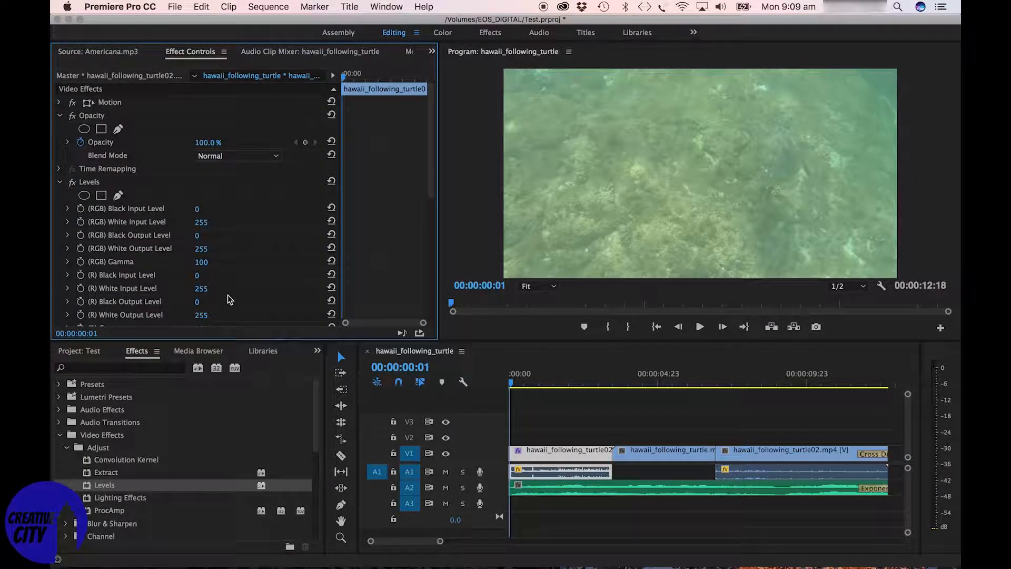
left_click(96, 183)
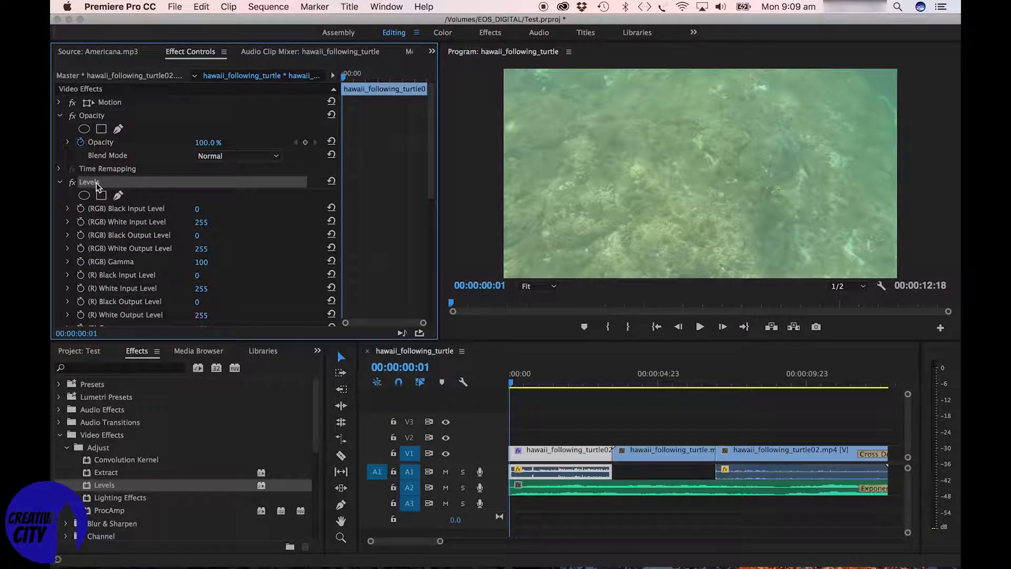
key("Delete")
Step: Apply the Brightness & Contrast color correction effect to the first clip on V1
left_click(66, 448)
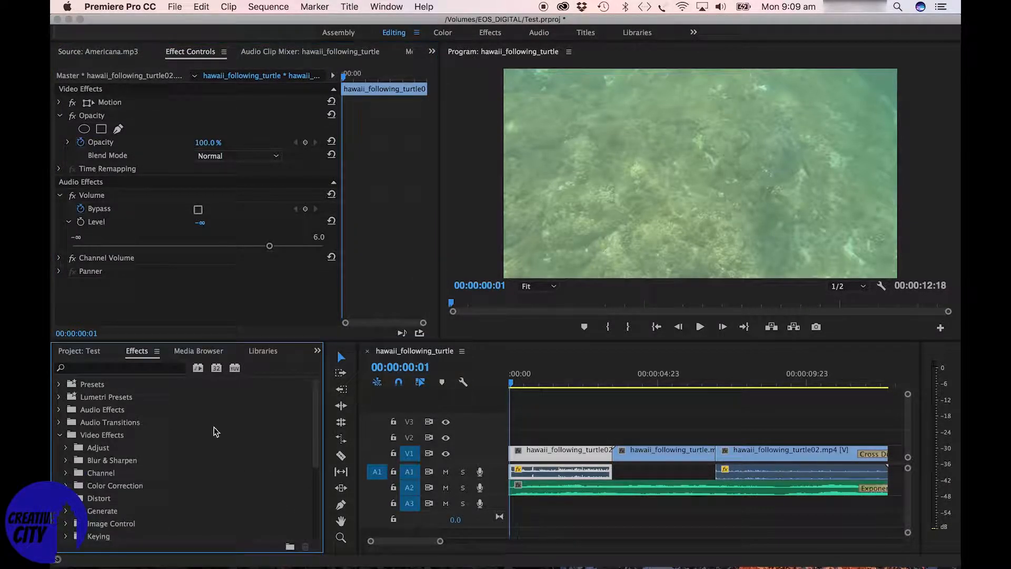
scroll(142, 463, "down", 2)
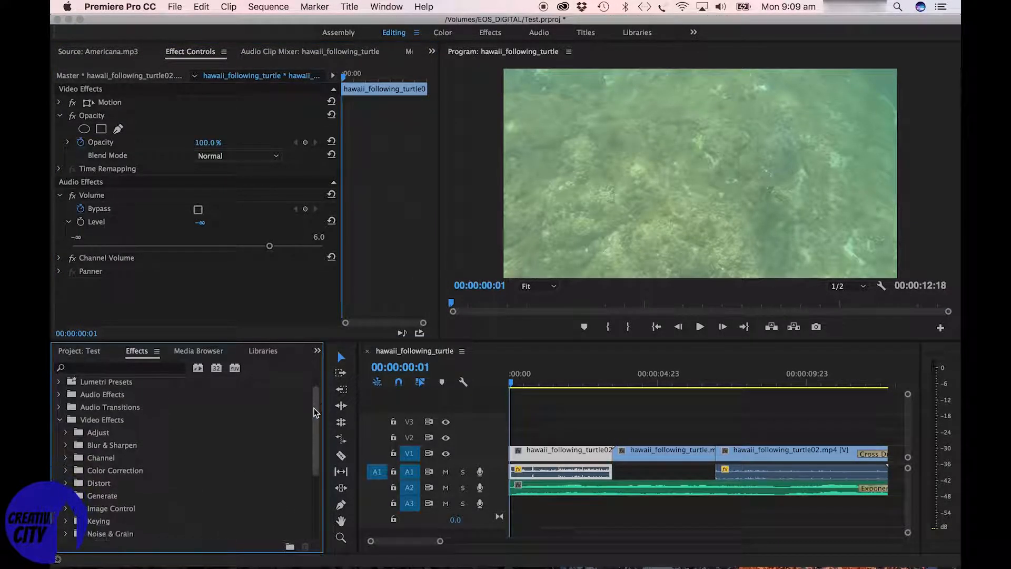
left_click(66, 468)
left_click_drag(113, 483, 557, 454)
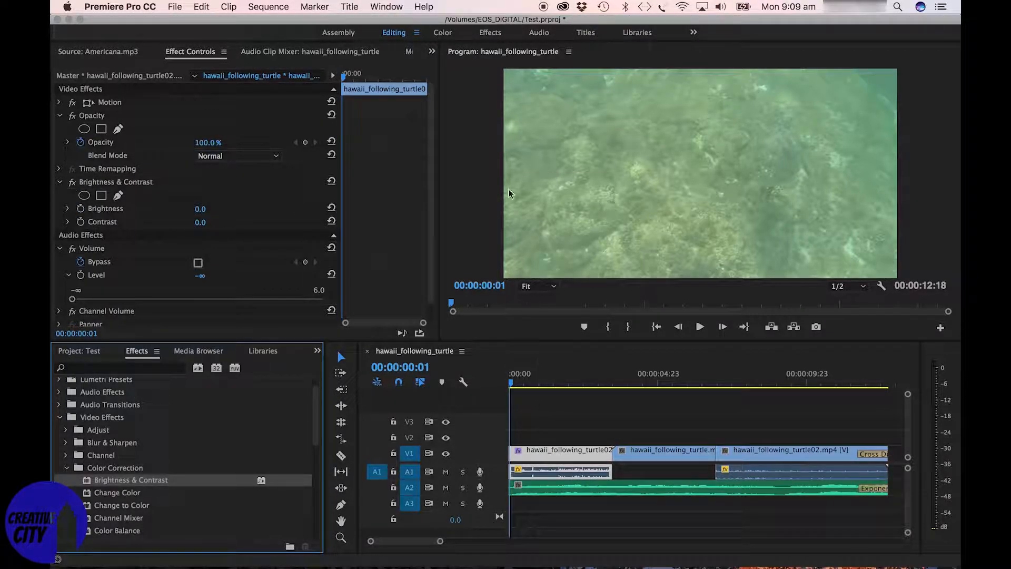
Step: Set the first V1 clip's Brightness to -19.7 and Contrast to 12.1, previewing the frame at 00:00:02:05
left_click(513, 384)
left_click_drag(513, 386, 575, 391)
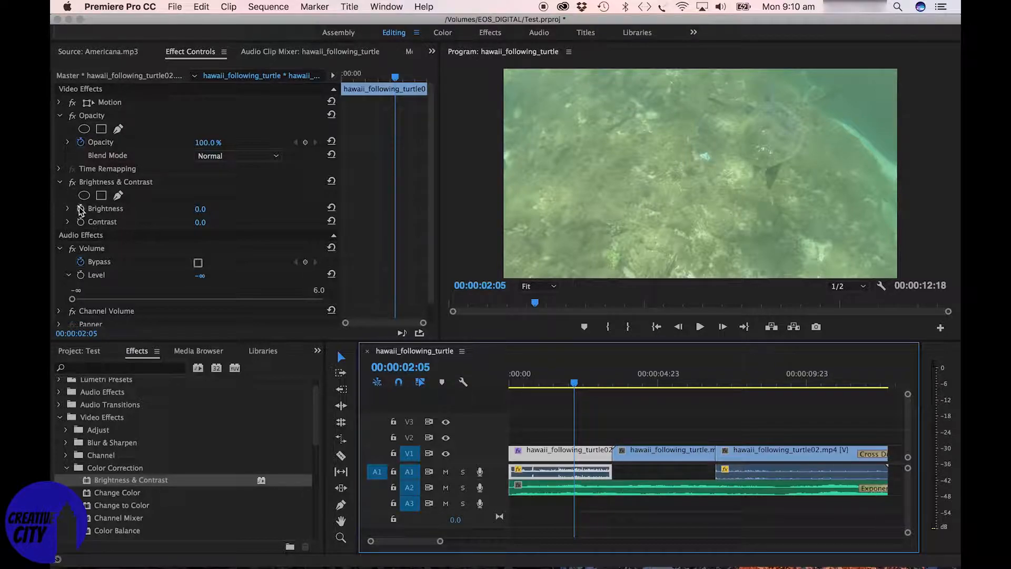
left_click_drag(210, 211, 189, 209)
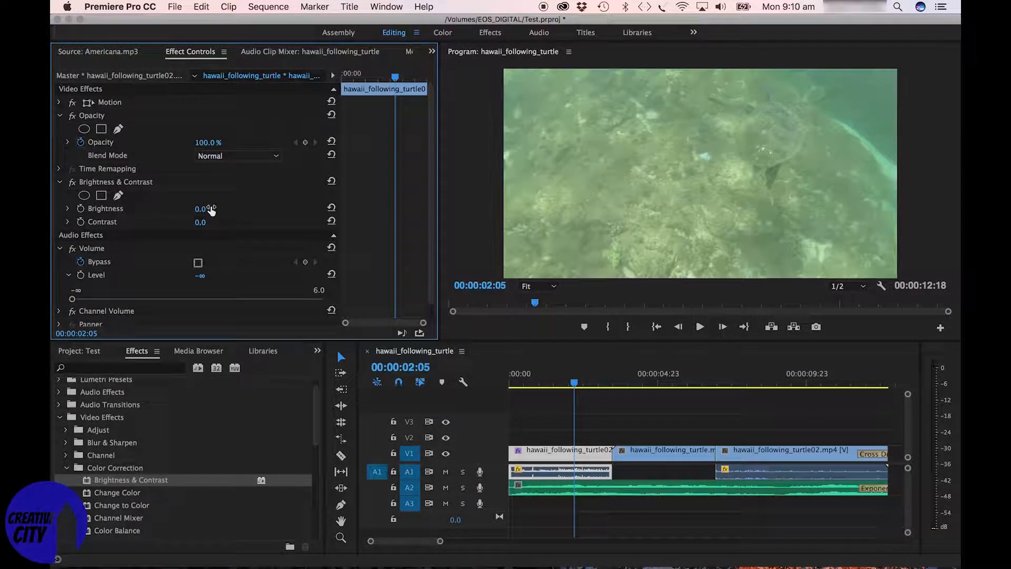
left_click(68, 208)
left_click_drag(188, 234, 176, 233)
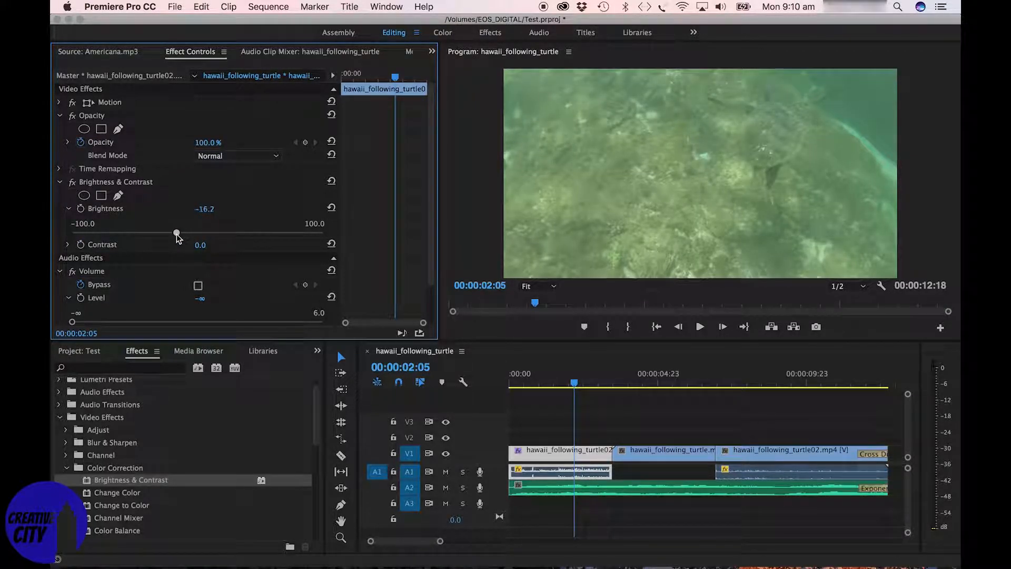
left_click(67, 244)
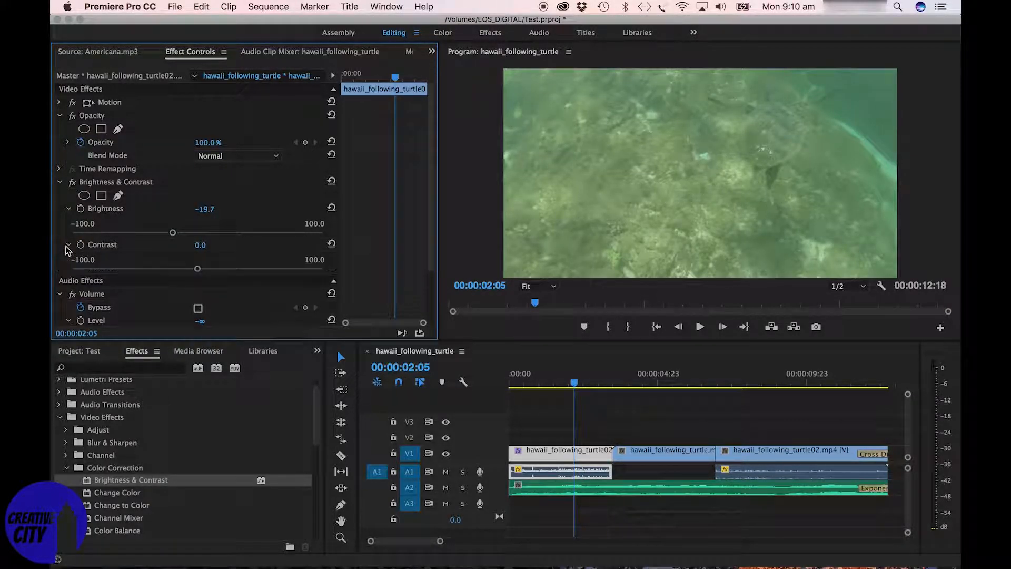
mouse_move(197, 268)
left_mouse_down()
mouse_move(169, 269)
mouse_move(212, 270)
left_mouse_up()
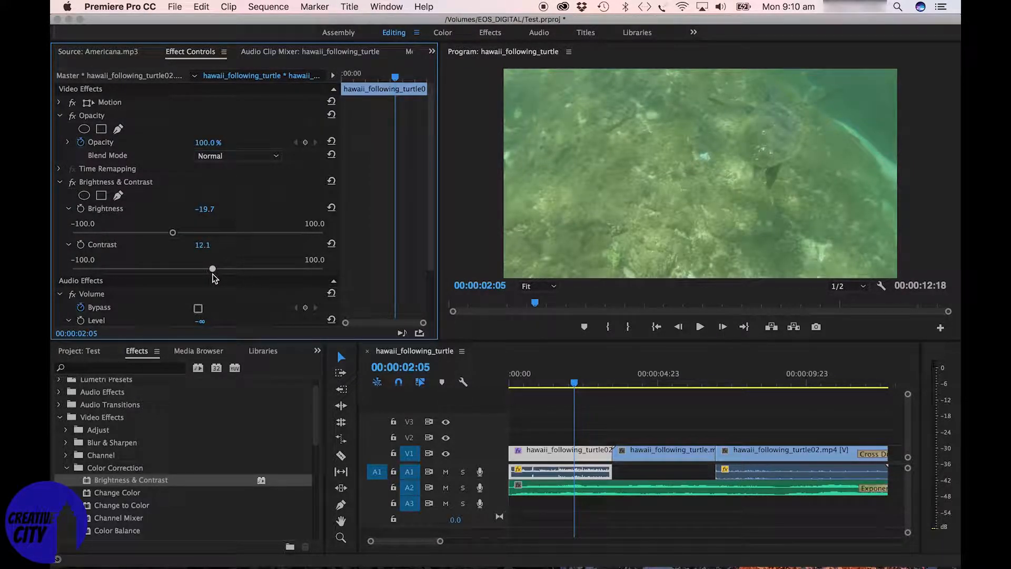
Step: Compare the picture with the Brightness & Contrast effect switched off and on, and collapse the effect's settings
left_click(73, 103)
left_click(73, 103)
left_click(72, 183)
left_click(72, 182)
left_click(72, 183)
left_click(72, 182)
left_click(73, 182)
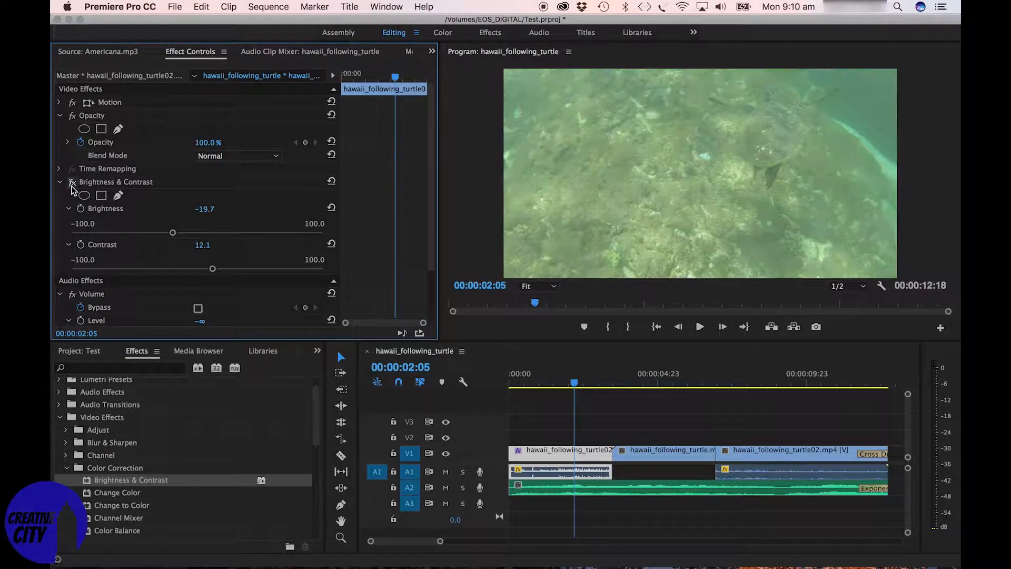
left_click(72, 182)
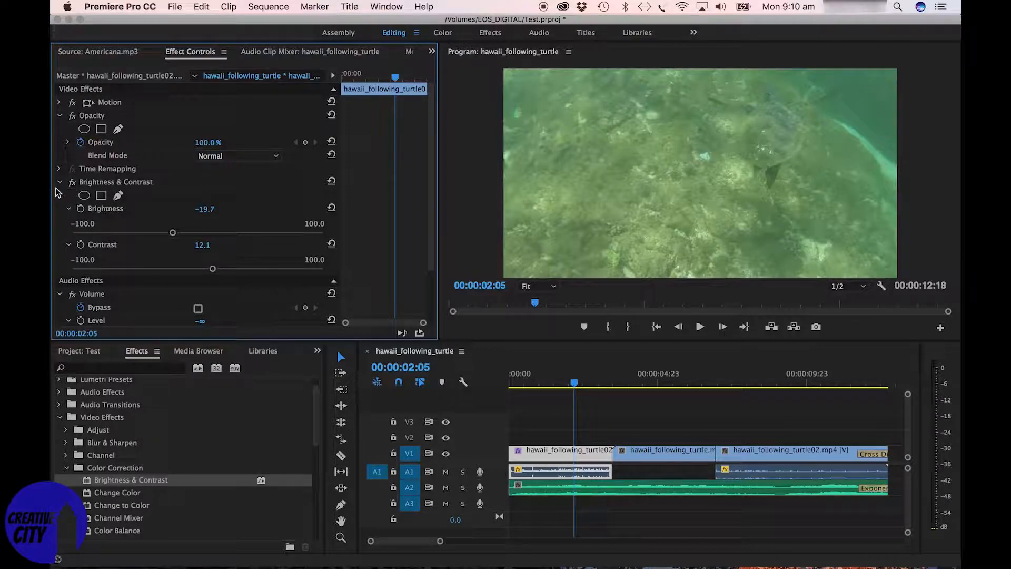
left_click(60, 182)
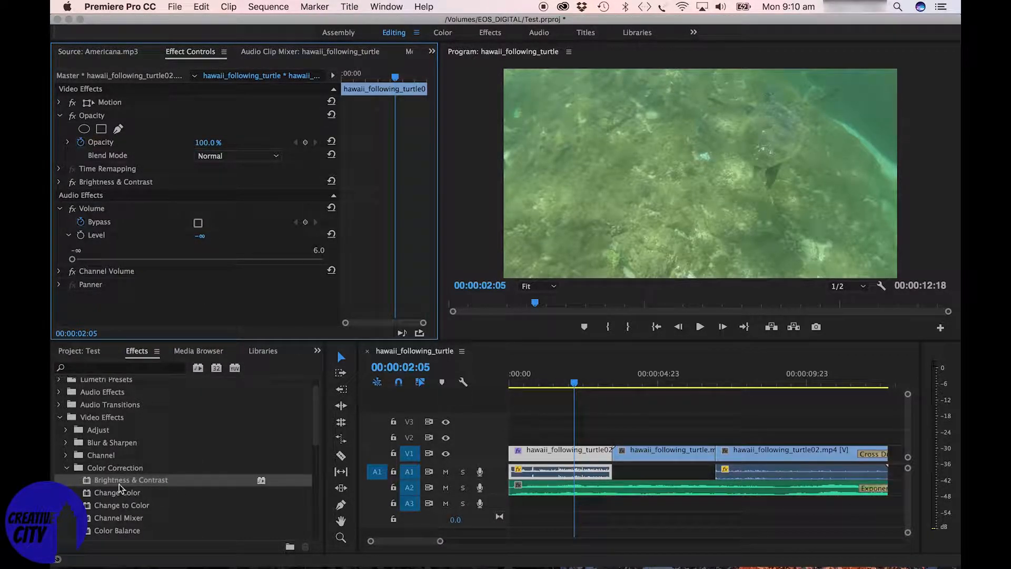
Step: Apply the Tint color correction effect to the first V1 clip and map black to pure red, FF0000
scroll(318, 409, "down", 3)
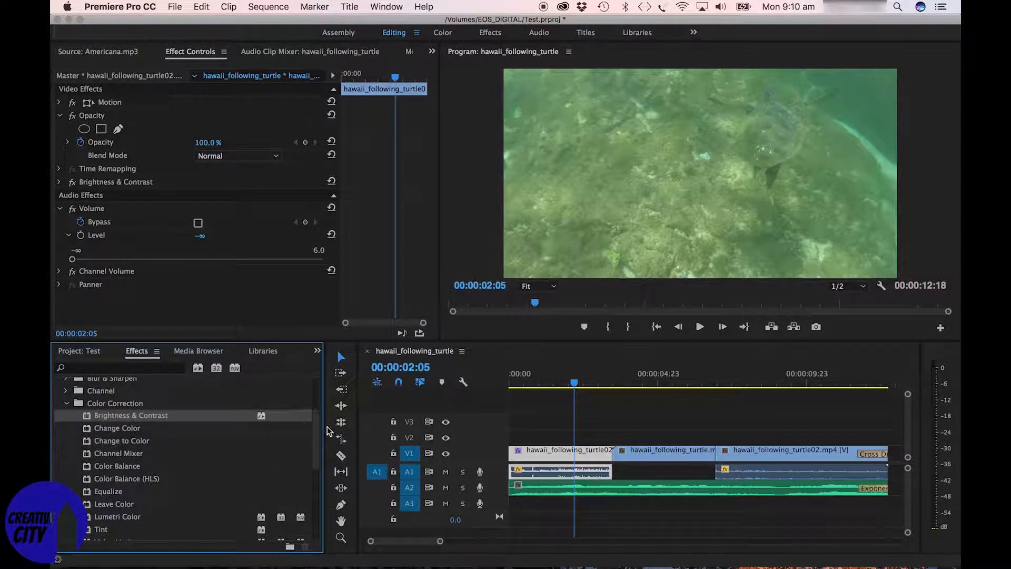
scroll(293, 456, "down", 3)
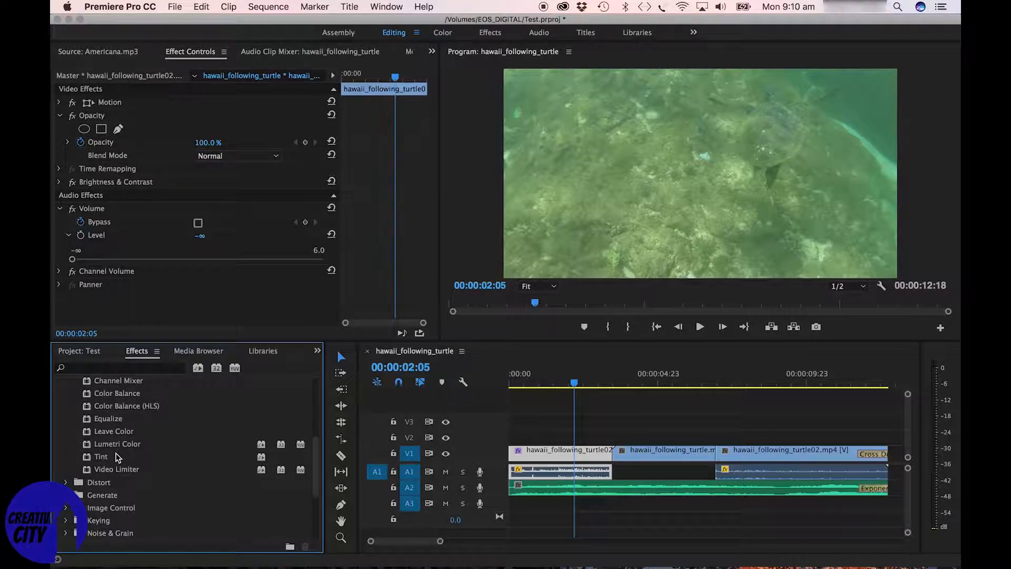
left_click_drag(106, 456, 559, 457)
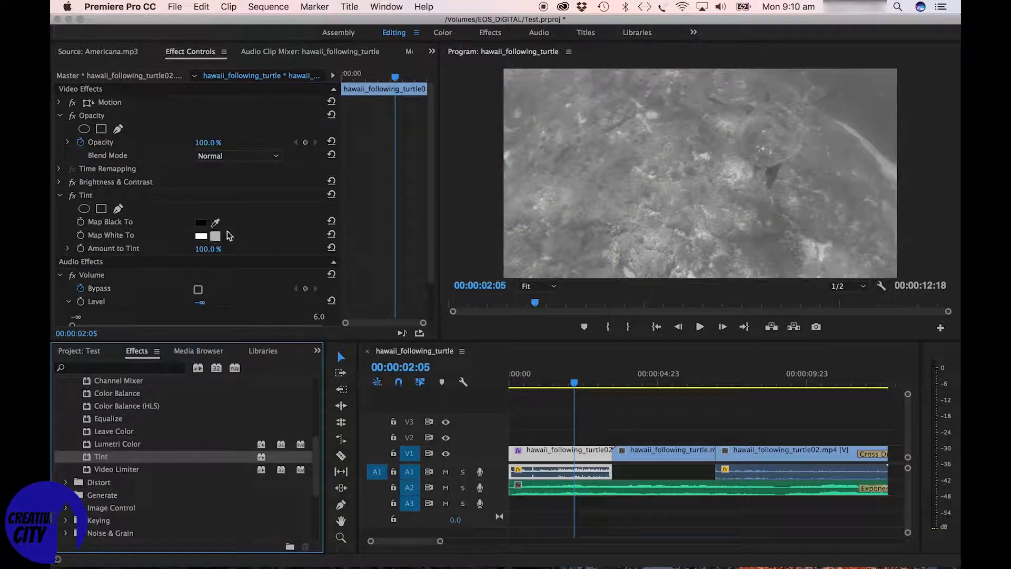
left_click(201, 222)
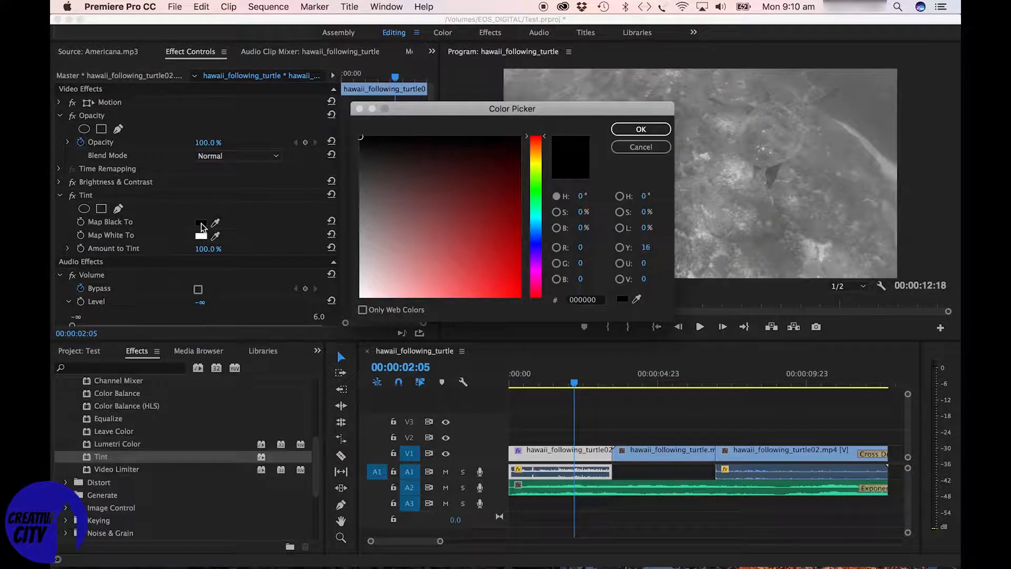
mouse_move(536, 146)
left_mouse_down()
mouse_move(539, 292)
mouse_move(536, 136)
left_mouse_up()
left_click_drag(465, 165, 518, 292)
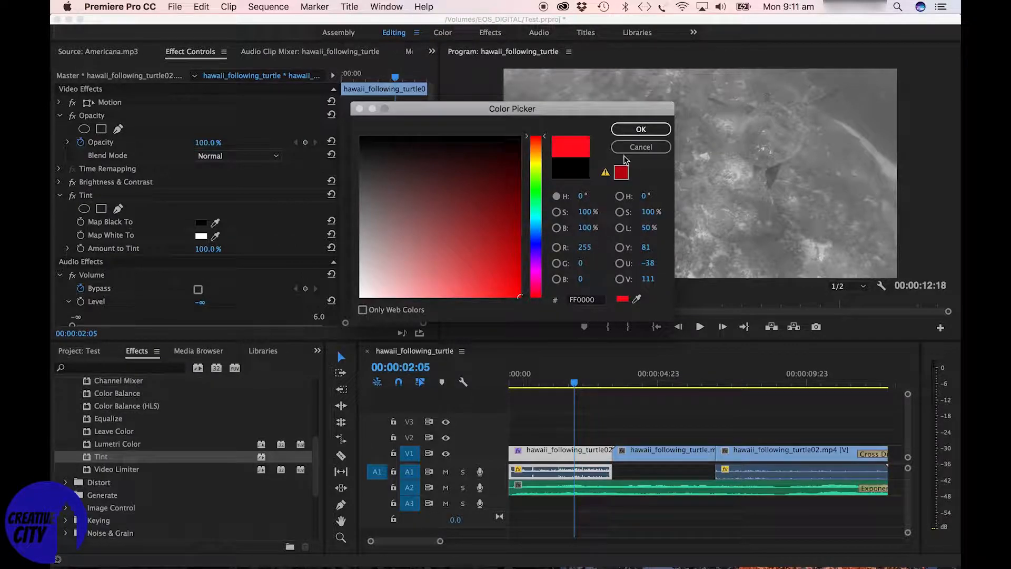
left_click(632, 129)
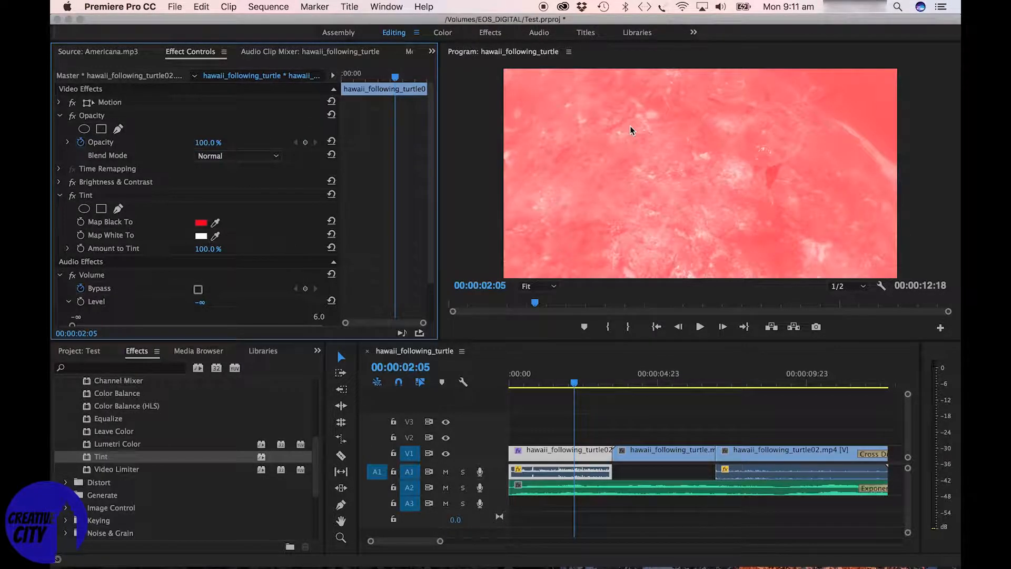
Step: Lower the red tint's Amount to Tint to 43.4%, keeping the Map Black To color
left_click(203, 222)
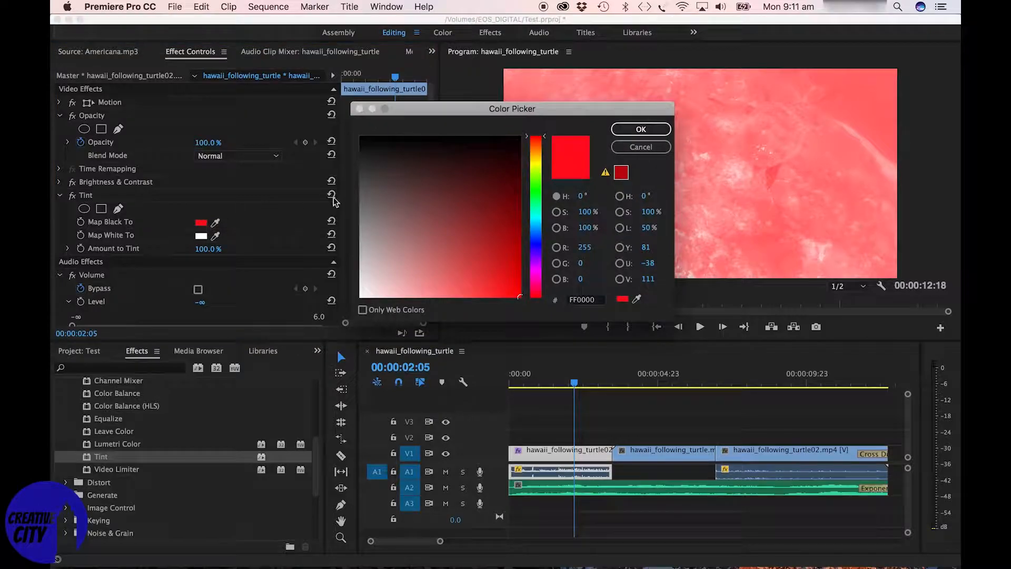
left_click_drag(503, 285, 470, 244)
left_click(642, 146)
left_click(68, 248)
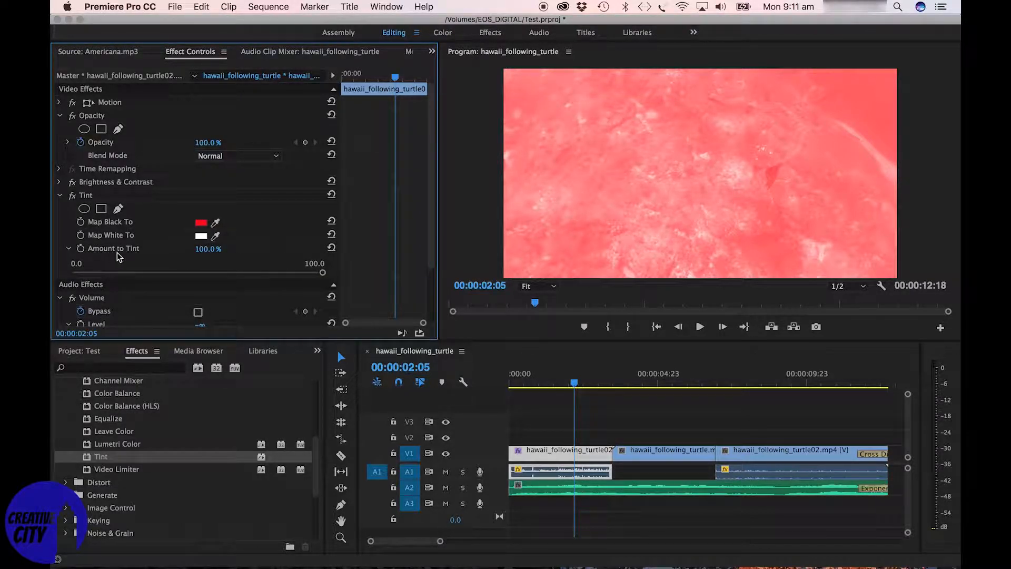
left_click_drag(322, 272, 181, 274)
Step: Move the playhead to 00:00:02:15 and compare the frame with the Tint effect switched on and off
mouse_move(574, 378)
left_mouse_down()
mouse_move(627, 378)
mouse_move(587, 378)
left_mouse_up()
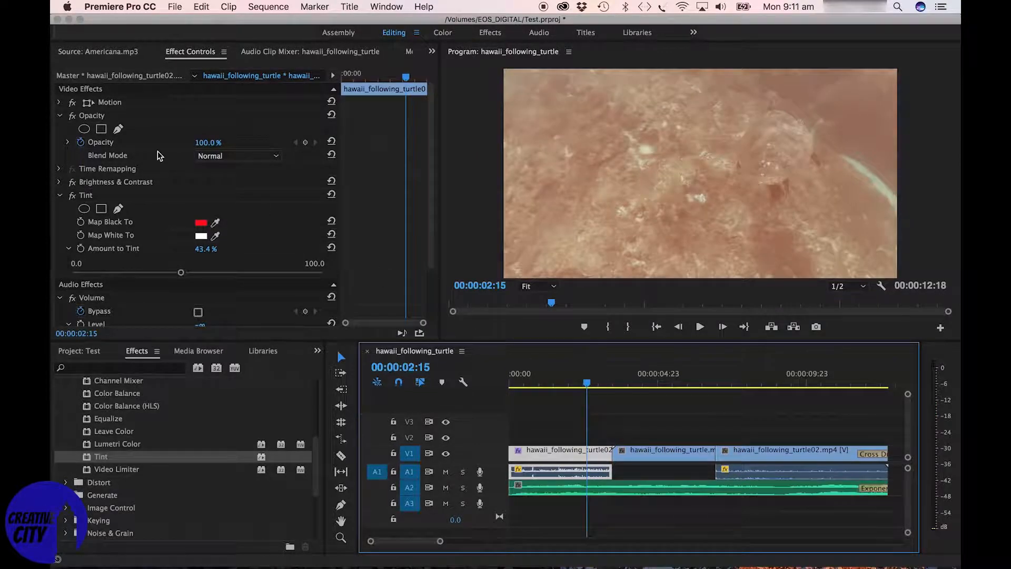
left_click(72, 195)
left_click(72, 195)
left_click(73, 196)
left_click(72, 196)
left_click(73, 197)
left_click(72, 196)
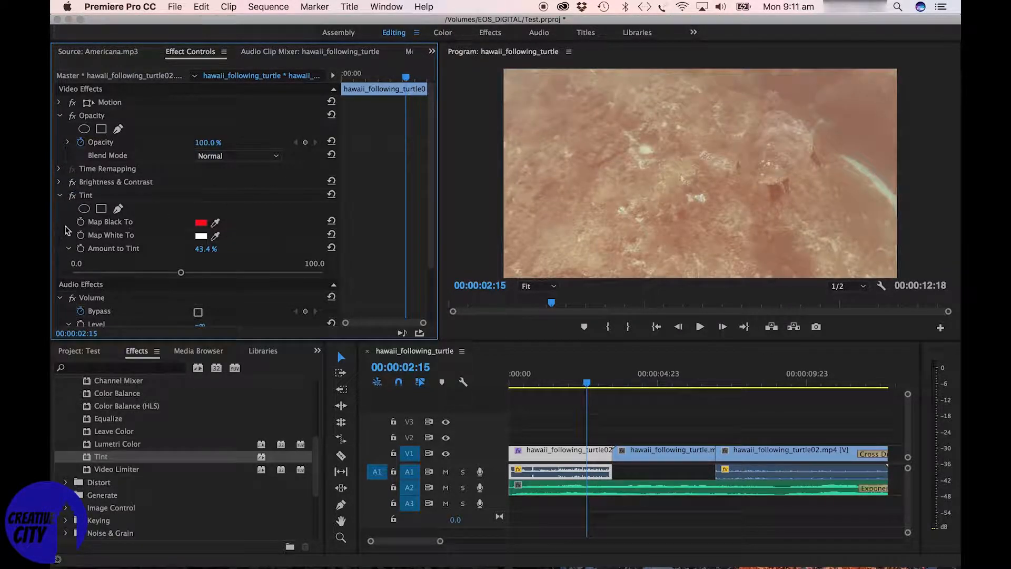
left_click(72, 195)
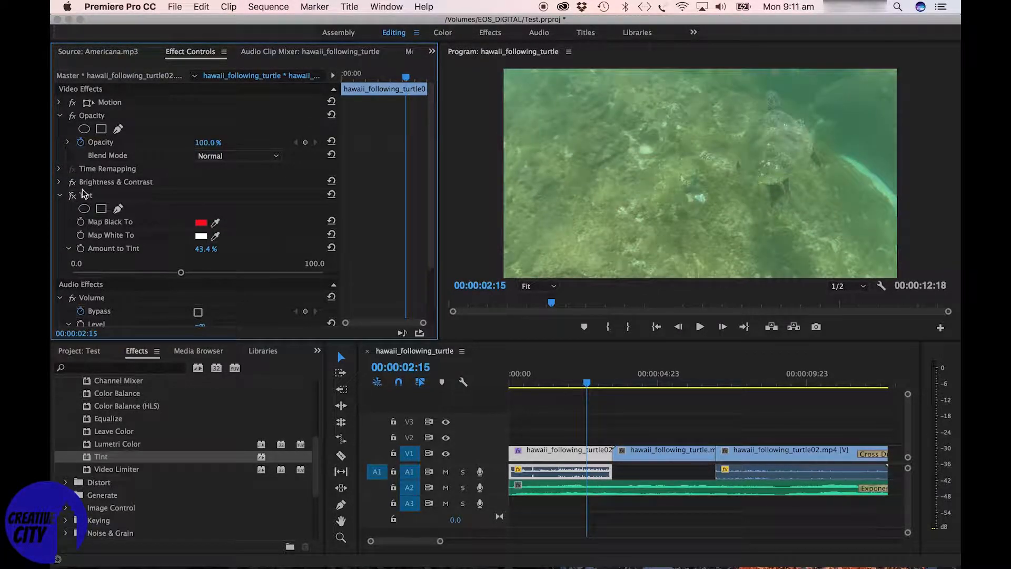
Step: Delete the Brightness & Contrast and Tint effects from the first V1 clip and collapse its Opacity and Volume settings
key("Delete")
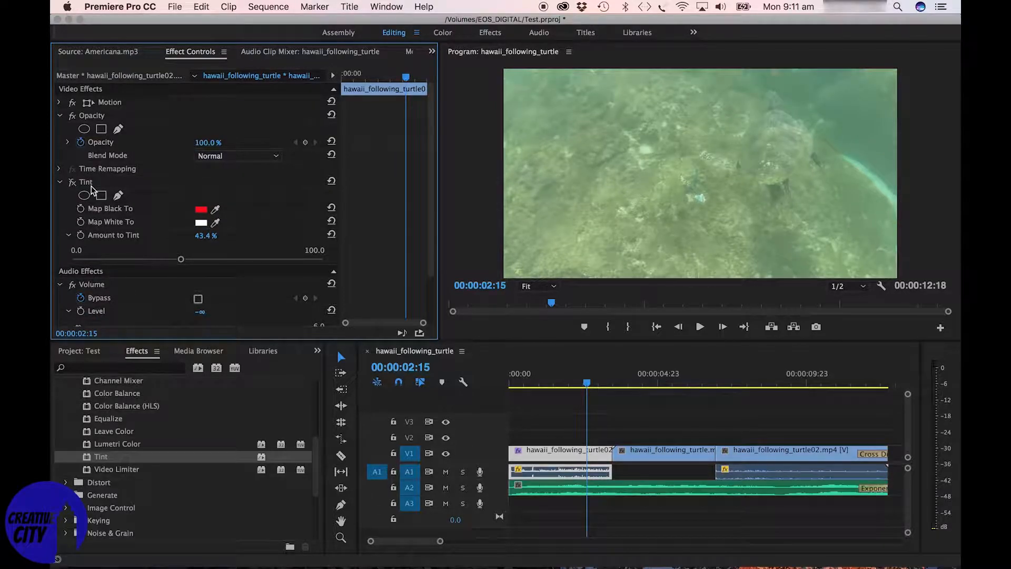
left_click(91, 187)
key("Delete")
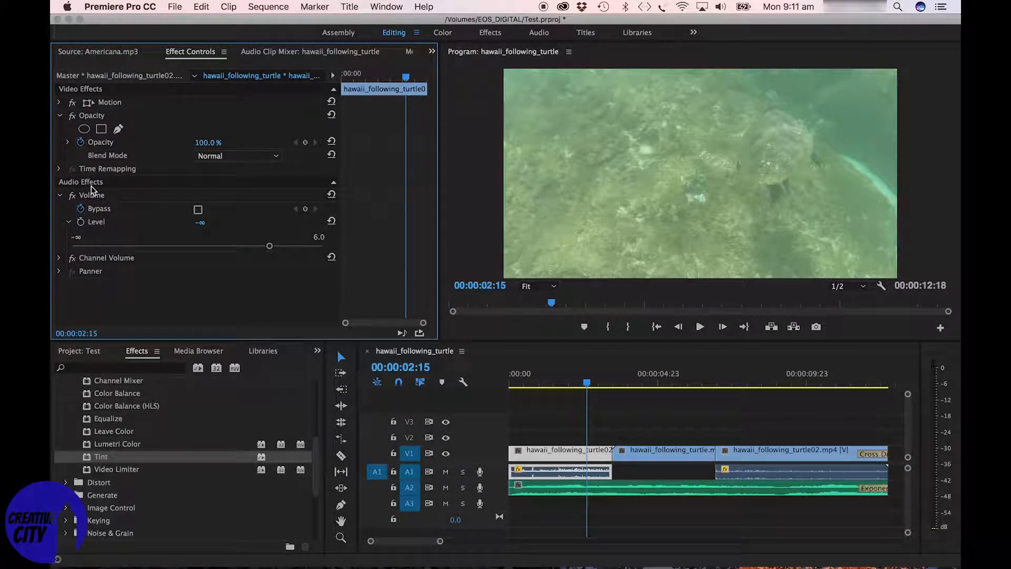
left_click(60, 115)
left_click(59, 154)
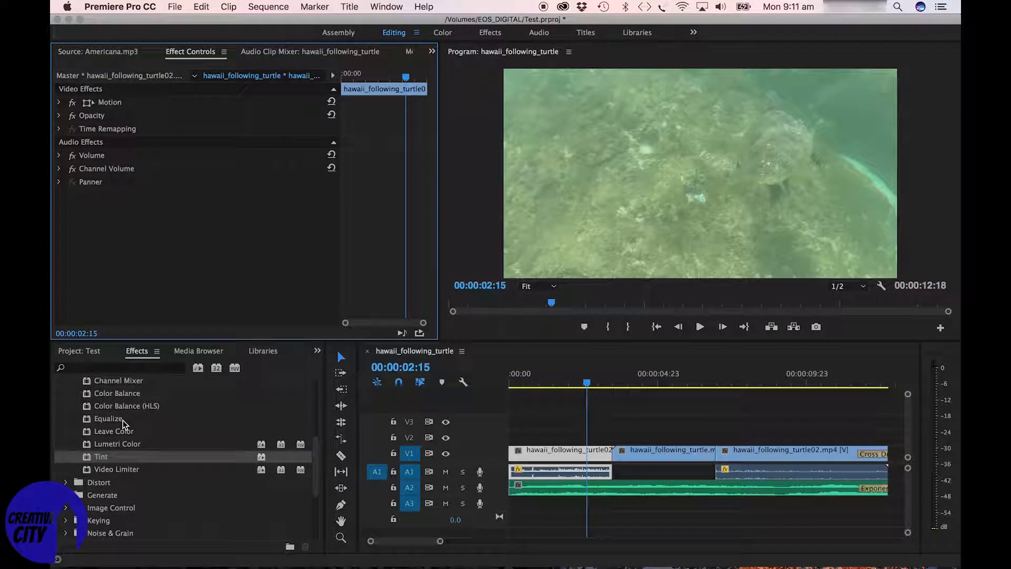
Step: Replace the Cross Dissolve at the end of the last V1 clip with Dip to Black and preview from 00:00:11:14
left_click_drag(315, 465, 317, 424)
left_click(67, 440)
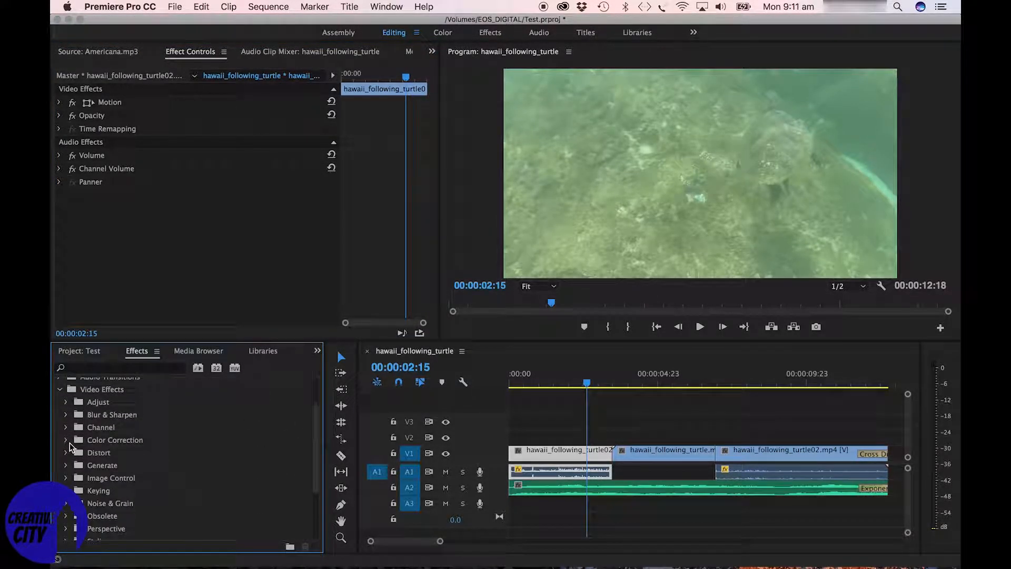
scroll(318, 421, "up", 3)
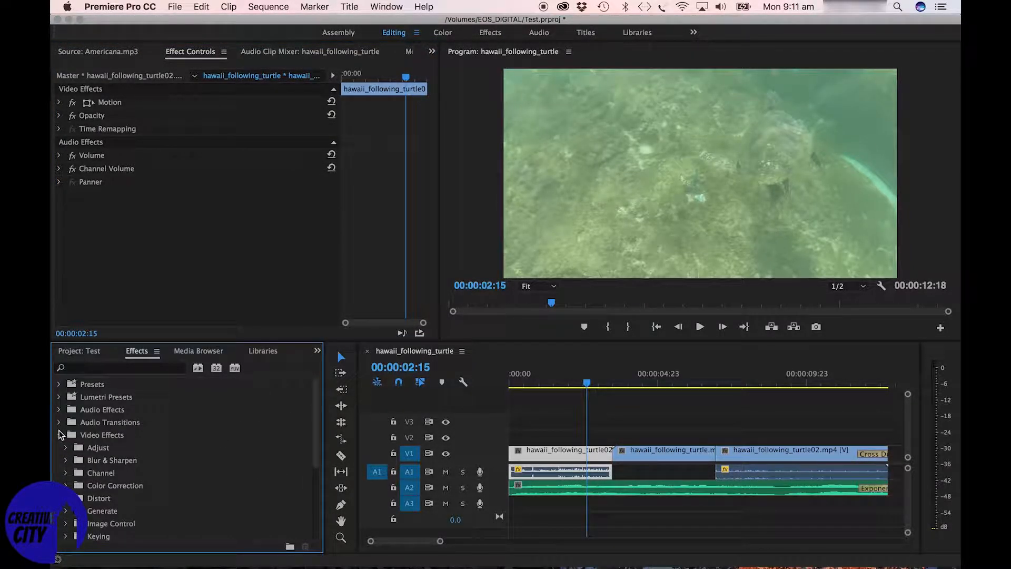
left_click(60, 434)
left_click(60, 446)
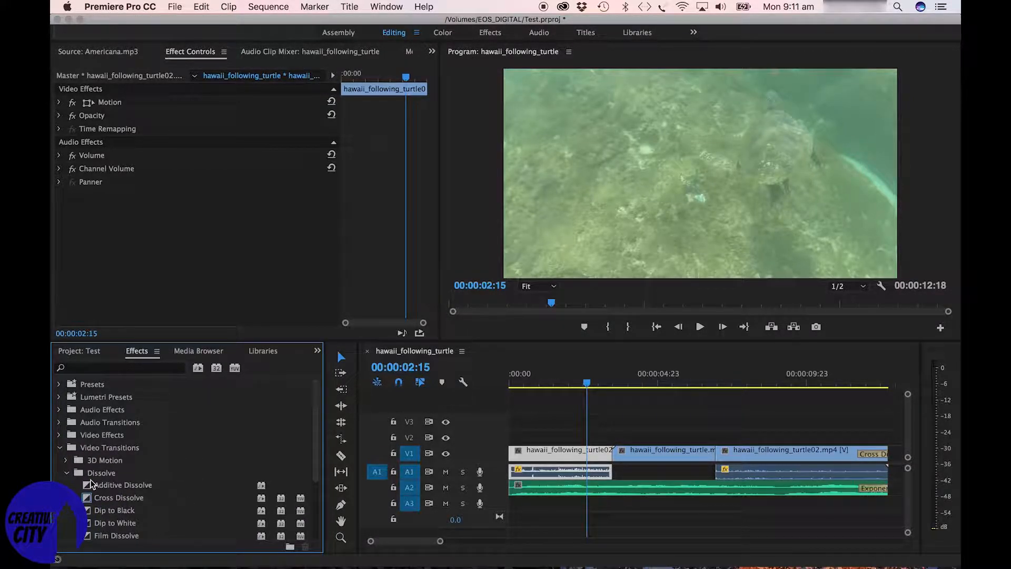
scroll(309, 448, "down", 4)
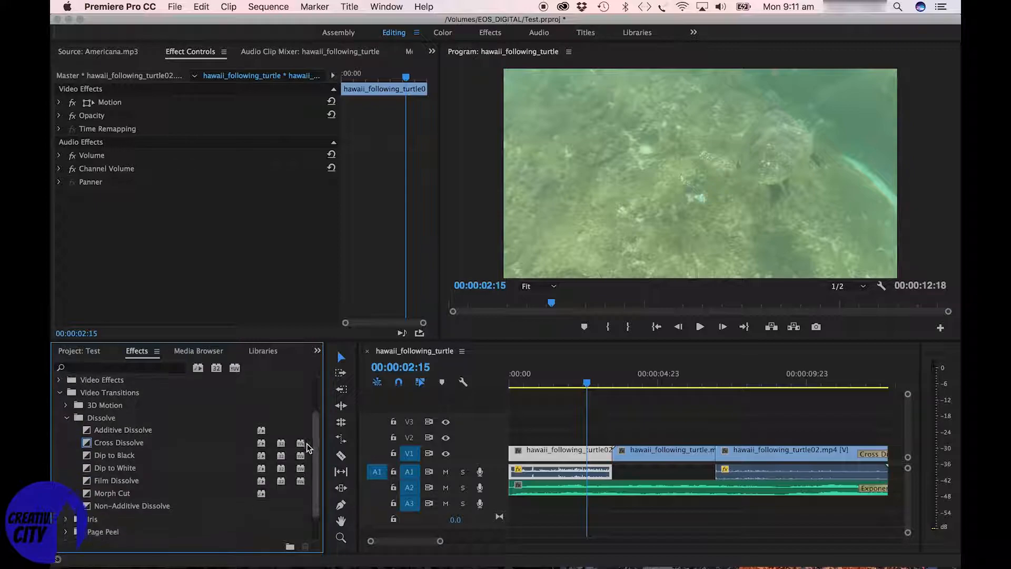
scroll(306, 450, "down", 1)
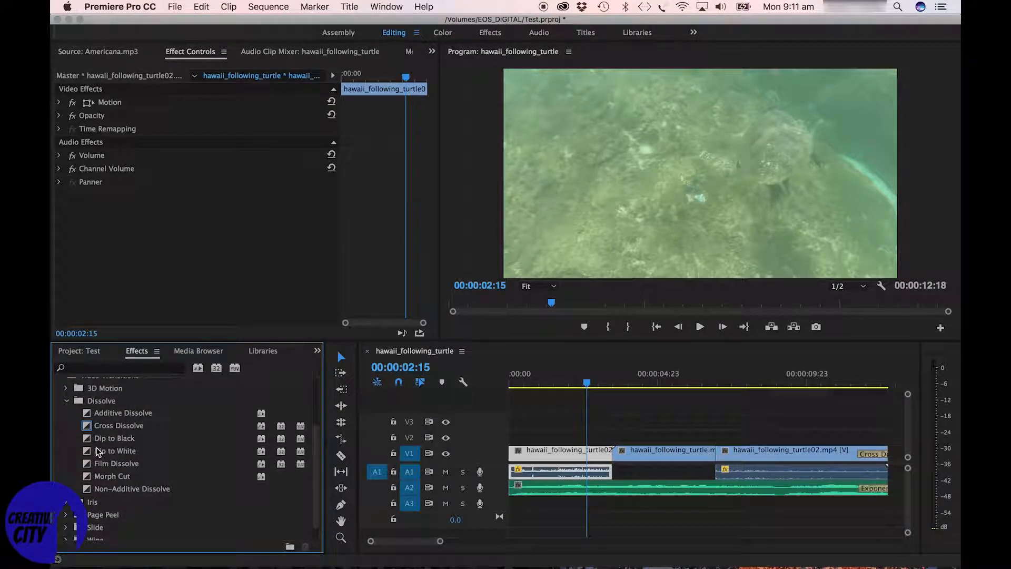
left_click_drag(97, 443, 882, 446)
left_click(861, 383)
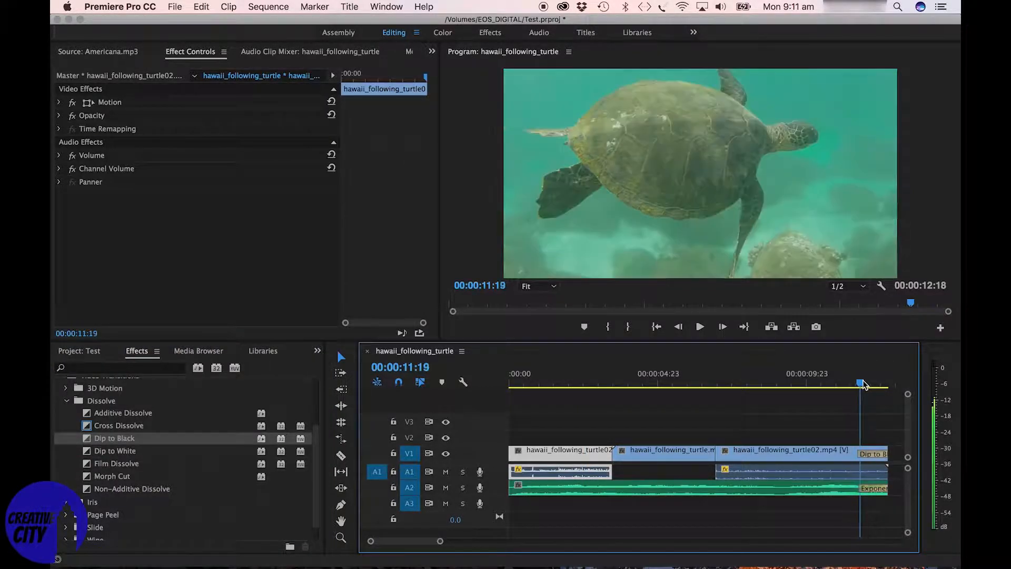
mouse_move(863, 384)
left_mouse_down()
mouse_move(886, 383)
mouse_move(853, 384)
left_mouse_up()
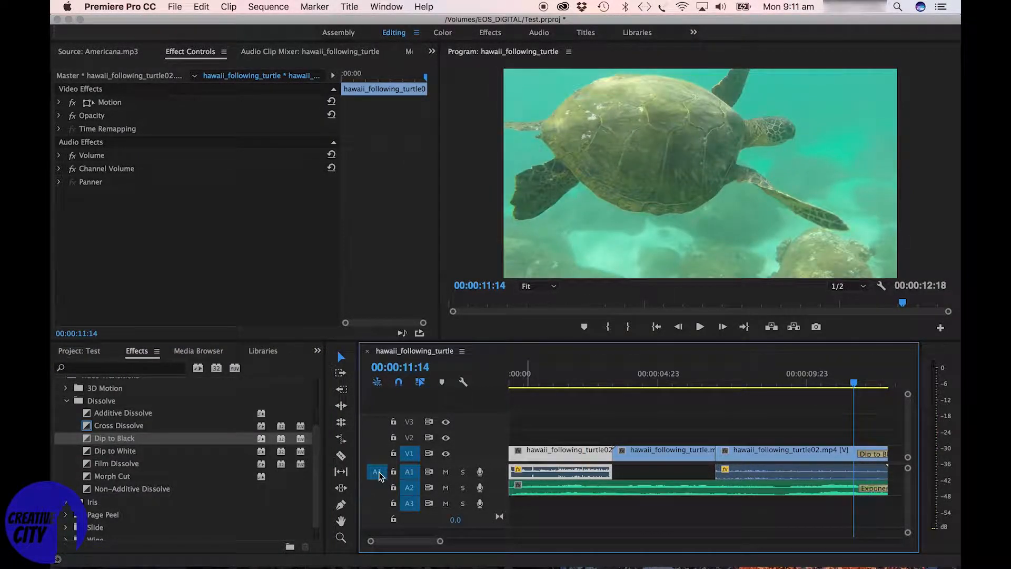
Step: Replace the Dip to Black at the end of the last V1 clip with Dip to White and play the ending
left_click(875, 454)
key("Delete")
left_click_drag(122, 451, 882, 453)
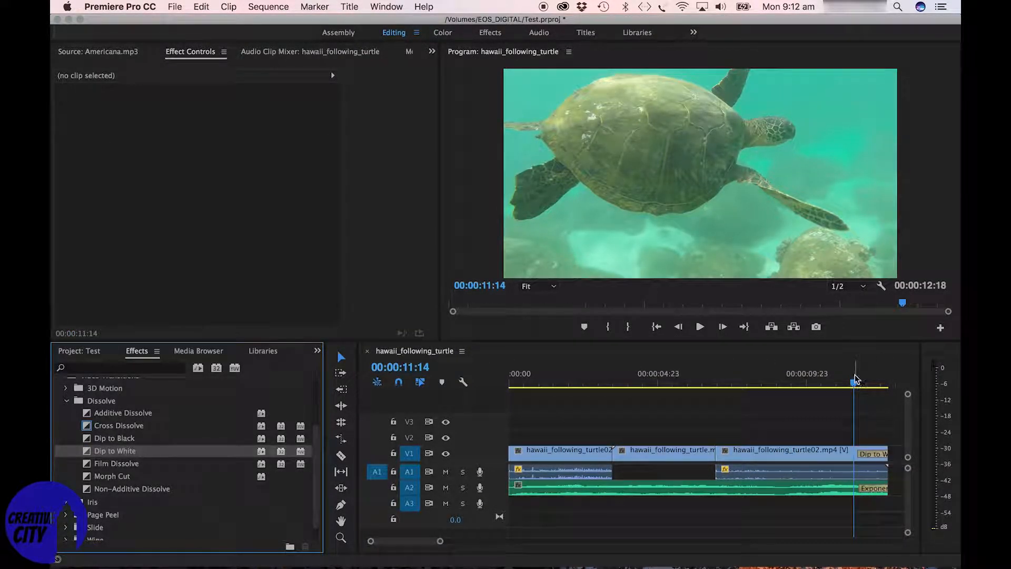
left_click(699, 327)
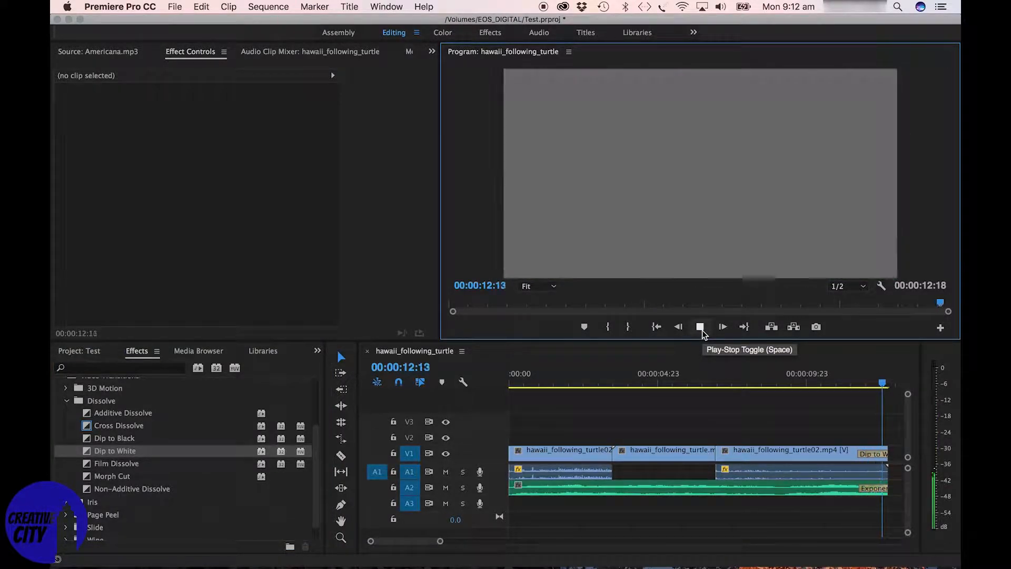
Step: Delete the Dip to White transition from the last V1 clip and collapse the Dissolve transitions folder
left_click(879, 456)
key("Delete")
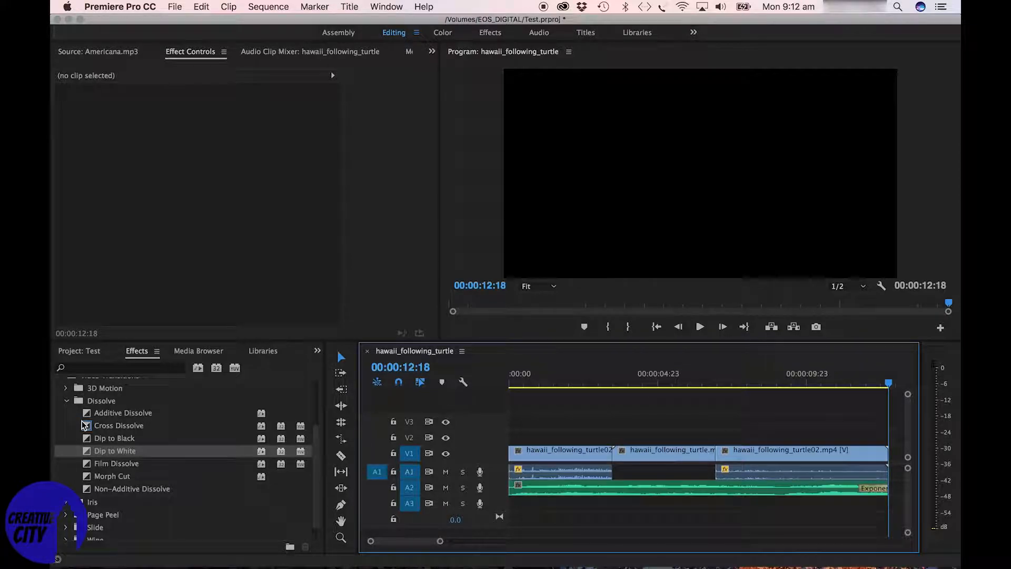
left_click(67, 400)
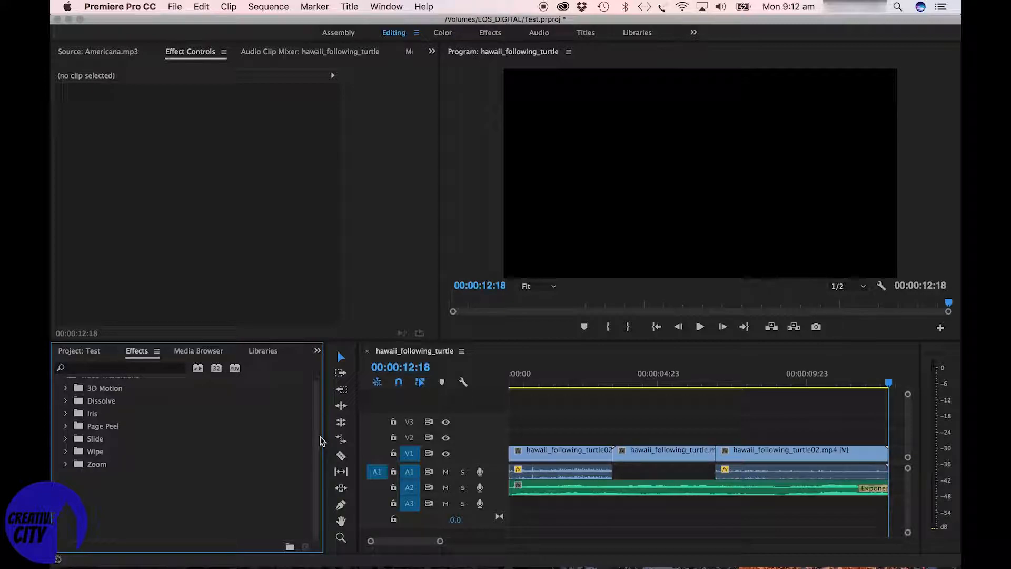
Step: Create a new default still title named Title 01 at 1920 × 1022 and 23.976 fps
left_click(93, 351)
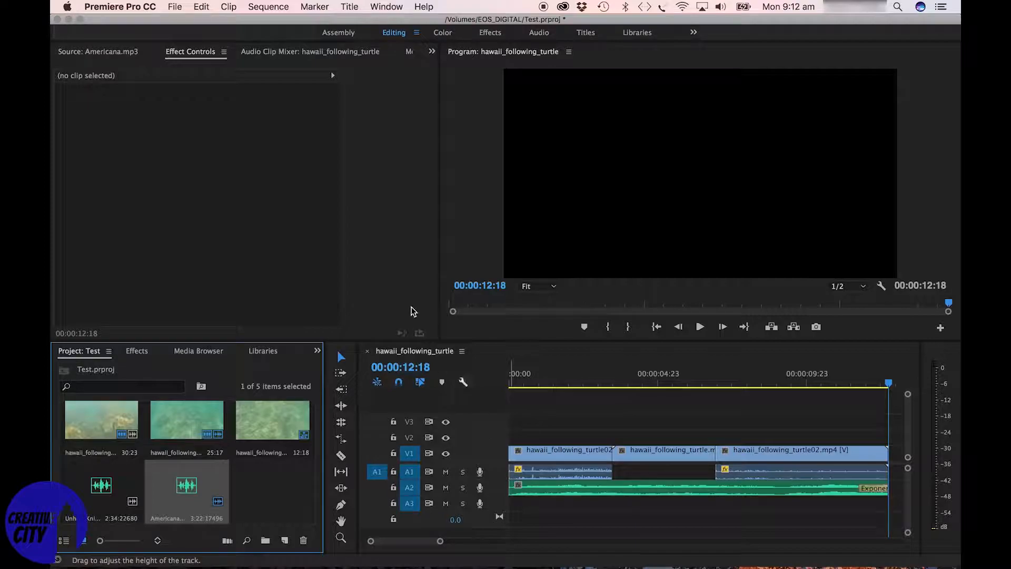
left_click(349, 6)
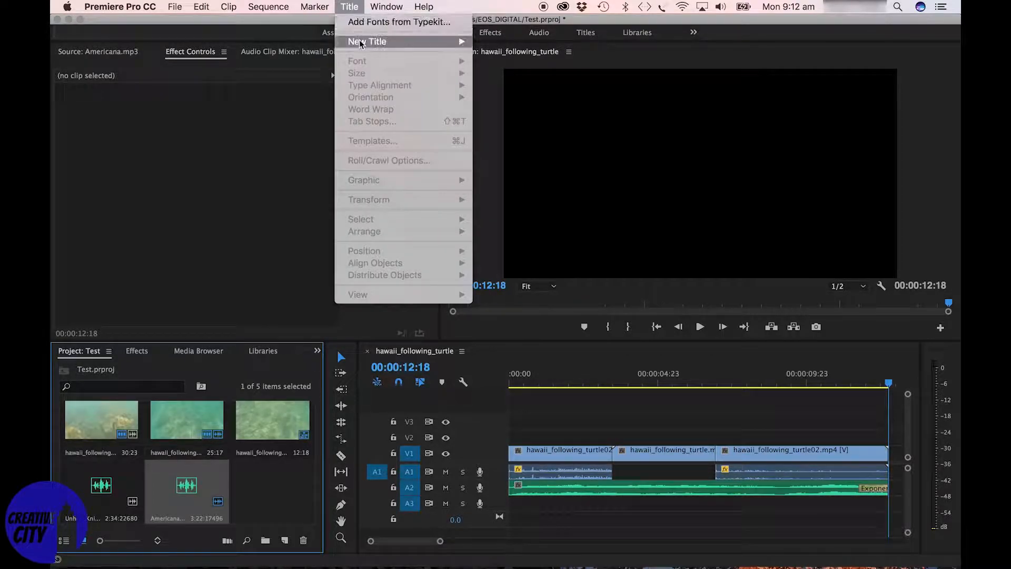
mouse_move(360, 42)
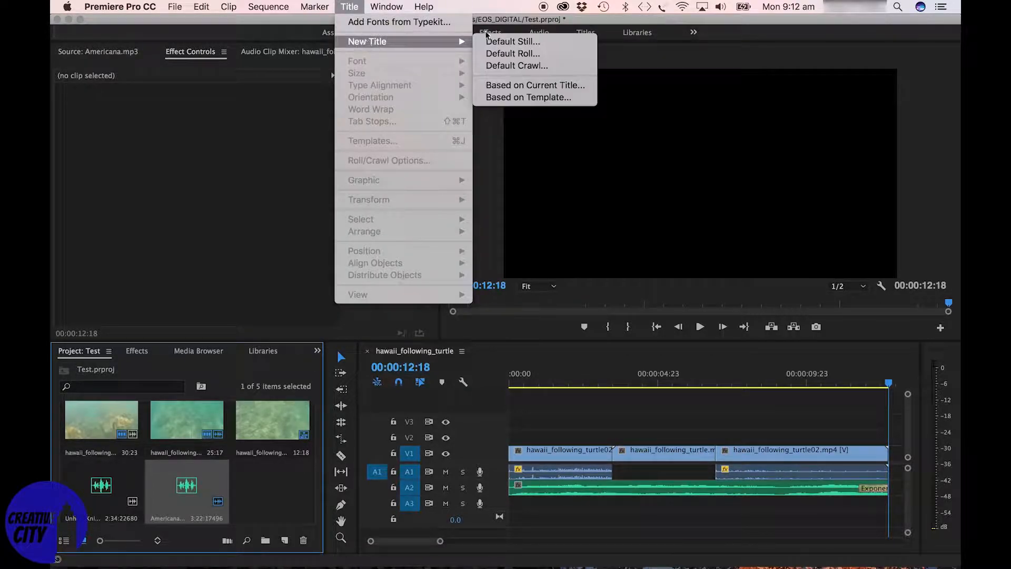
left_click(544, 41)
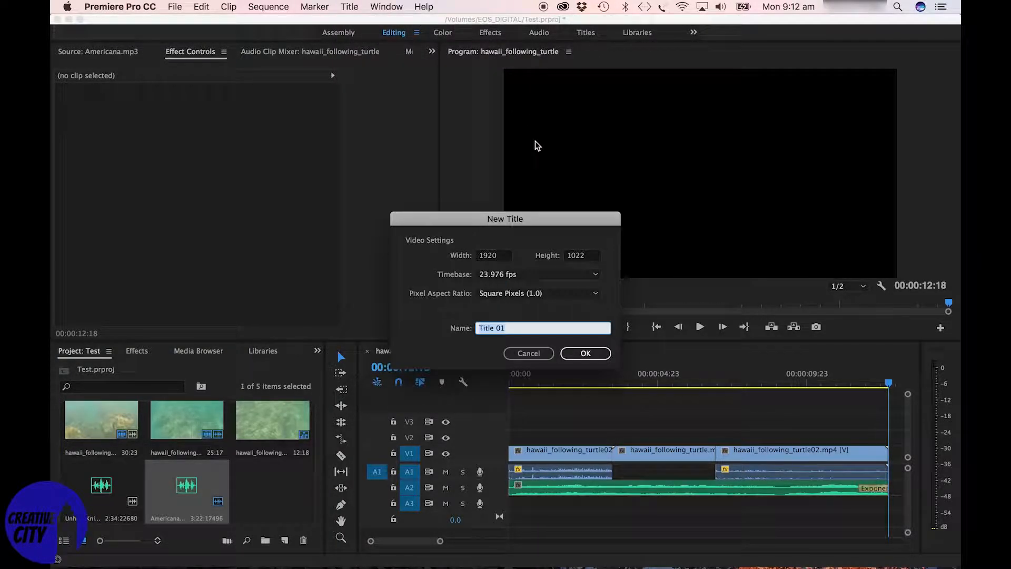
left_click(595, 354)
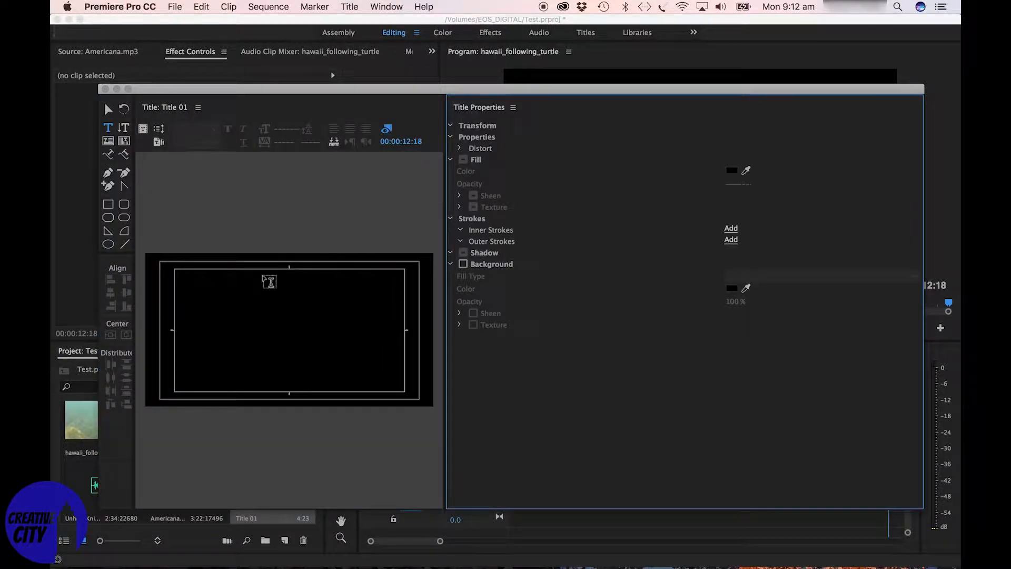
Step: Draw a text box about 1366 by 641 inside the title-safe area and enter "Hawaii 2017"
left_click_drag(186, 275, 390, 371)
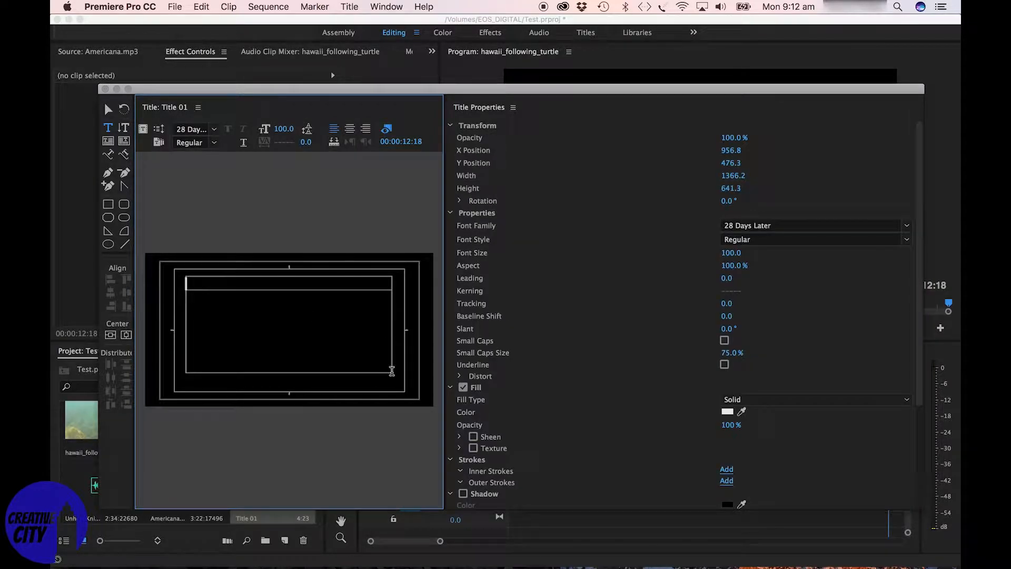
type("HAWAII")
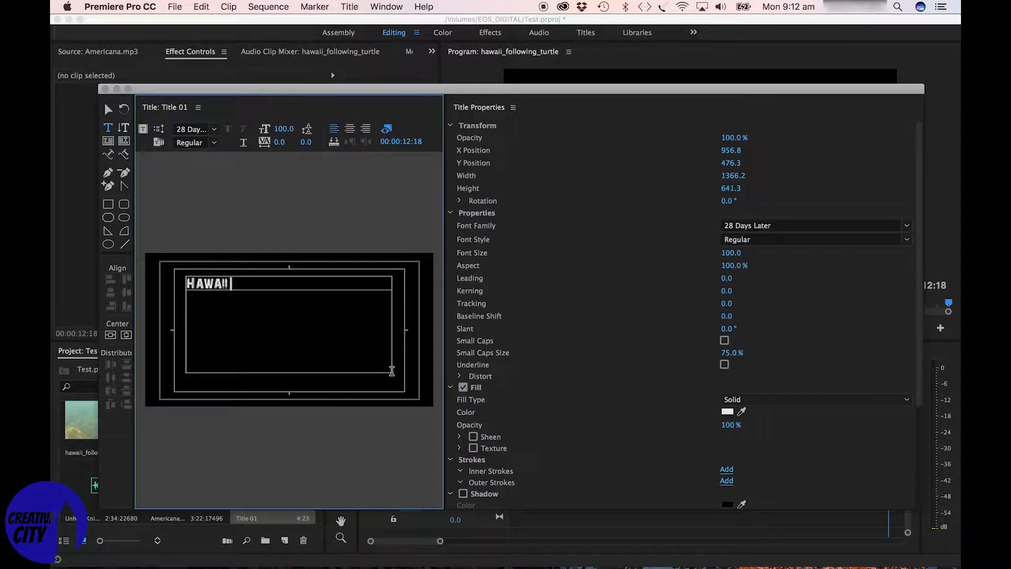
type(" 2017")
Step: Try the AG Schoolbook font and the ALPACA54 font on the whole title text
left_click_drag(261, 283, 182, 286)
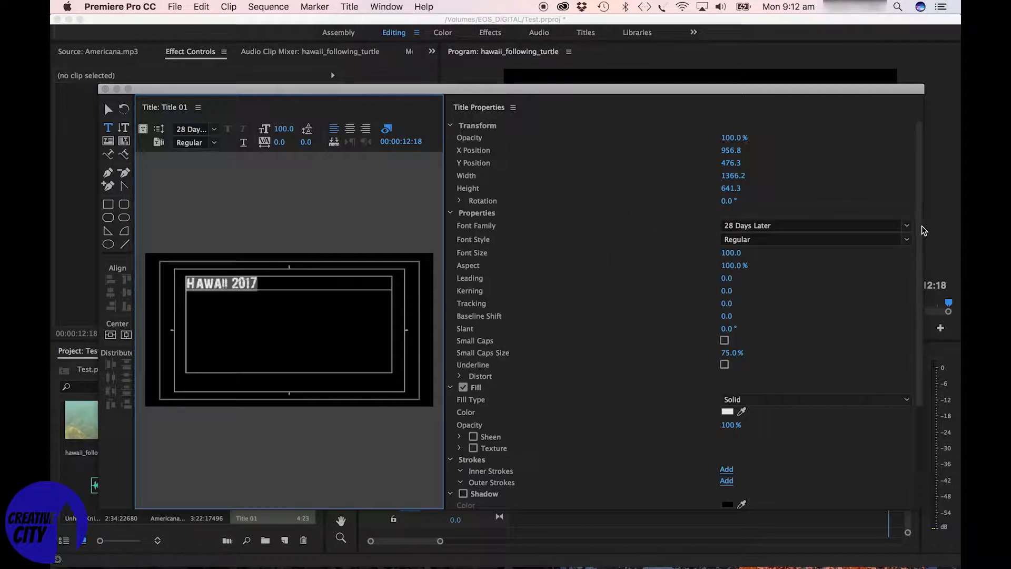
left_click(906, 225)
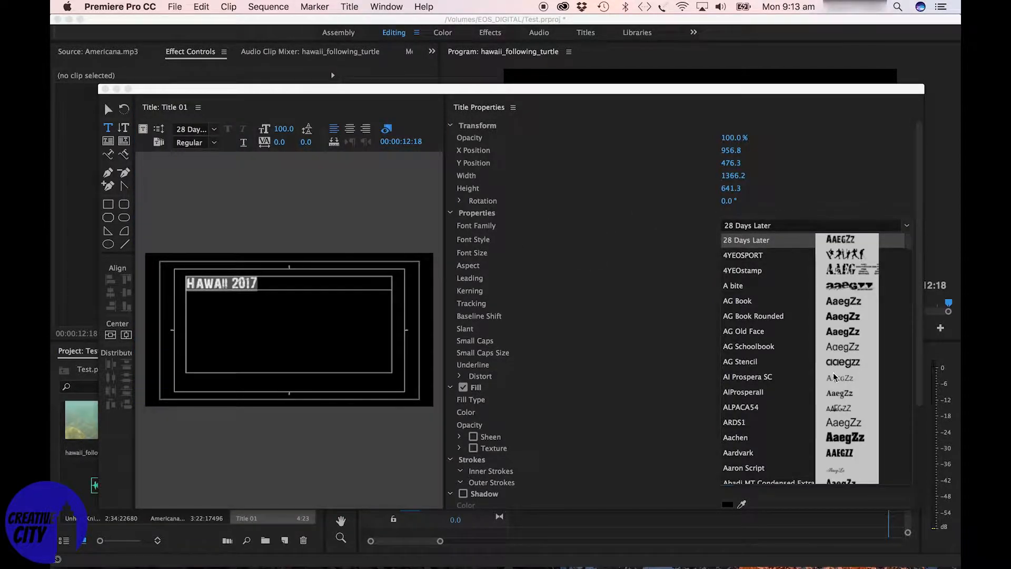
left_click(744, 350)
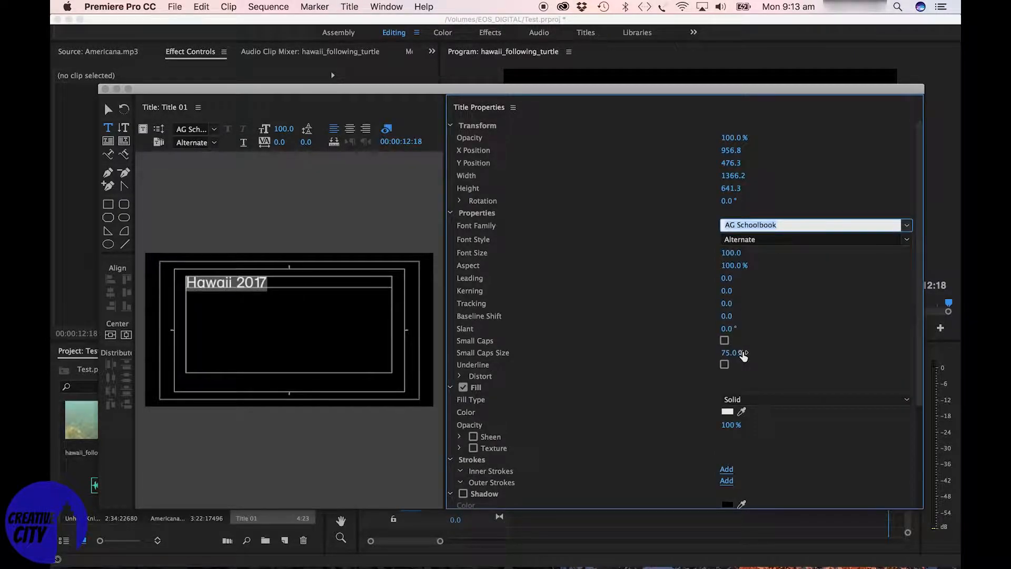
left_click(907, 225)
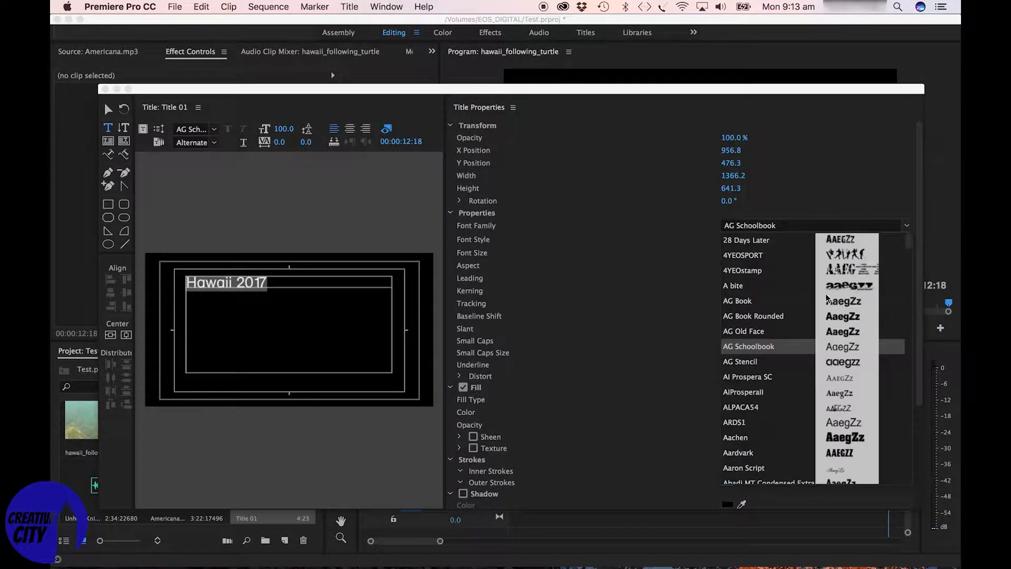
left_click(804, 409)
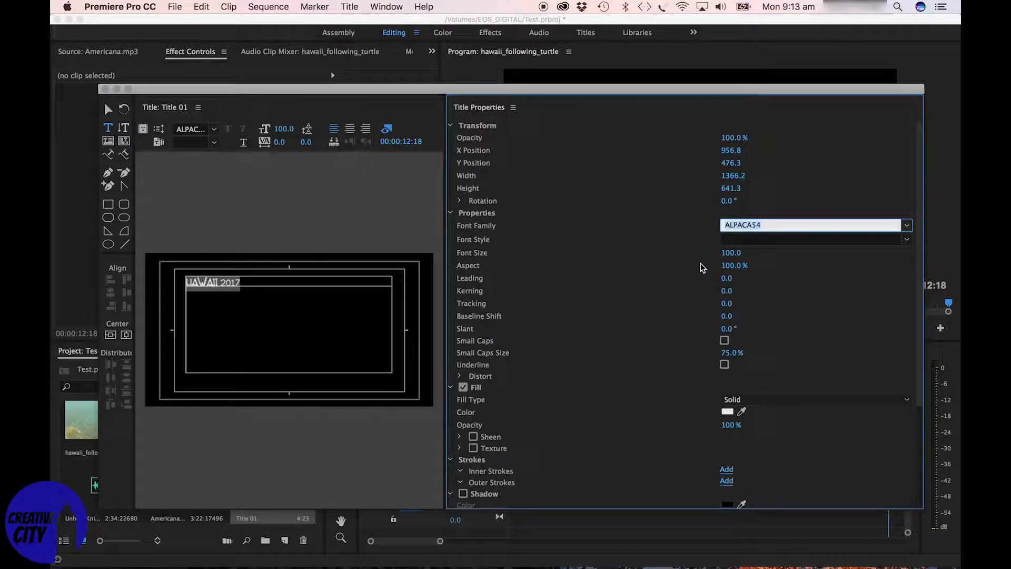
Step: Set the title's font size to 338 and reapply ALPACA54 to the word Hawaii
left_click_drag(732, 253, 857, 253)
left_click_drag(306, 297, 184, 298)
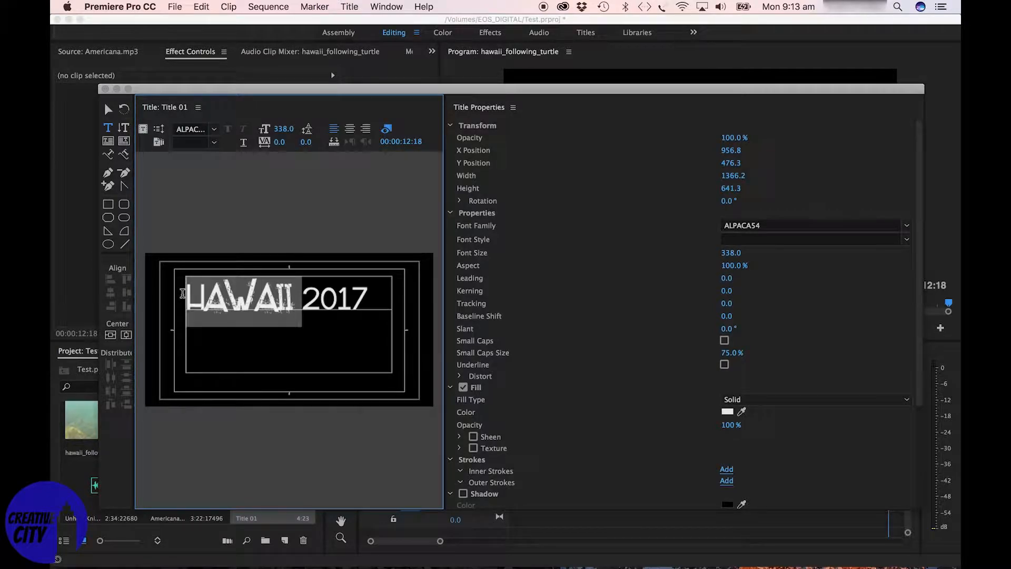
left_click(906, 225)
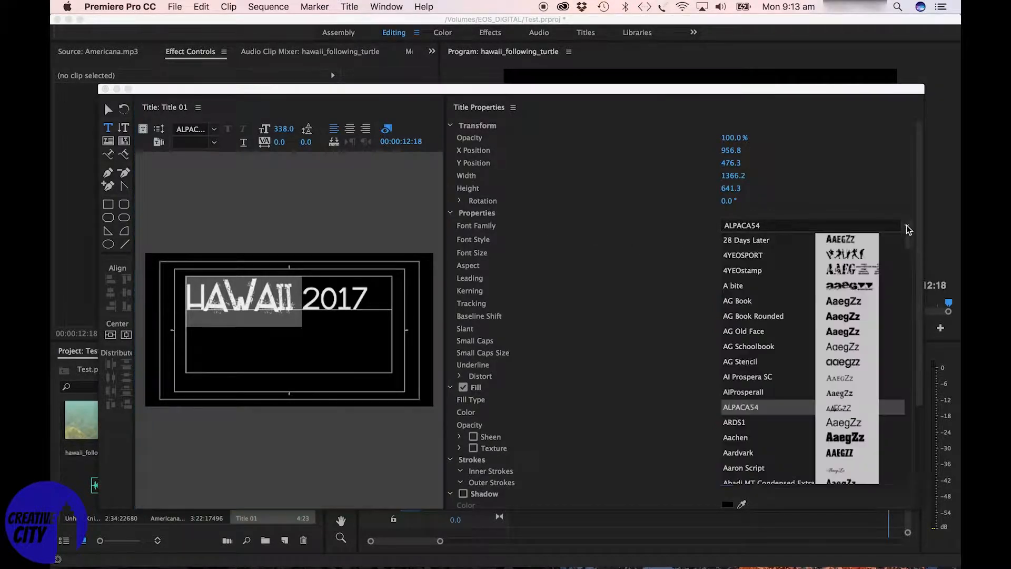
left_click(775, 410)
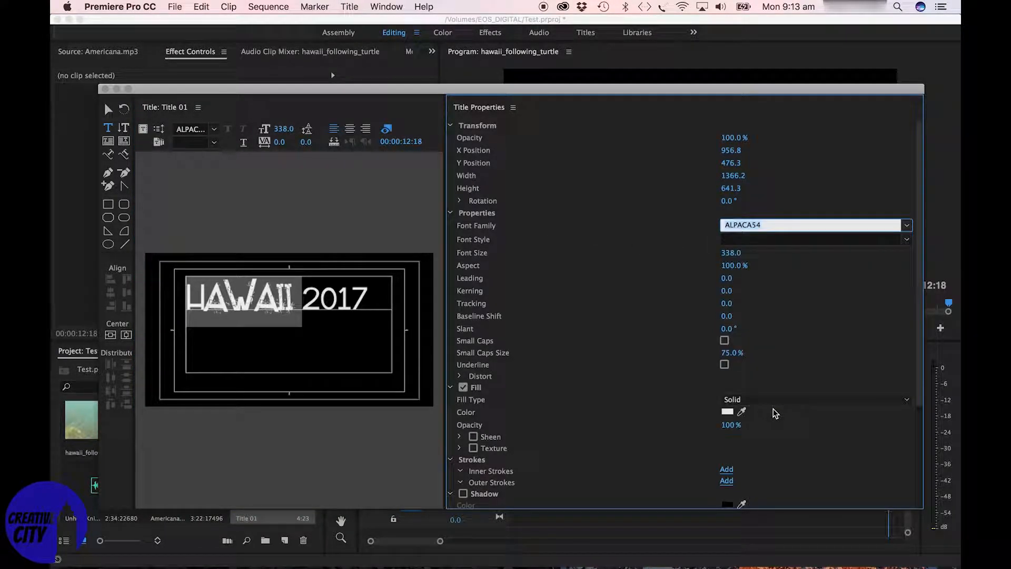
Step: Change the whole title text to the Aaron Script font and set its font size to 475
left_click_drag(371, 285, 164, 288)
left_click(907, 226)
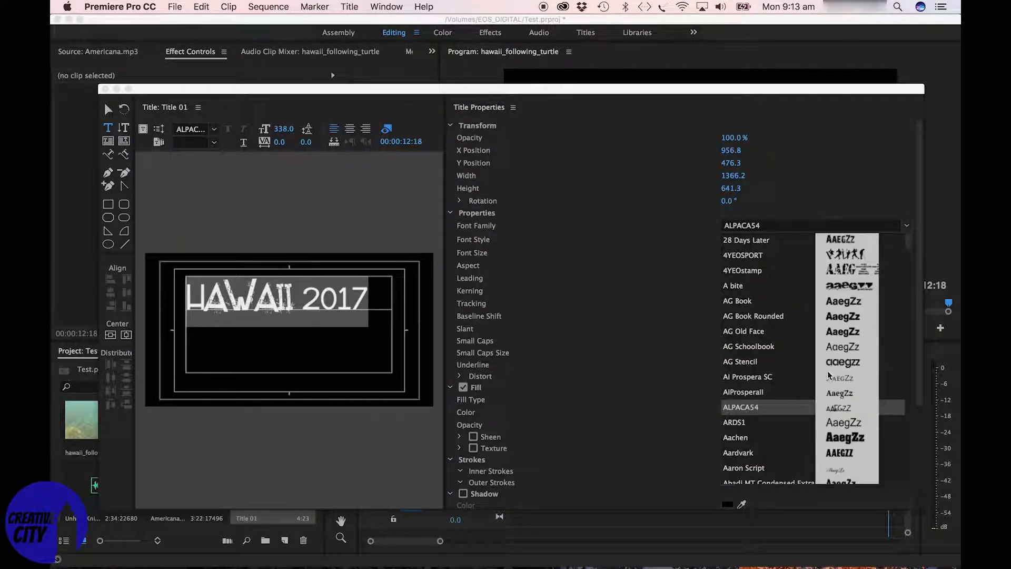
left_click(832, 467)
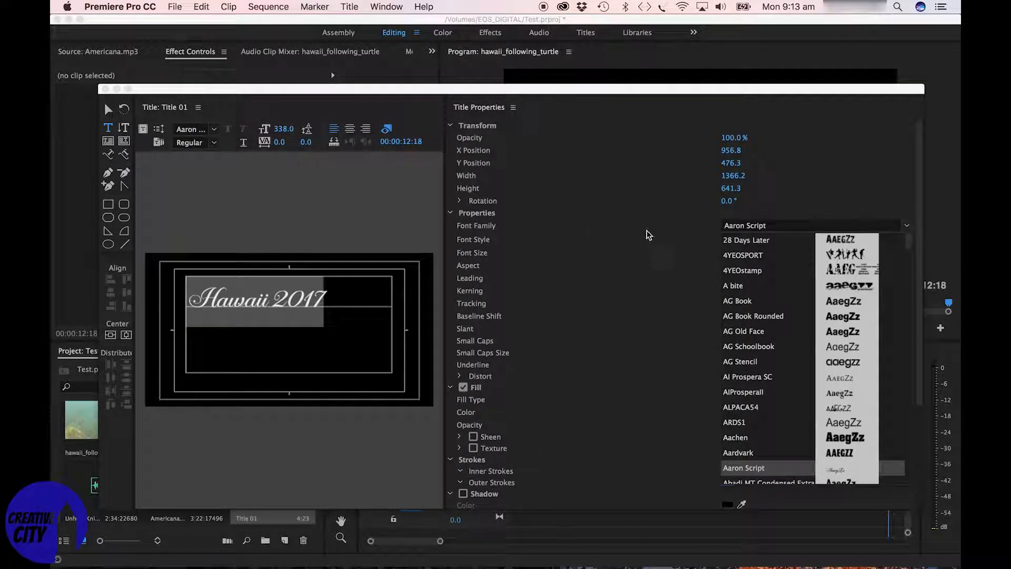
left_click(634, 236)
left_click_drag(727, 258, 733, 253)
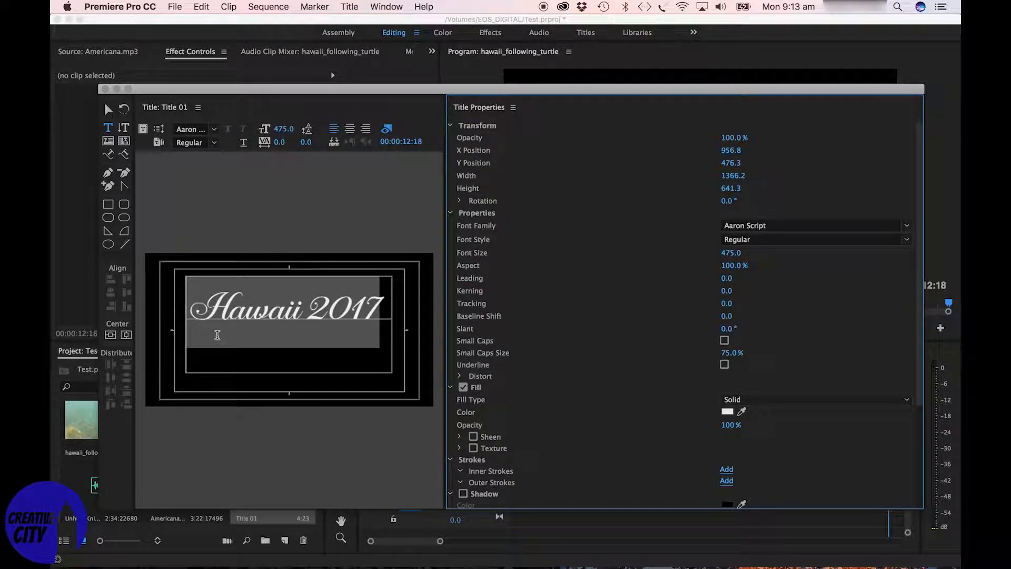
Step: Reduce the title's text box height to about 284, centre it horizontally and vertically in the frame, and close the title editor
left_click(110, 336)
left_click(126, 335)
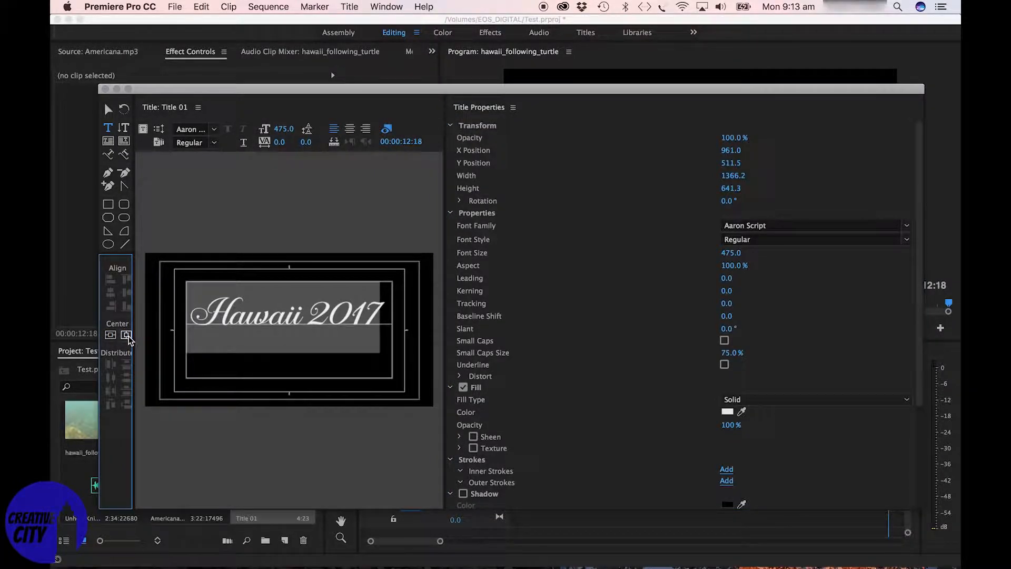
left_click(108, 109)
left_click_drag(289, 379, 291, 329)
left_click_drag(290, 281, 290, 284)
left_click(126, 335)
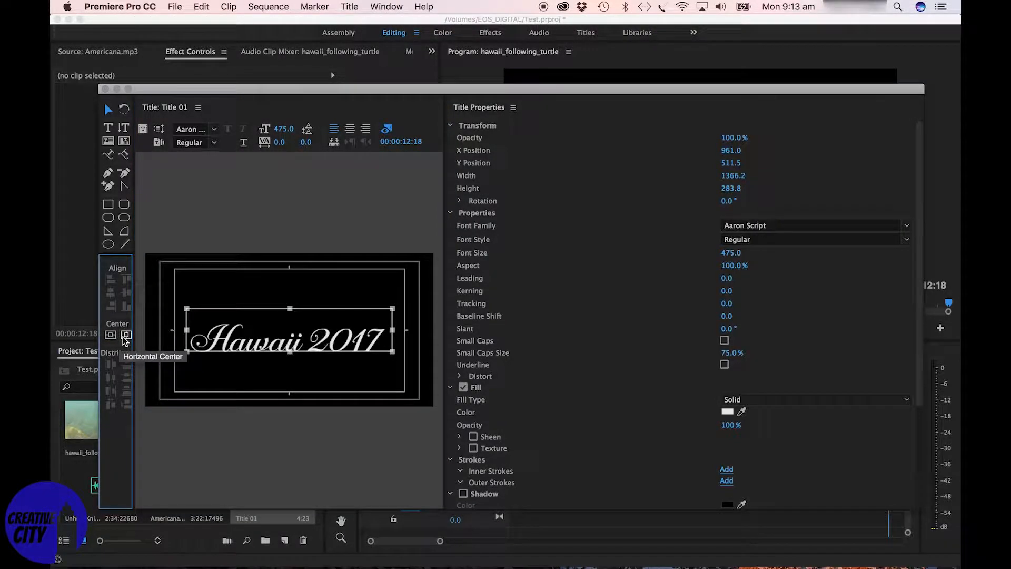
left_click(266, 375)
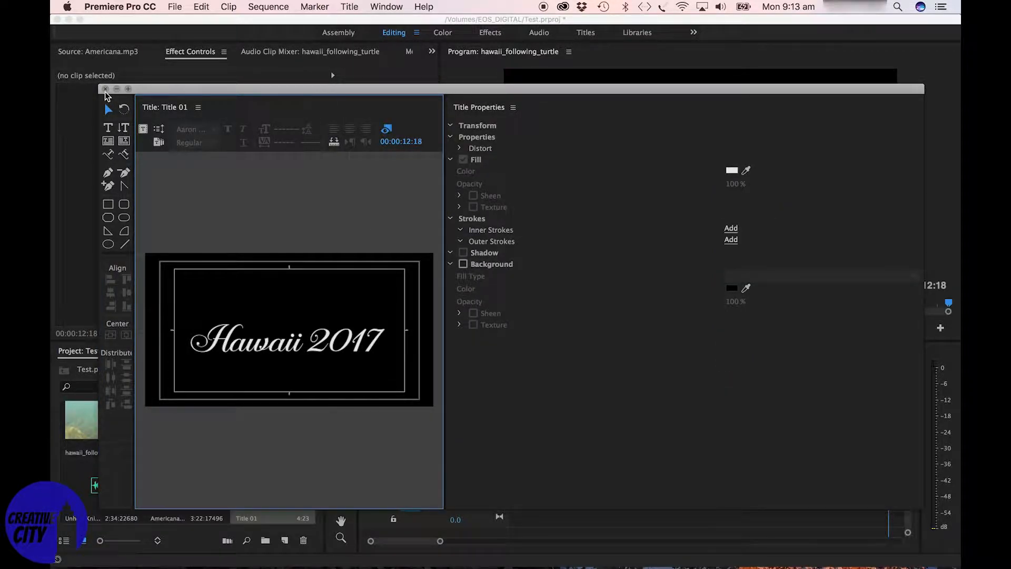
left_click(105, 89)
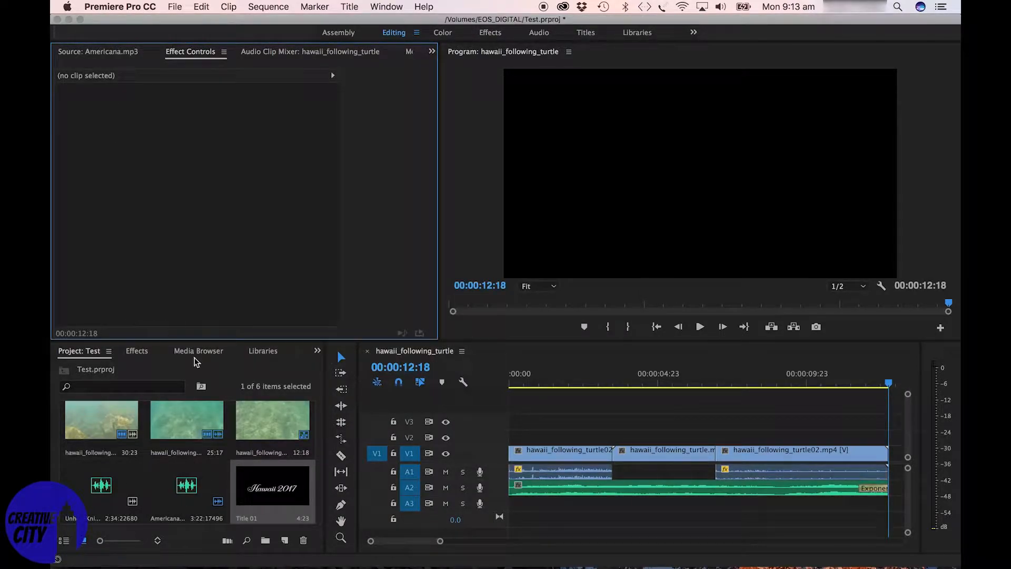
Step: Place Title 01 on track V2 at the start of the sequence and trim it to about 2 seconds
left_click_drag(260, 495, 509, 448)
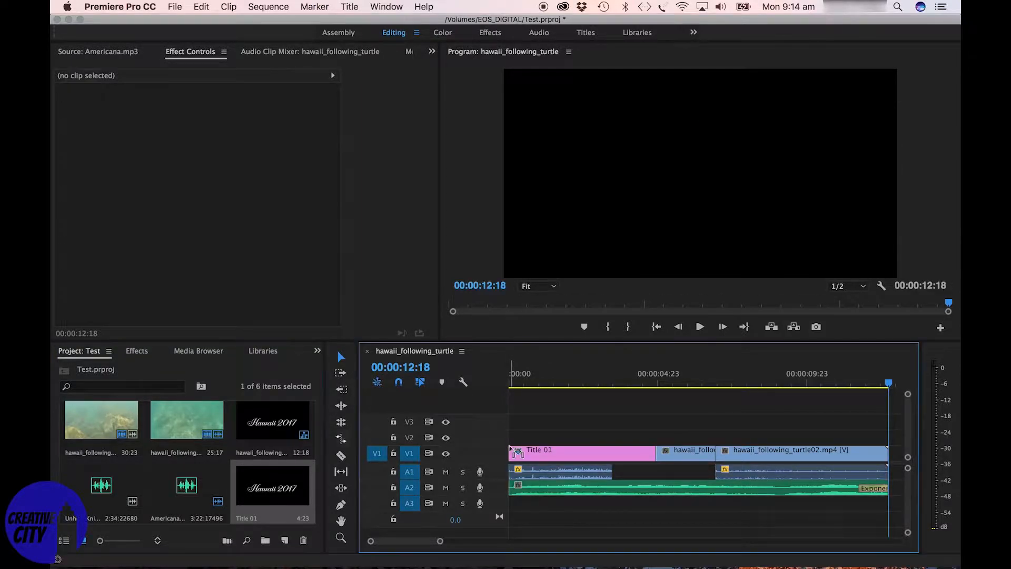
key("super+z")
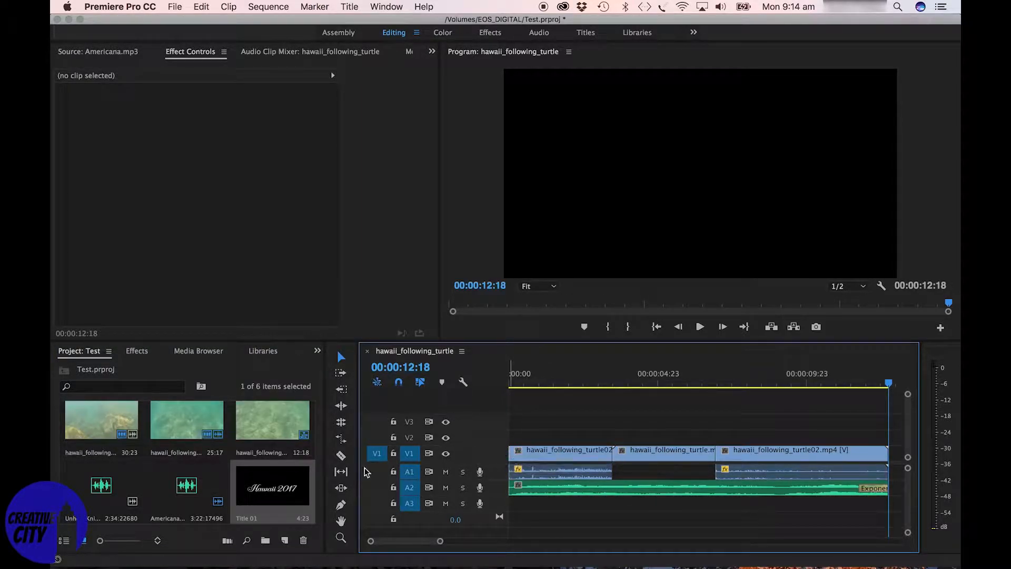
left_click_drag(287, 498, 511, 439)
left_click_drag(655, 437, 564, 440)
Step: Play the sequence from the beginning to check the title over the turtle footage
left_click_drag(518, 374, 497, 372)
key("space")
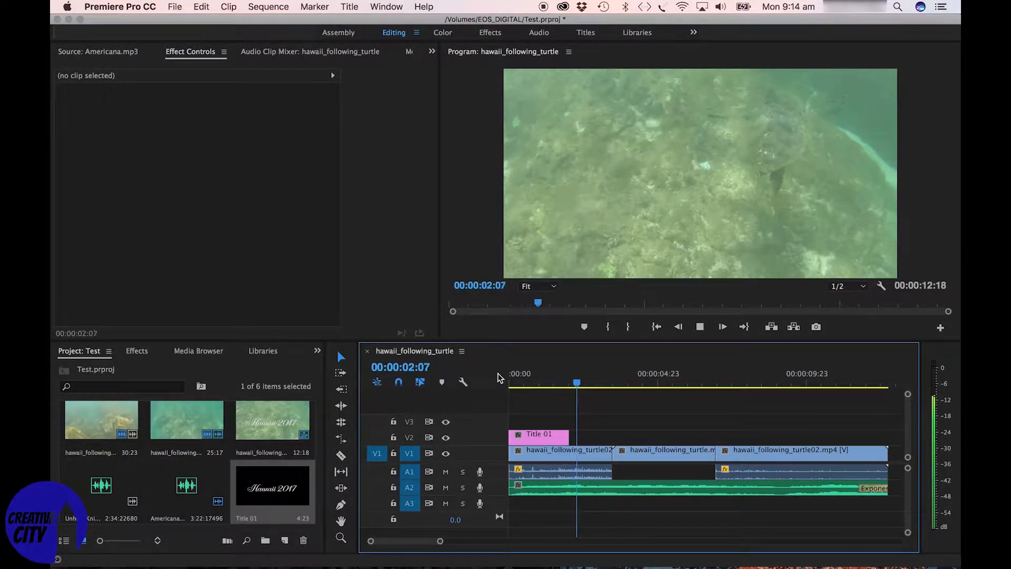
key("space")
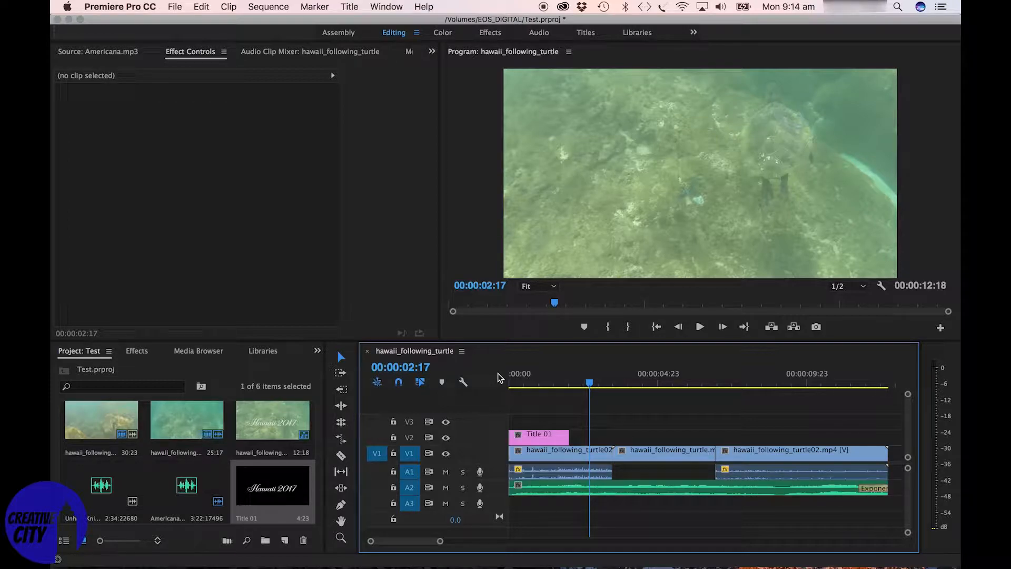
Step: Open the media export settings for the sequence and preview the frame at 00:00:01:02
left_click(175, 8)
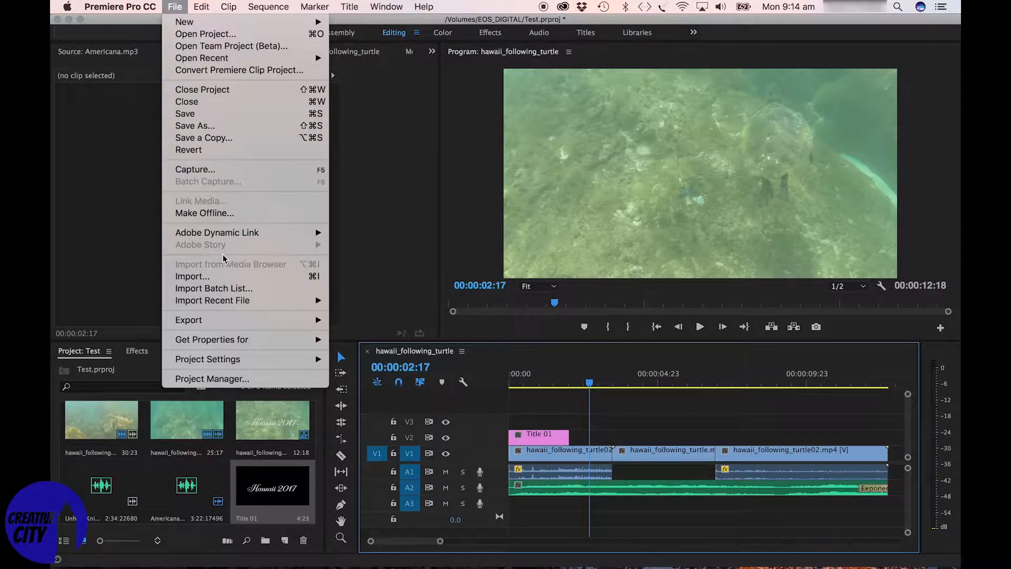
mouse_move(232, 320)
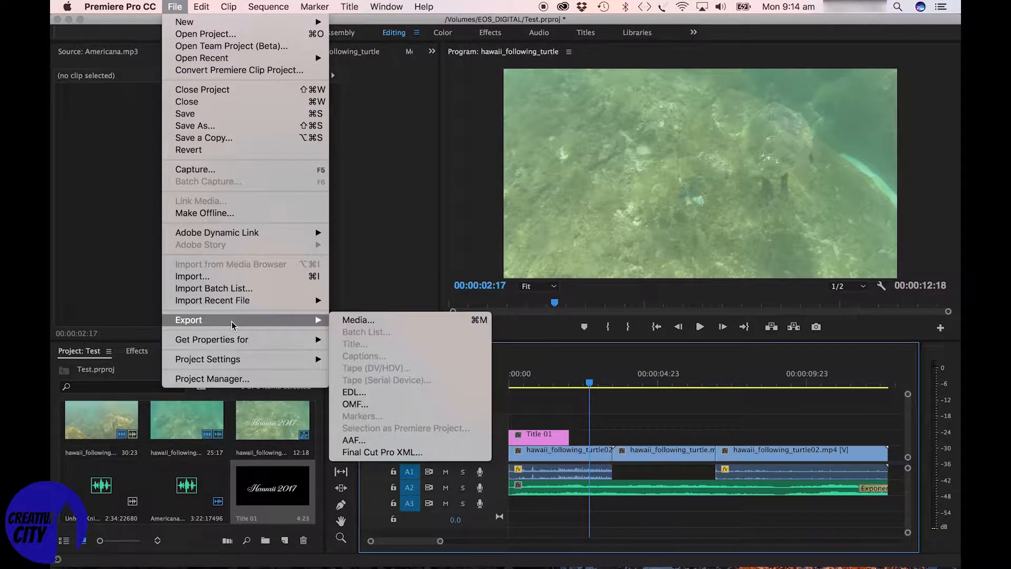
left_click(361, 325)
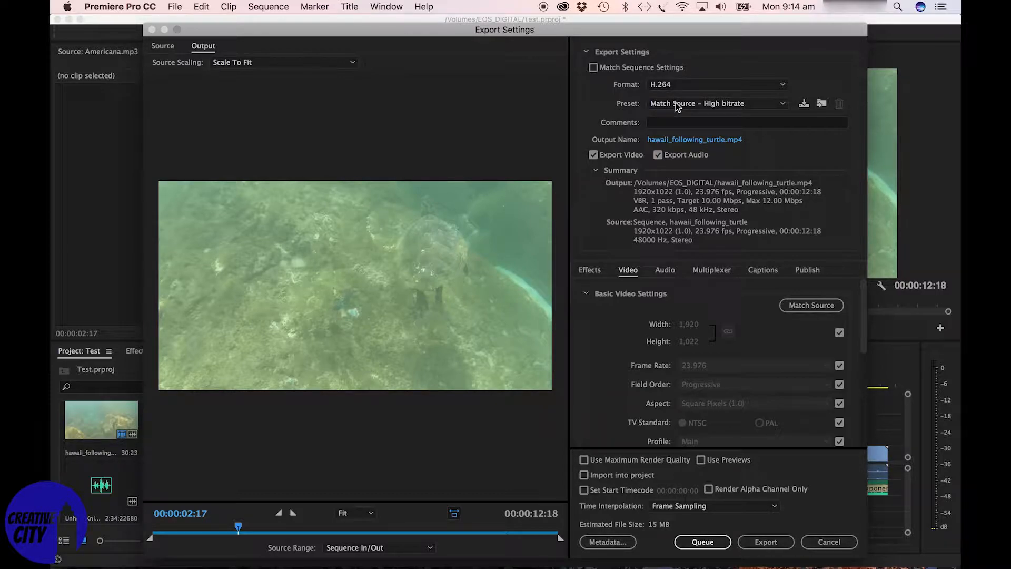
left_click_drag(238, 526, 187, 527)
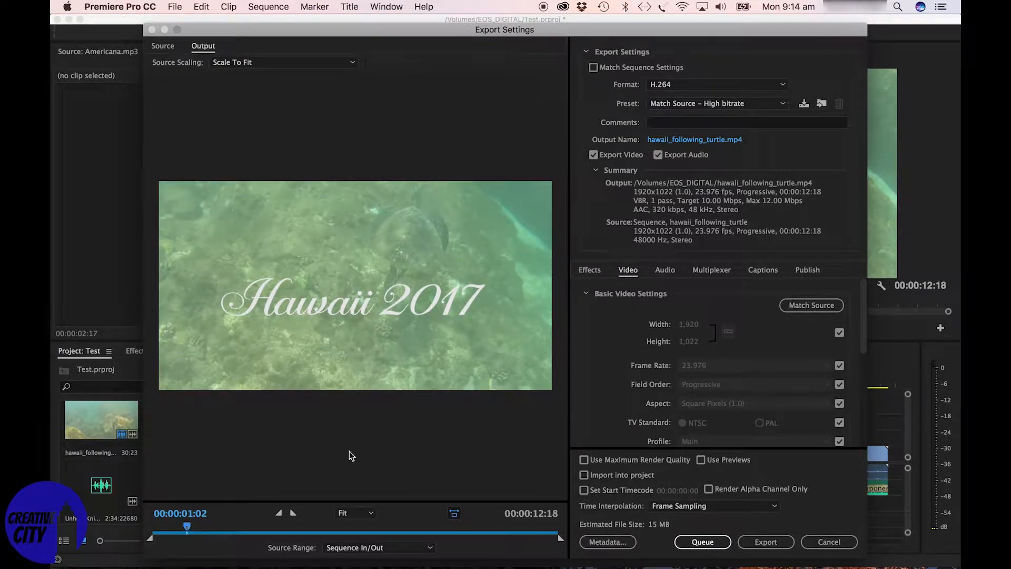
Step: Name the output file Hawaii 2017 on EOS_DIGITAL and export it as H.264 with the Match Source - High bitrate preset
left_click(702, 141)
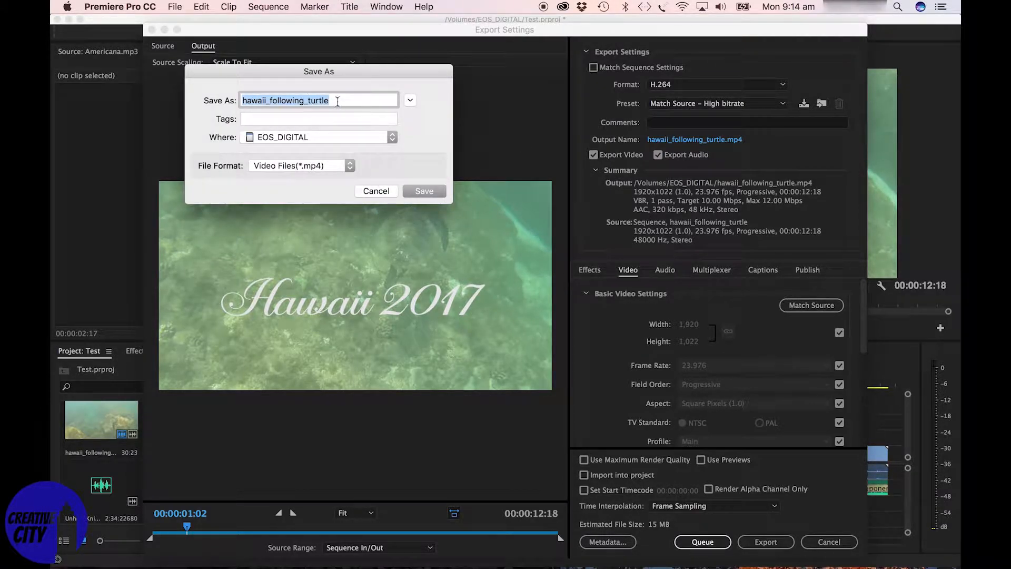
type("Hawaii 2017")
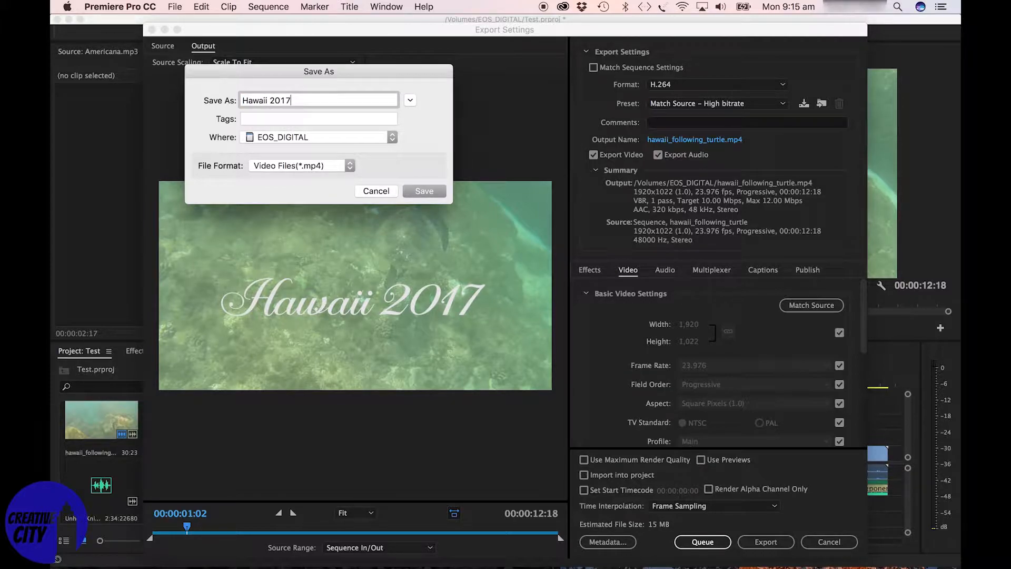
left_click(417, 194)
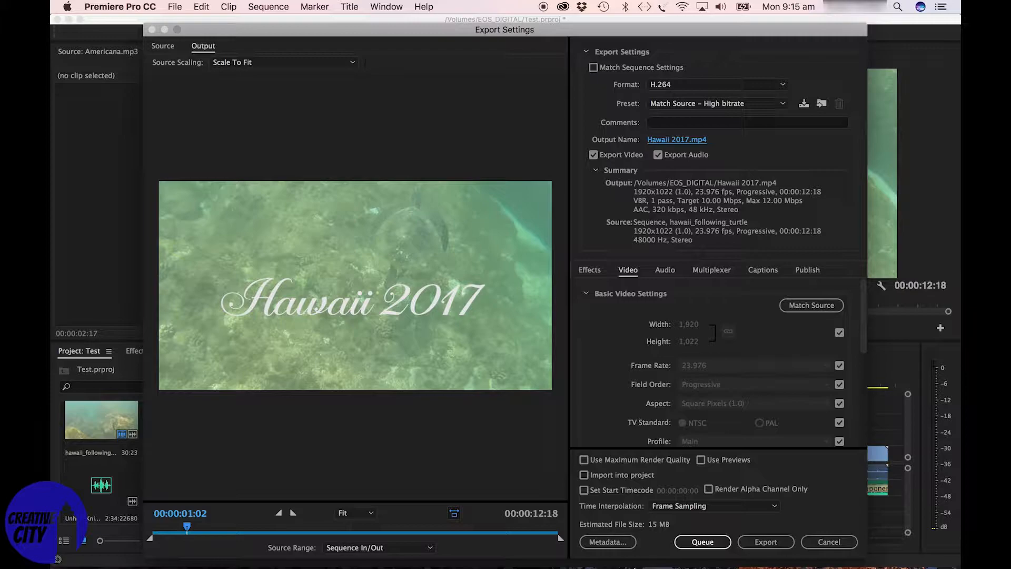
left_click(768, 546)
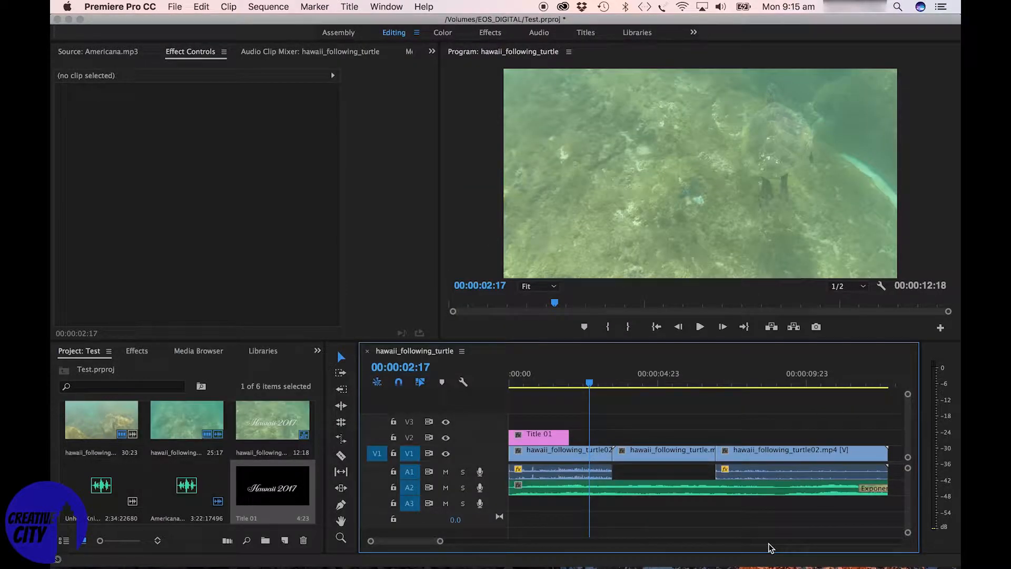
Step: Switch to Finder, open the exported Hawaii 2017.mp4 from EOS_DIGITAL in QuickTime Player, and play it full screen
left_click(67, 554)
left_click(613, 129)
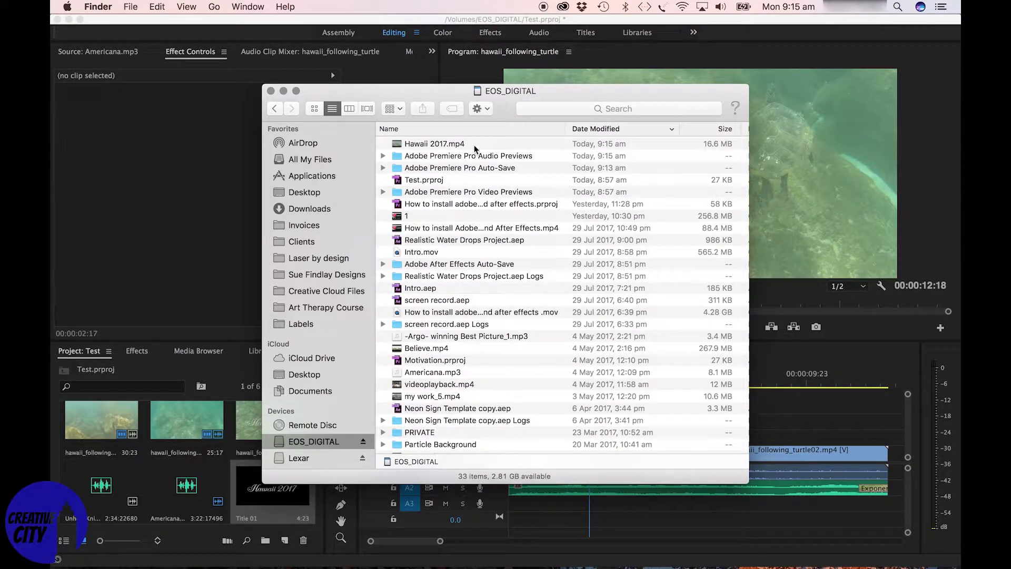
double_click(474, 144)
left_click(84, 70)
left_click(509, 459)
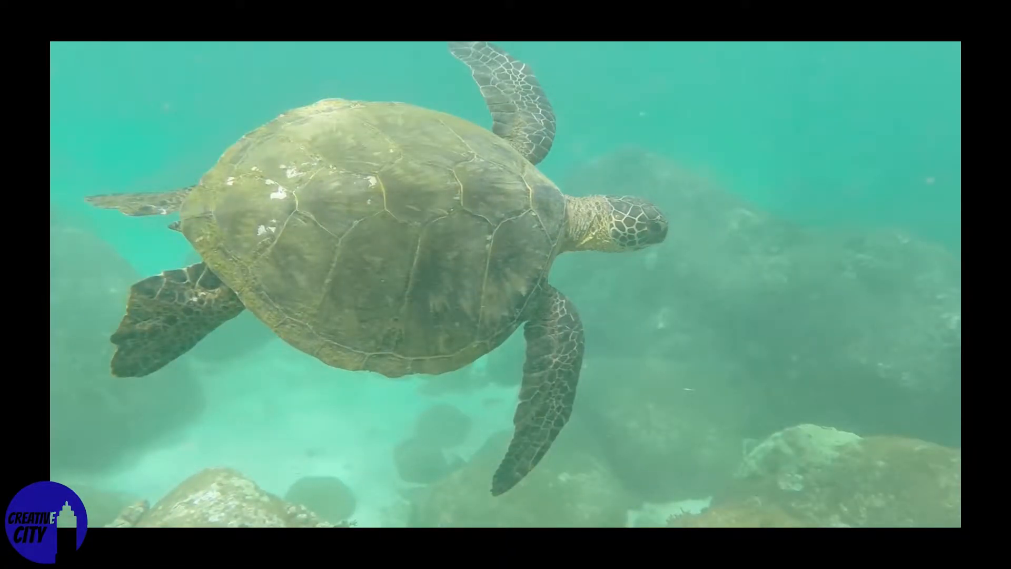
Step: Exit full screen and close the Hawaii 2017.mp4 video and the EOS_DIGITAL folder window
key("Escape")
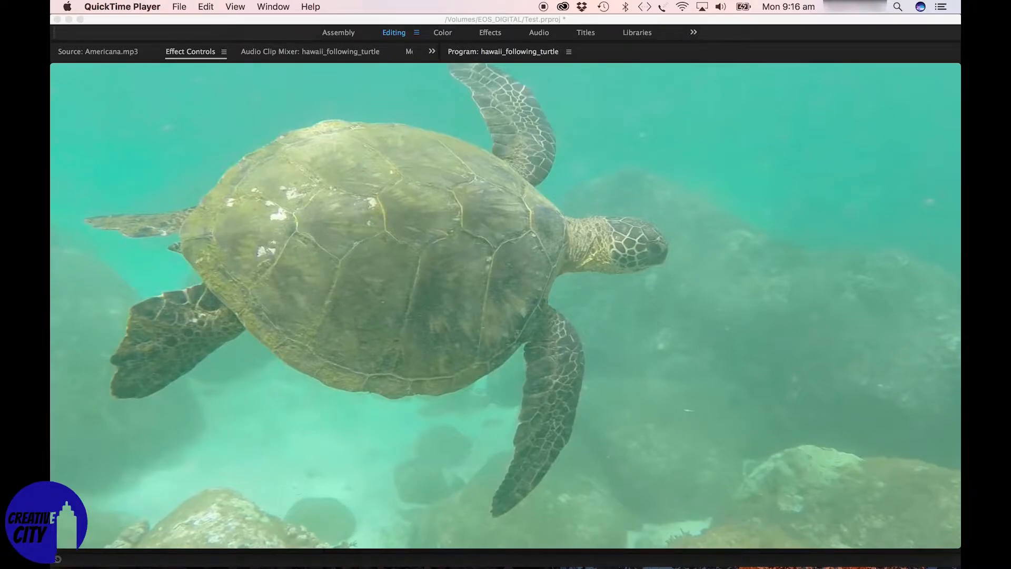
mouse_move(68, 342)
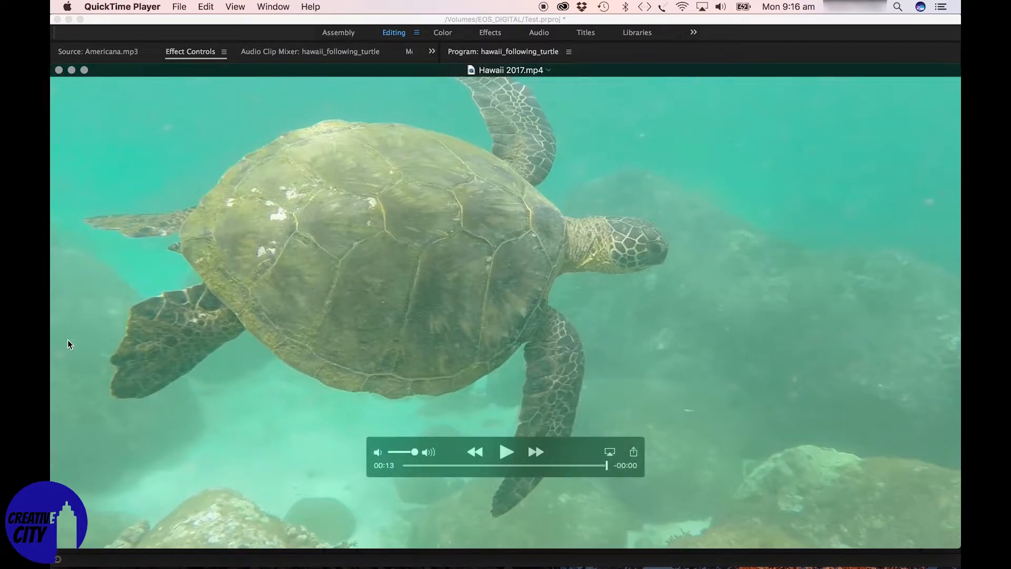
left_click(57, 71)
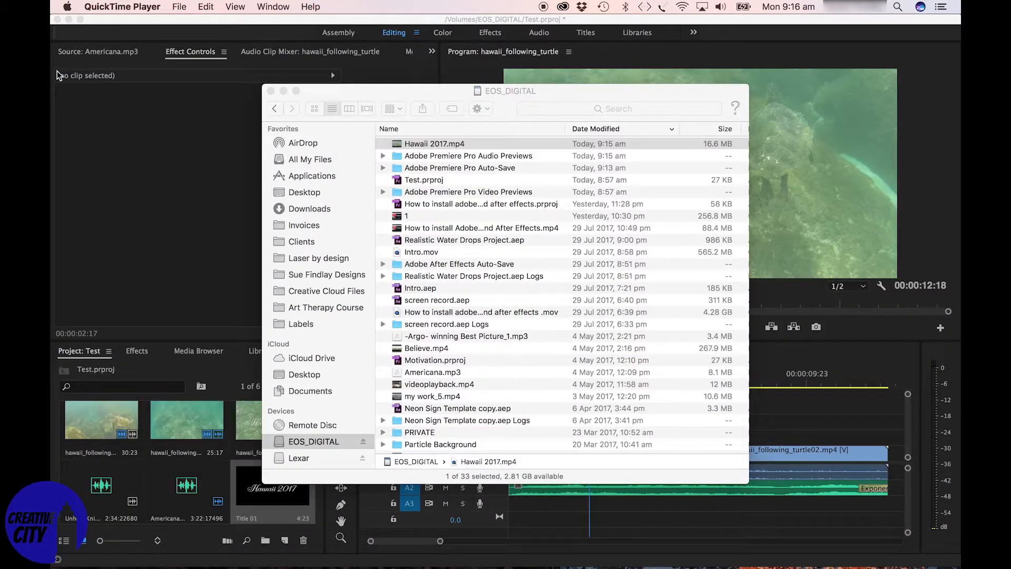
left_click(270, 90)
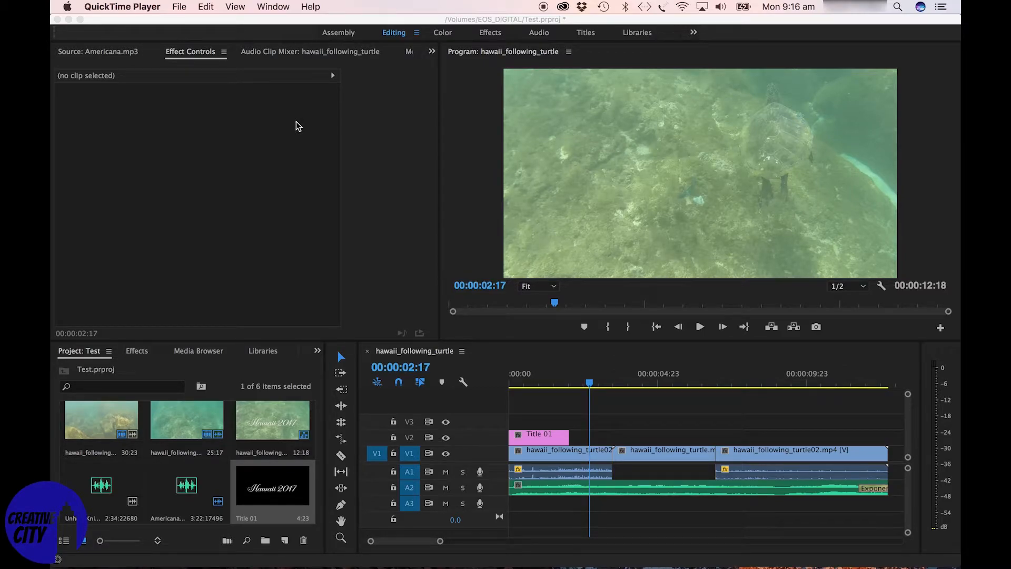